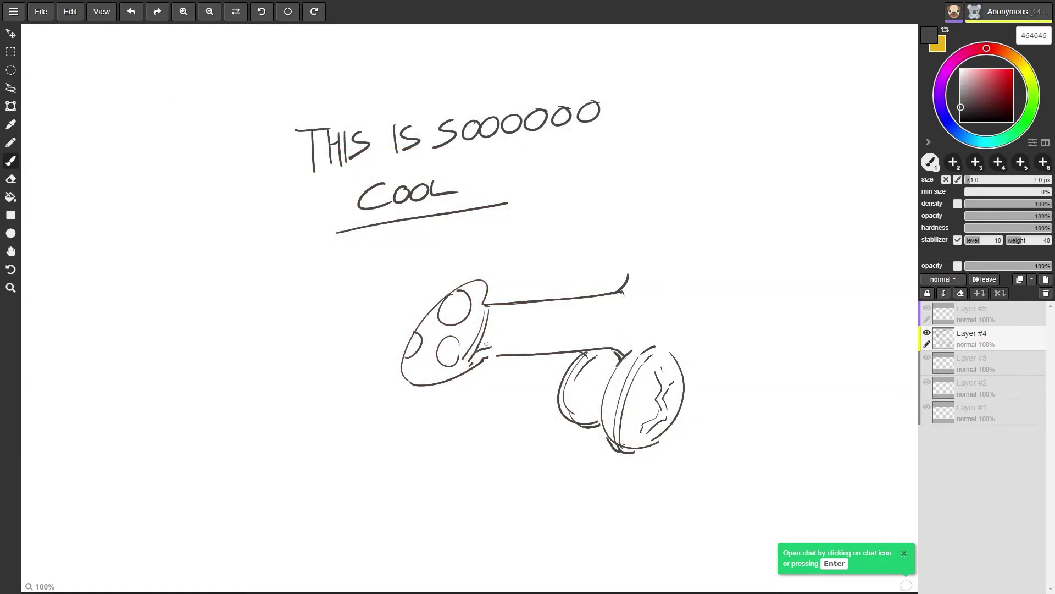
- Clear the doodles below the lettering and draw an angry, grinning red face with curly hair there
key(Delete)
key(z)
scroll(493, 220, up, 3)
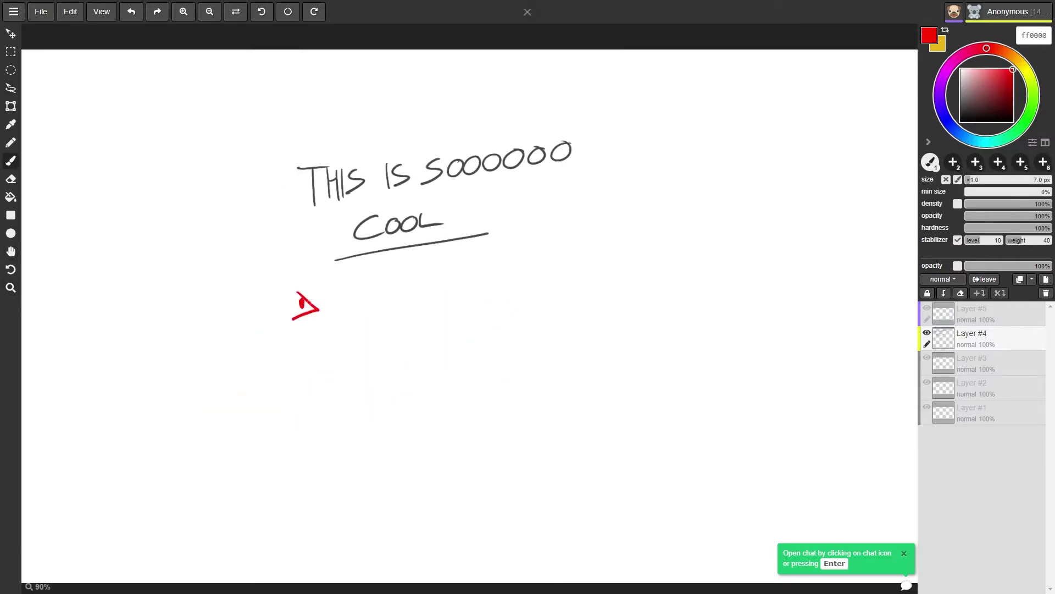
mouse_move(359, 322)
mouse_down()
mouse_move(292, 334)
mouse_move(377, 333)
mouse_move(402, 286)
mouse_move(297, 300)
mouse_up()
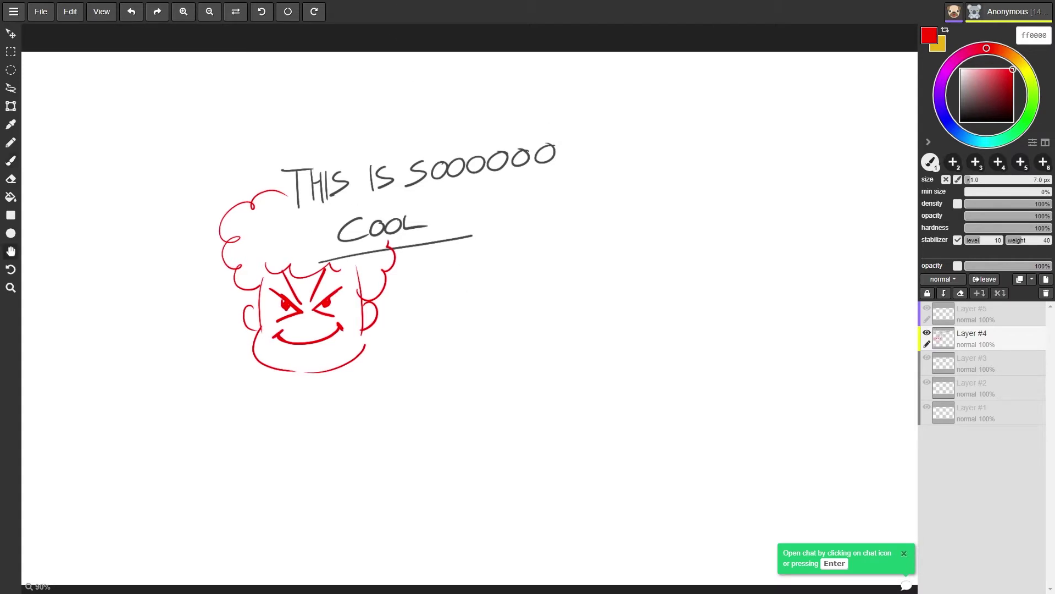
- Draw a second red face with a long nose, thick eyebrows and a chin beside the first one
mouse_move(545, 271)
mouse_down()
mouse_move(553, 275)
mouse_move(517, 313)
mouse_move(501, 300)
mouse_up()
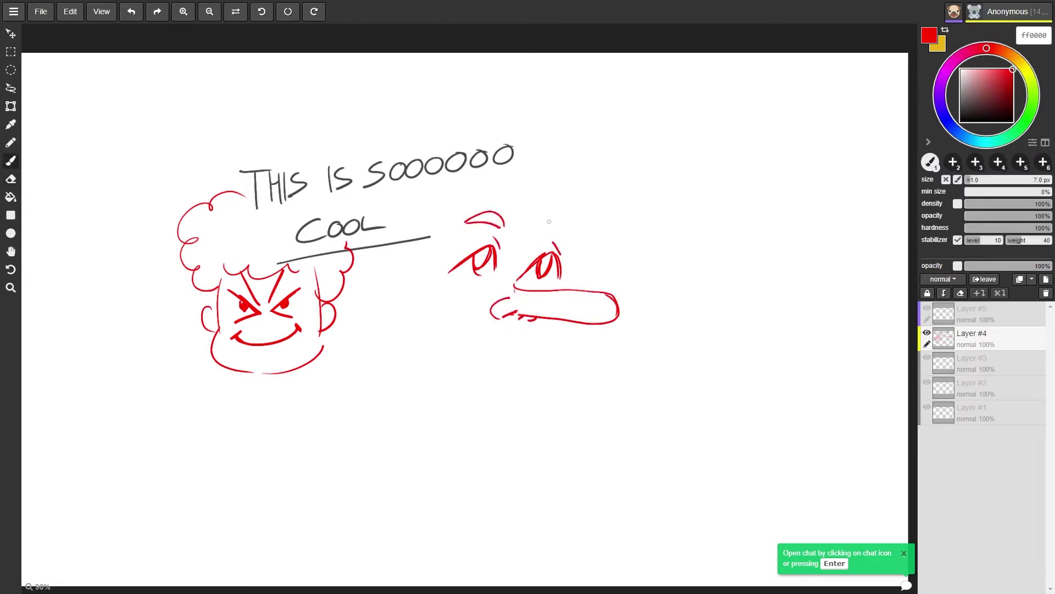
drag(539, 233, 565, 240)
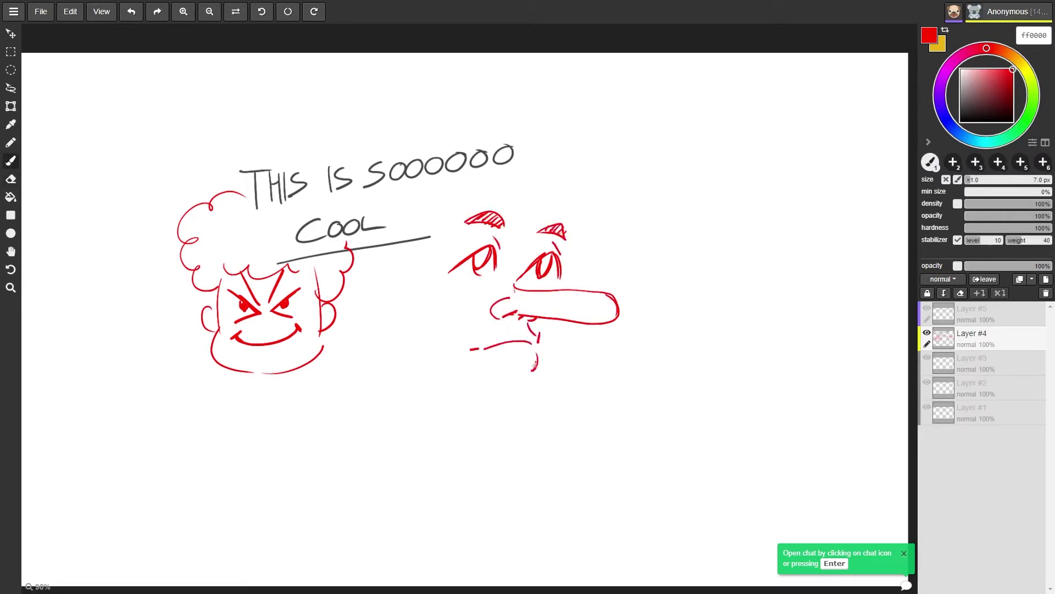
drag(533, 366, 492, 406)
drag(424, 281, 450, 379)
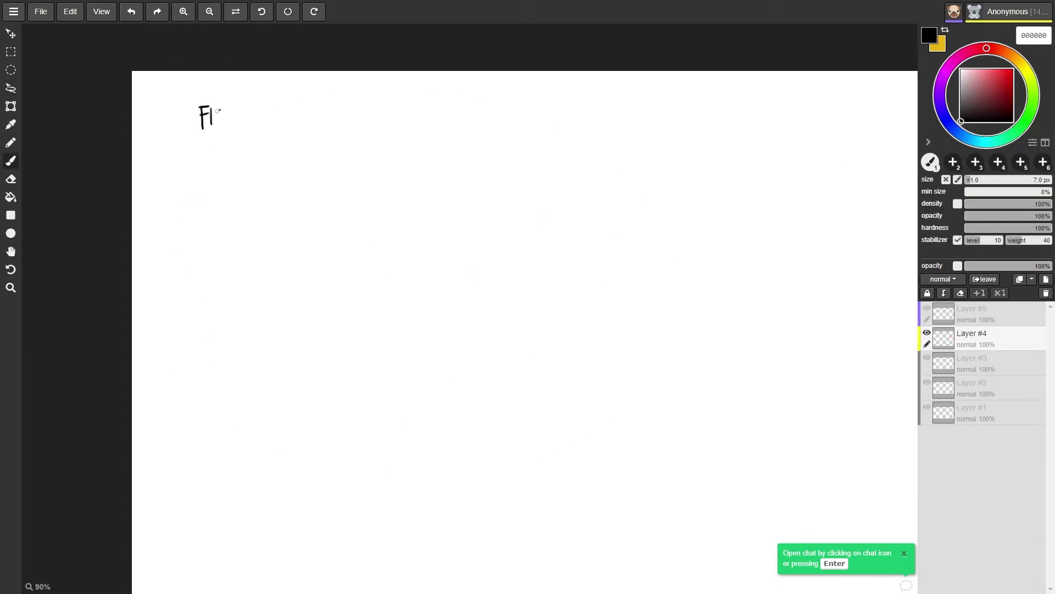
- Handwrite the words FISH, WISP and BULKY in black as a vertical list near the canvas's upper-left corner
drag(221, 109, 215, 126)
drag(225, 108, 225, 128)
drag(225, 118, 232, 117)
drag(232, 107, 218, 143)
drag(222, 142, 222, 160)
drag(231, 145, 225, 159)
drag(234, 140, 235, 155)
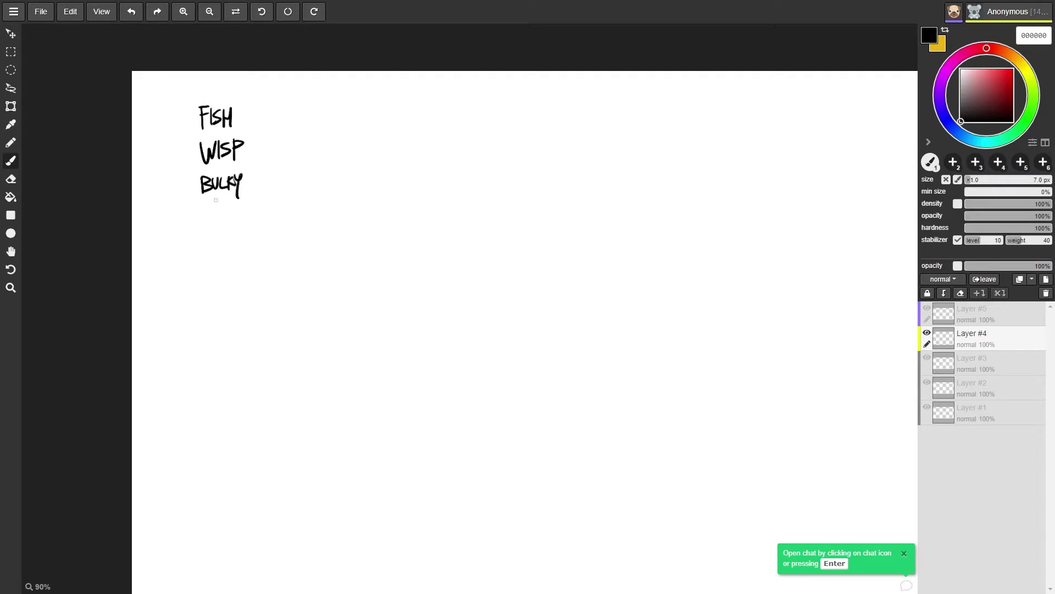
- Add the words RADIO and BLADE below BULKY in the handwritten list
drag(235, 240, 235, 255)
drag(236, 239, 236, 254)
drag(249, 238, 244, 254)
drag(242, 246, 248, 246)
- Continue the handwritten list with the words RODENT, FANCY, TEETH, THROW and HOPE
drag(202, 268, 201, 290)
mouse_move(202, 268)
mouse_down()
mouse_move(244, 244)
mouse_move(216, 290)
mouse_up()
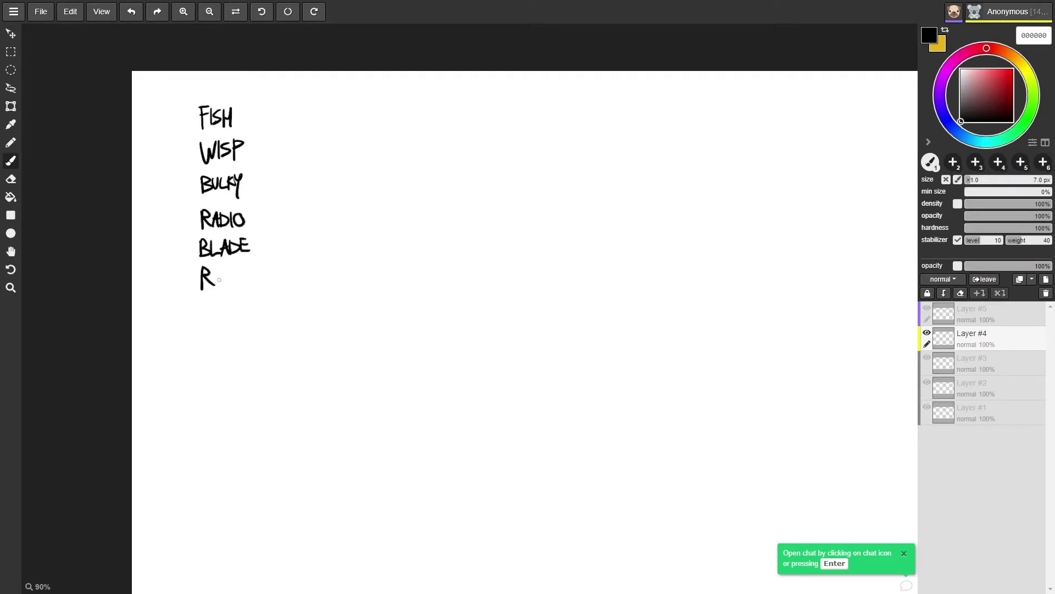
drag(195, 329, 213, 329)
mouse_move(212, 329)
mouse_down()
mouse_move(219, 347)
mouse_move(241, 347)
mouse_move(199, 381)
mouse_up()
key(ctrl+z)
drag(206, 360, 218, 379)
drag(218, 363, 253, 360)
drag(200, 393, 199, 413)
drag(200, 403, 207, 402)
drag(207, 392, 206, 412)
drag(216, 400, 218, 397)
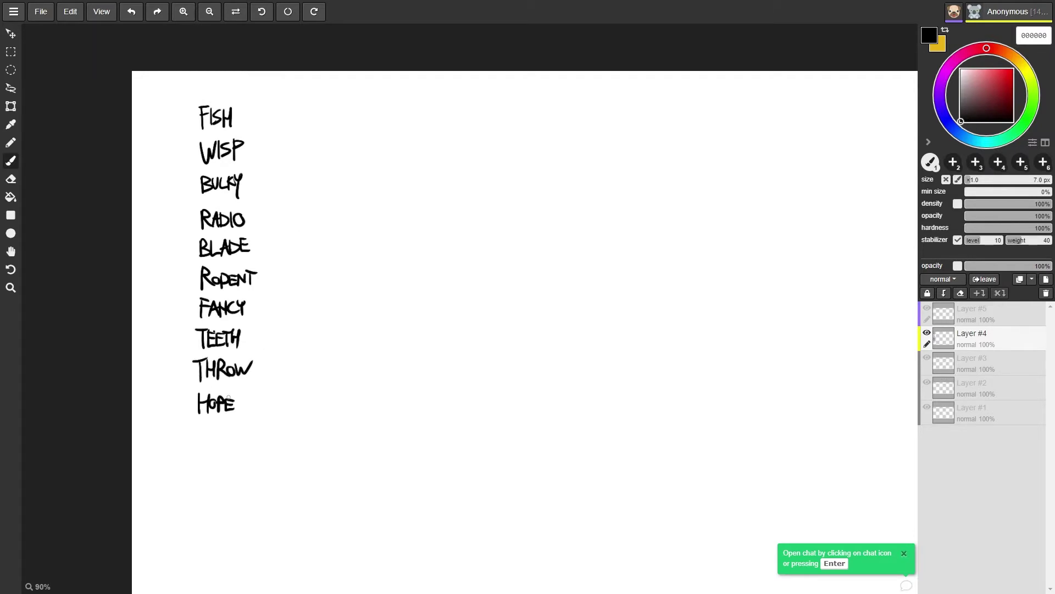
mouse_move(187, 95)
mouse_down()
mouse_move(188, 471)
mouse_move(530, 97)
mouse_move(182, 115)
mouse_move(191, 448)
mouse_up()
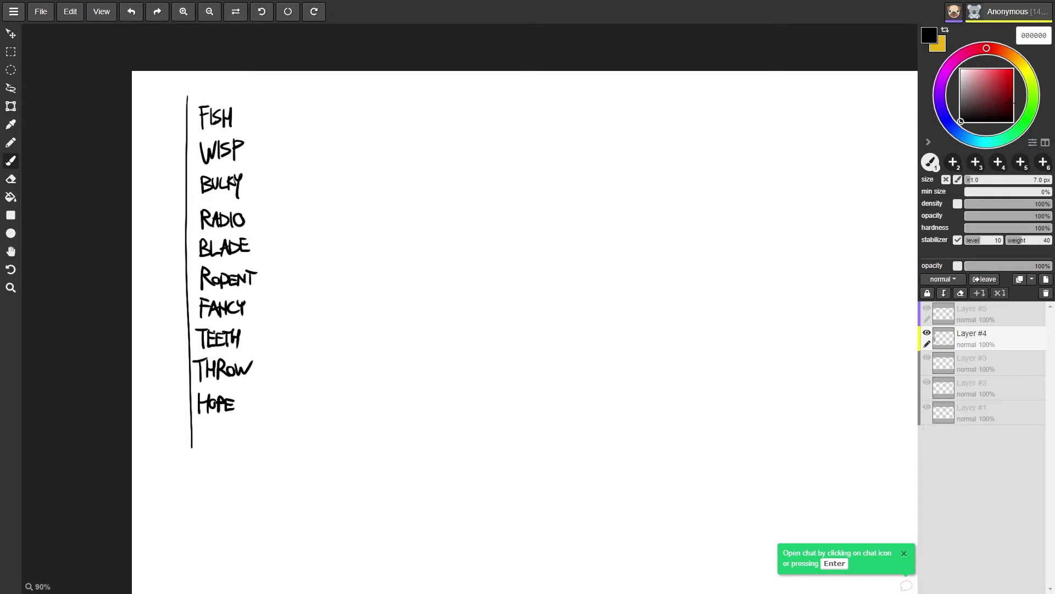
key(l)
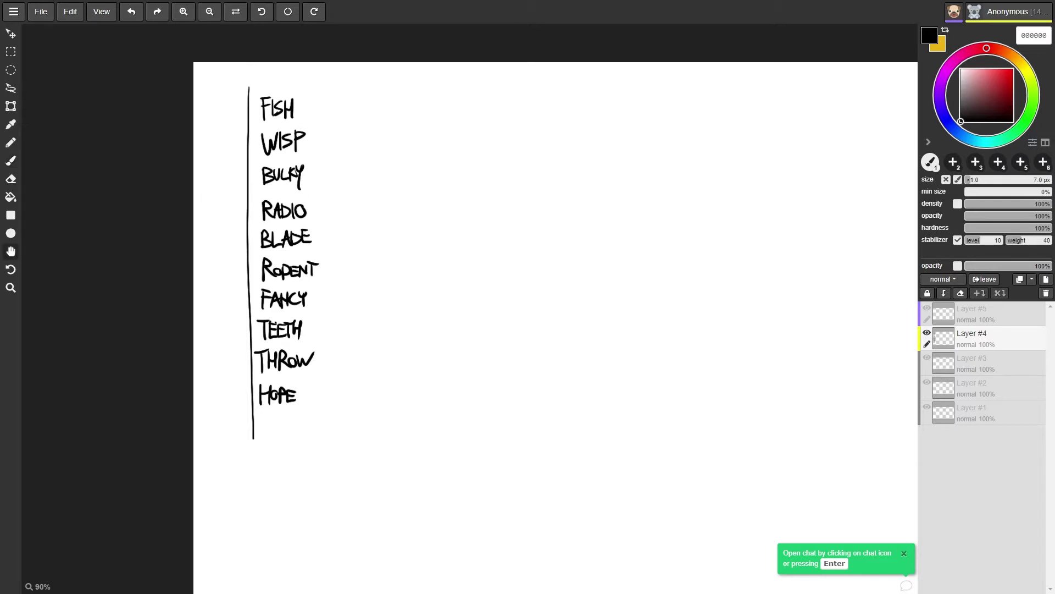
mouse_move(272, 486)
mouse_down()
mouse_move(260, 92)
mouse_move(258, 105)
mouse_up()
key(Delete)
- Draw a short black dash as a bullet in front of each word in the list
key(b)
drag(248, 143, 257, 143)
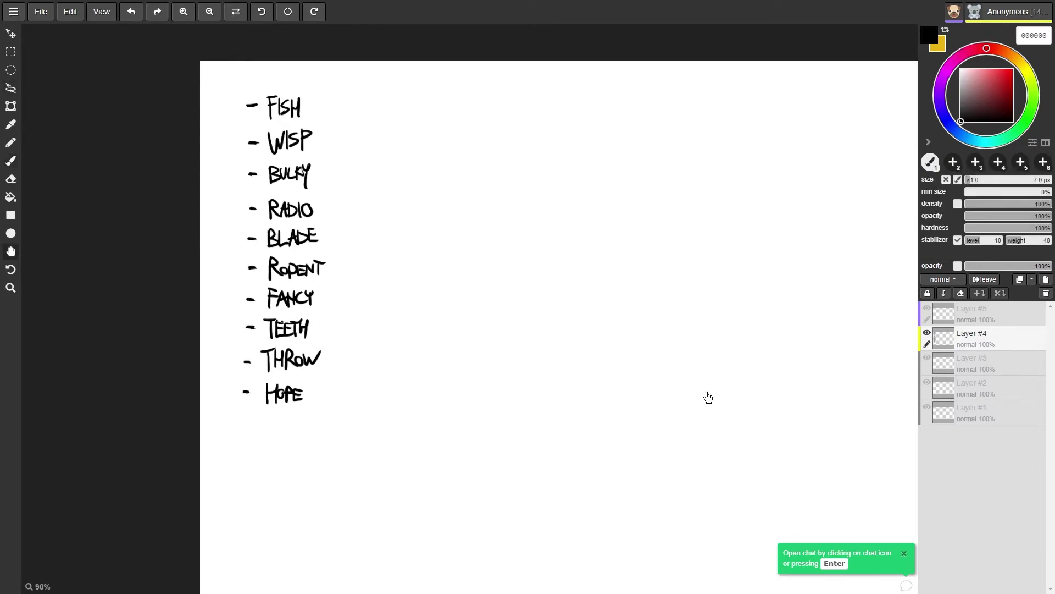
scroll(676, 324, down, 2)
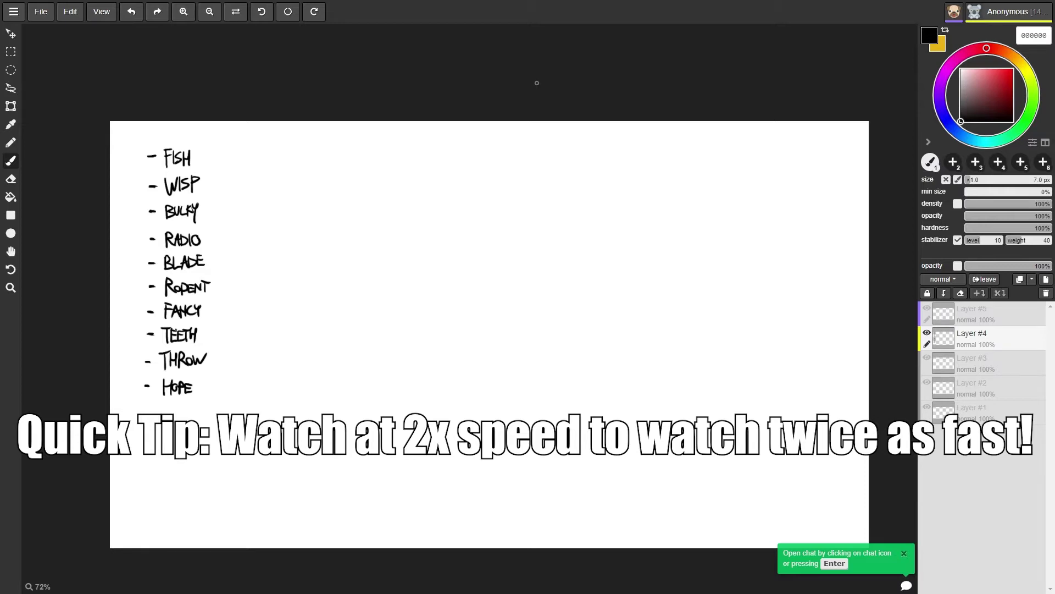
- Sketch a diamond-shaped fish body in light grey (9e9e9e) beside the word list
click(961, 112)
click(961, 89)
scroll(290, 171, up, 4)
drag(342, 246, 418, 178)
drag(342, 245, 417, 179)
drag(419, 165, 483, 284)
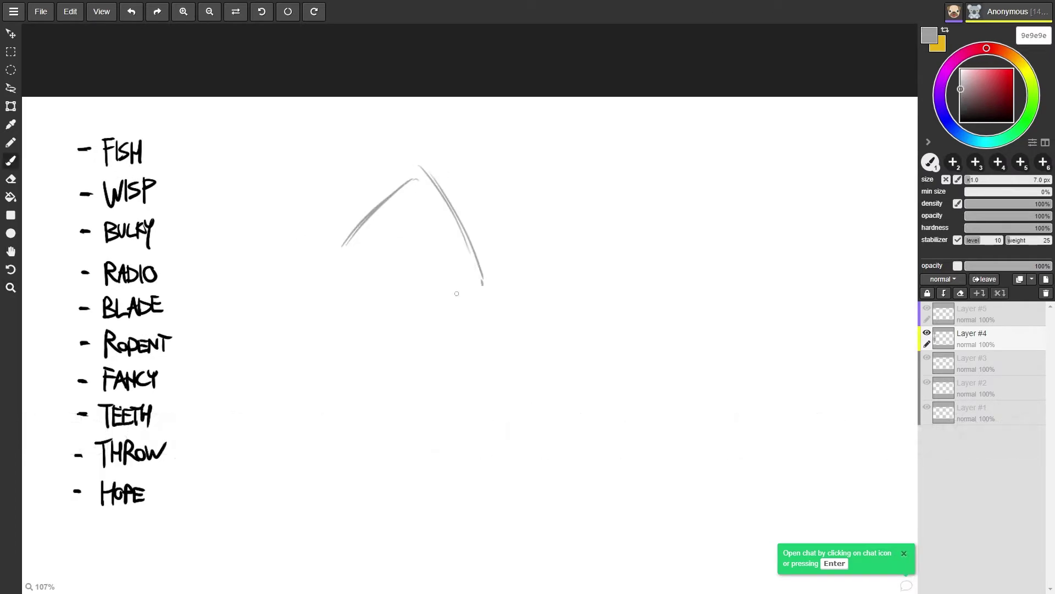
drag(354, 301, 404, 368)
drag(409, 369, 483, 304)
- Sketch the fish's eyes, fins, tail and thick lips in grey on the diamond body
drag(411, 256, 409, 200)
drag(446, 192, 458, 222)
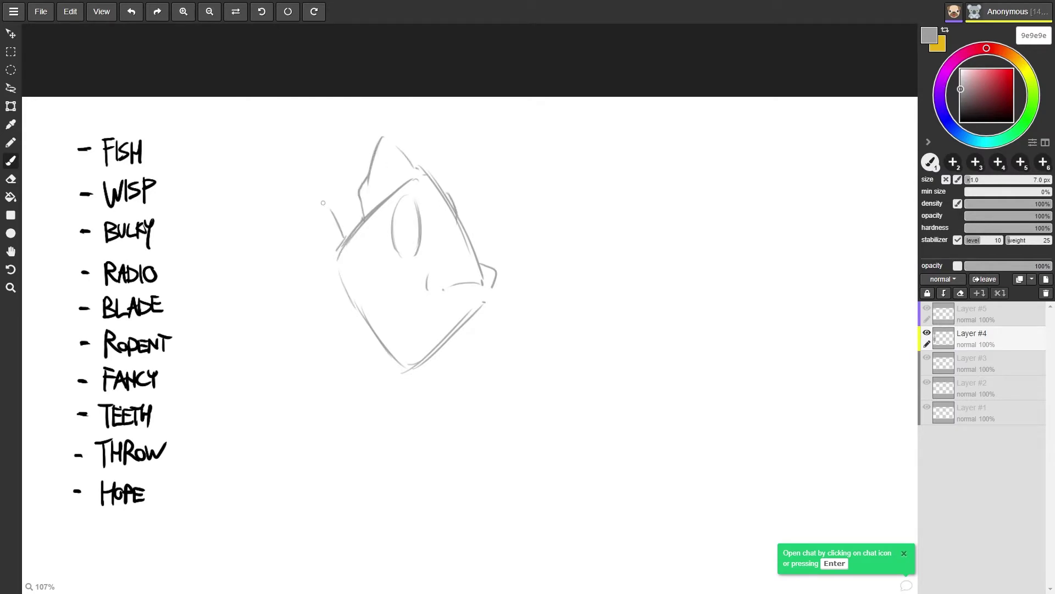
drag(324, 203, 325, 312)
drag(351, 285, 325, 310)
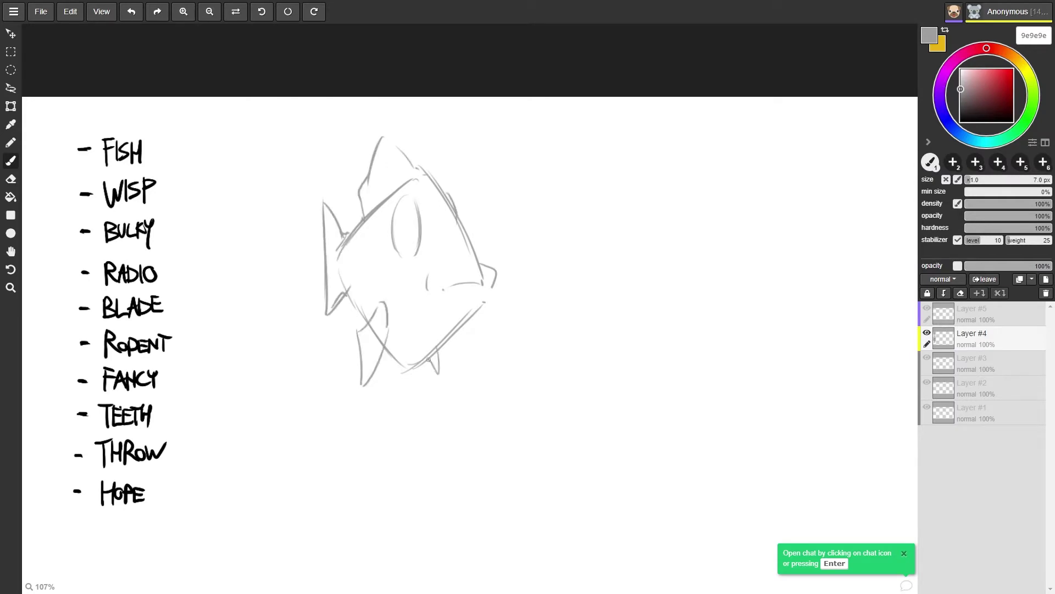
drag(397, 221, 397, 233)
mouse_move(427, 174)
mouse_down()
mouse_move(480, 290)
mouse_move(482, 272)
mouse_move(478, 286)
mouse_move(432, 278)
mouse_move(469, 305)
mouse_move(434, 287)
mouse_up()
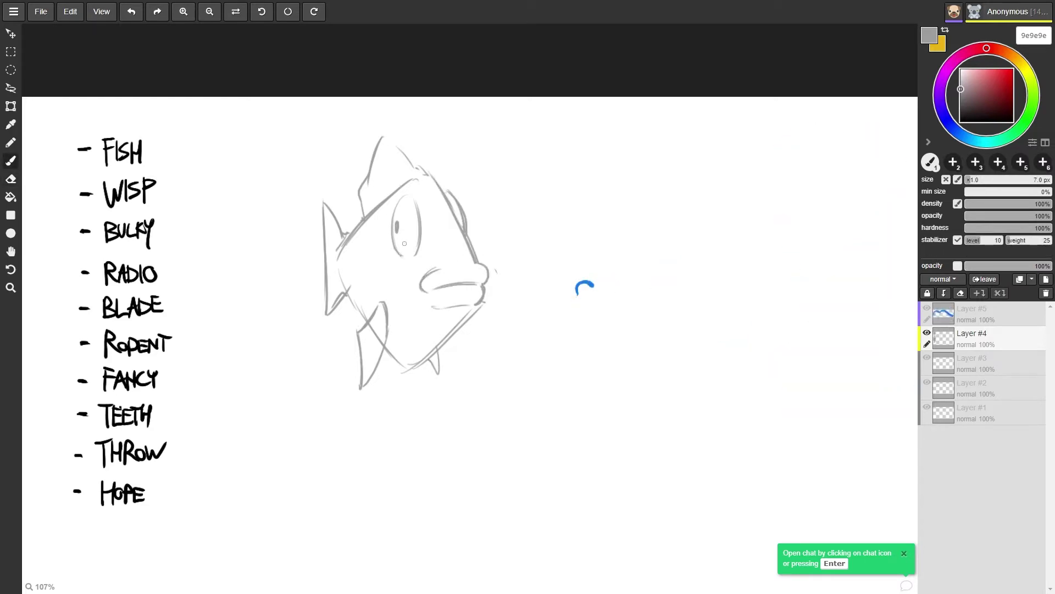
- Undo the last strokes, redraw the fish's side fin longer and reinforce the lower body edge
key(ctrl+z)
key(ctrl+z)
drag(349, 383, 377, 304)
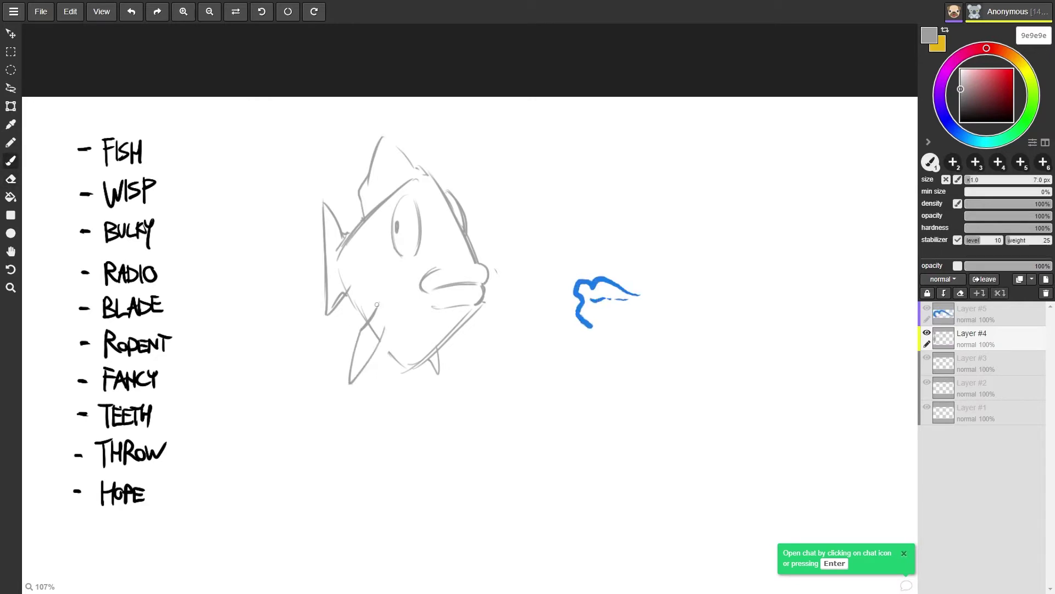
mouse_move(380, 340)
mouse_down()
mouse_move(404, 375)
mouse_move(419, 364)
mouse_up()
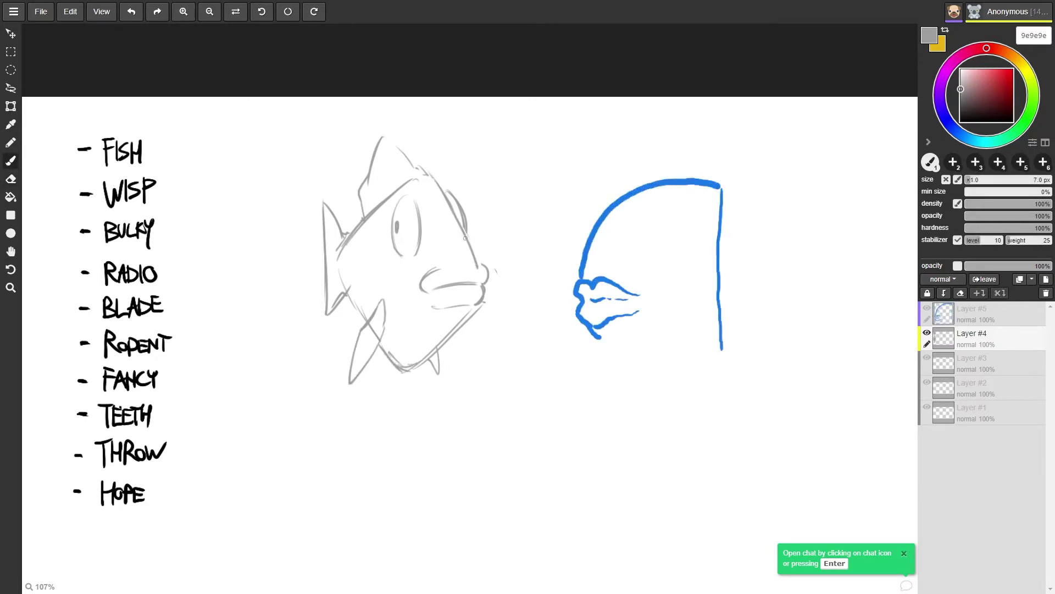
- Erase the fish's small top fin and sketch a taller, pointed one in its place
key(e)
drag(363, 184, 383, 137)
key(b)
mouse_move(354, 190)
mouse_down()
mouse_move(407, 115)
mouse_move(368, 175)
mouse_move(441, 226)
mouse_move(409, 178)
mouse_move(398, 247)
mouse_up()
scroll(442, 225, down, 1)
scroll(396, 242, up, 1)
- Ink the fish's large oval eye and its pupil in black over the grey sketch
key(e)
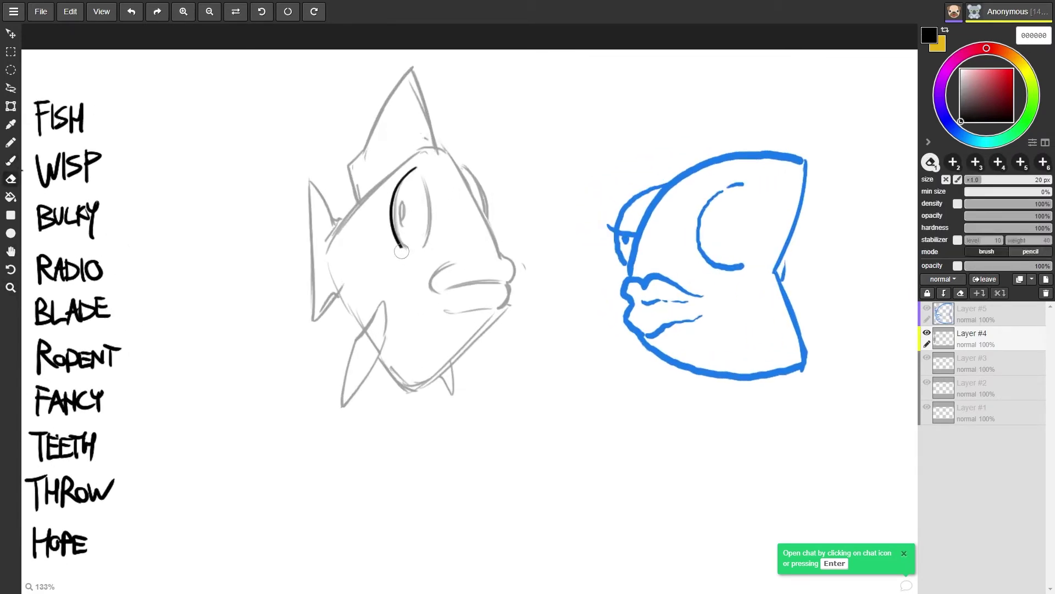
key(b)
drag(418, 172, 428, 252)
drag(398, 206, 396, 225)
scroll(428, 194, down, 1)
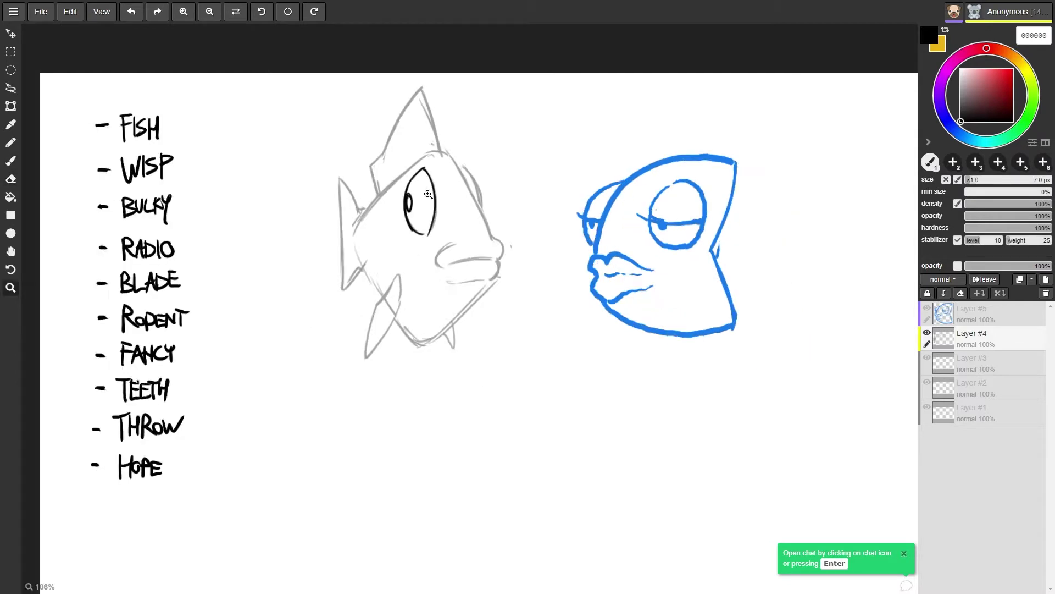
click(428, 194)
key(b)
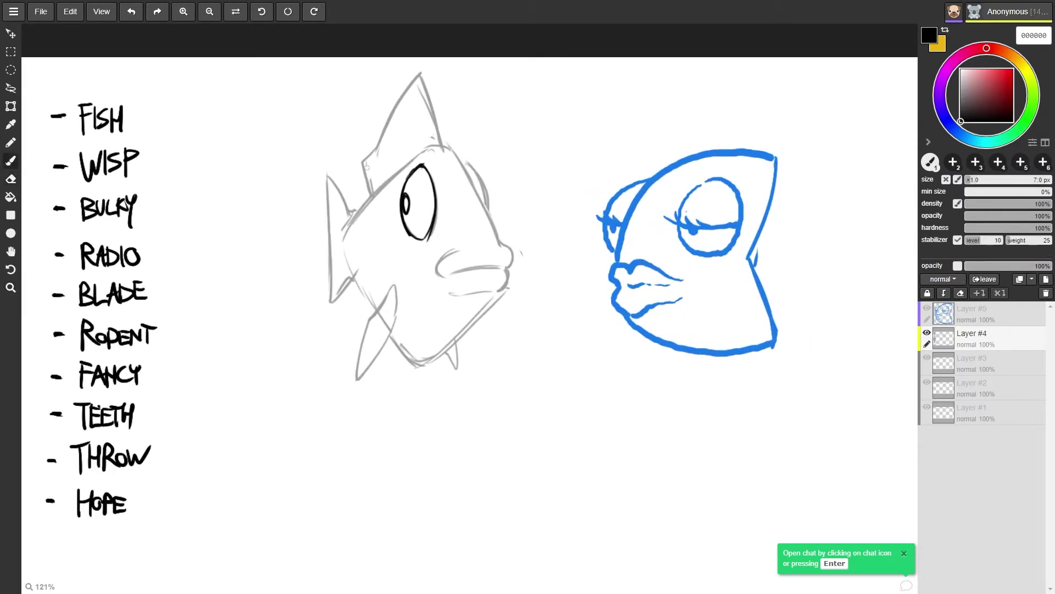
- Ink the fish's back, pointed top fin, forehead and far eye in black
drag(348, 228, 422, 150)
drag(420, 72, 424, 149)
mouse_move(371, 193)
mouse_down()
mouse_move(405, 98)
mouse_move(390, 118)
mouse_up()
mouse_move(421, 70)
mouse_down()
mouse_move(443, 150)
mouse_move(499, 244)
mouse_up()
mouse_move(459, 161)
mouse_down()
mouse_move(489, 217)
mouse_move(484, 208)
mouse_move(503, 257)
mouse_move(494, 257)
mouse_up()
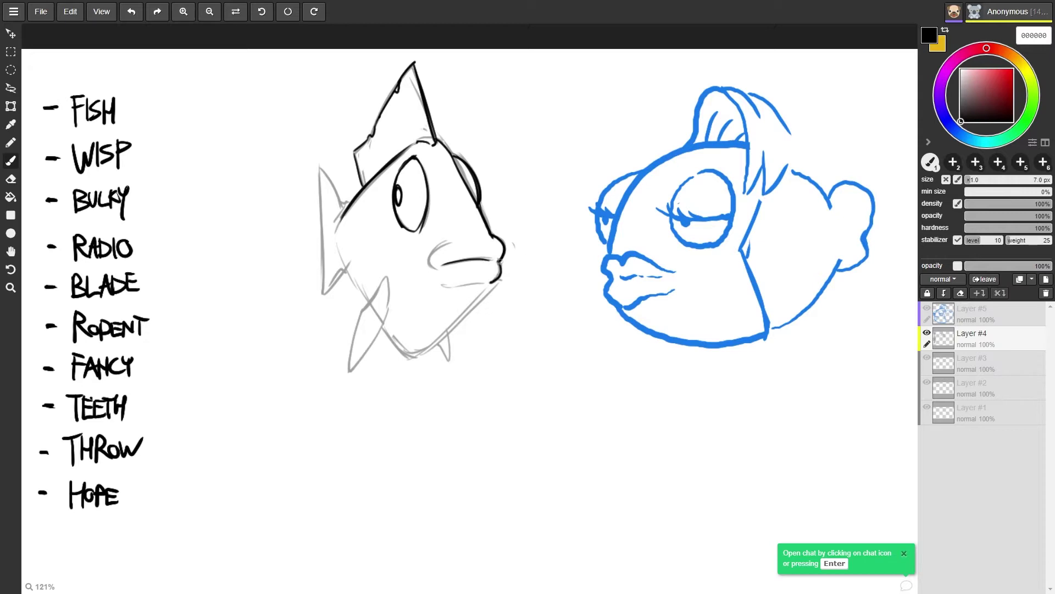
- Ink the fish's lips, lower body, tail and side fin in black
mouse_move(443, 243)
mouse_down()
mouse_move(422, 351)
mouse_move(386, 329)
mouse_move(391, 343)
mouse_move(435, 344)
mouse_up()
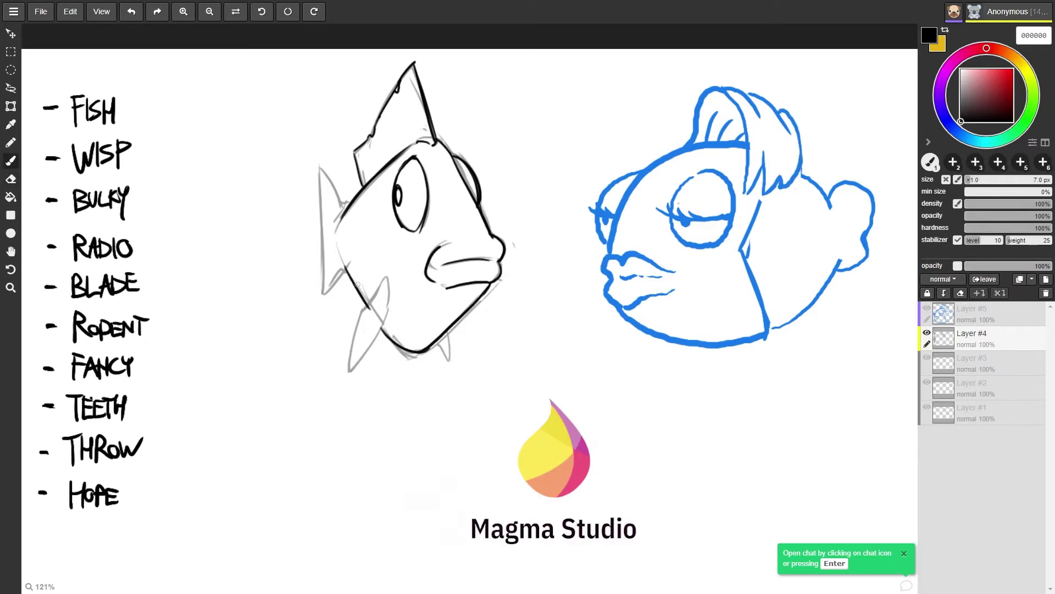
mouse_move(340, 269)
mouse_down()
mouse_move(317, 162)
mouse_move(346, 264)
mouse_move(357, 258)
mouse_move(387, 290)
mouse_move(378, 322)
mouse_up()
mouse_move(388, 271)
mouse_down()
mouse_move(385, 297)
mouse_move(435, 287)
mouse_up()
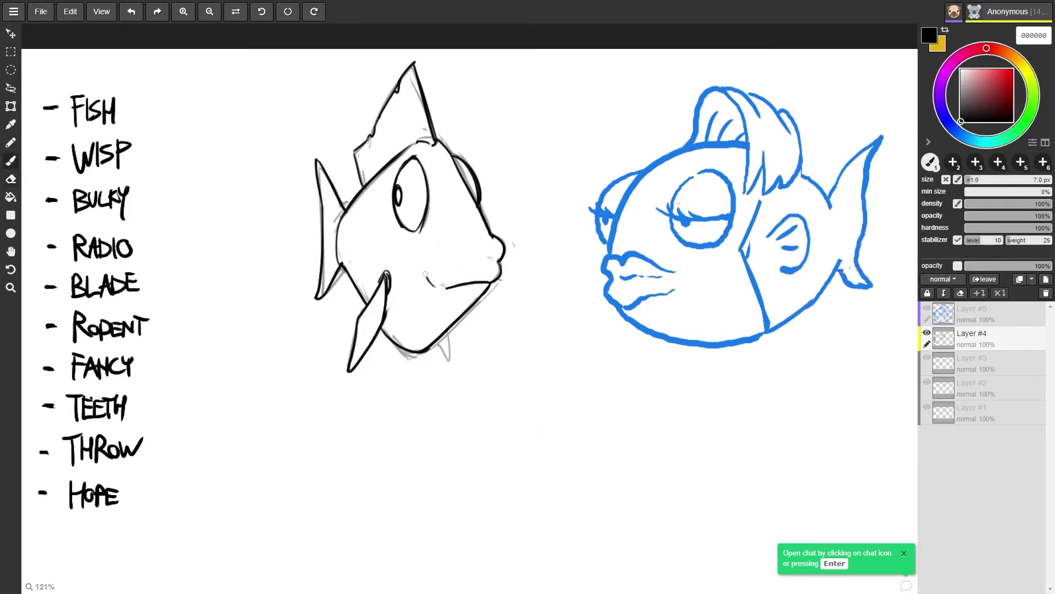
drag(452, 240, 434, 285)
drag(493, 258, 438, 271)
- Erase part of the fish's eye outline, redraw the eye narrower and fill its pupil with black
mouse_move(396, 217)
mouse_down()
mouse_move(422, 231)
mouse_move(430, 217)
mouse_up()
key(e)
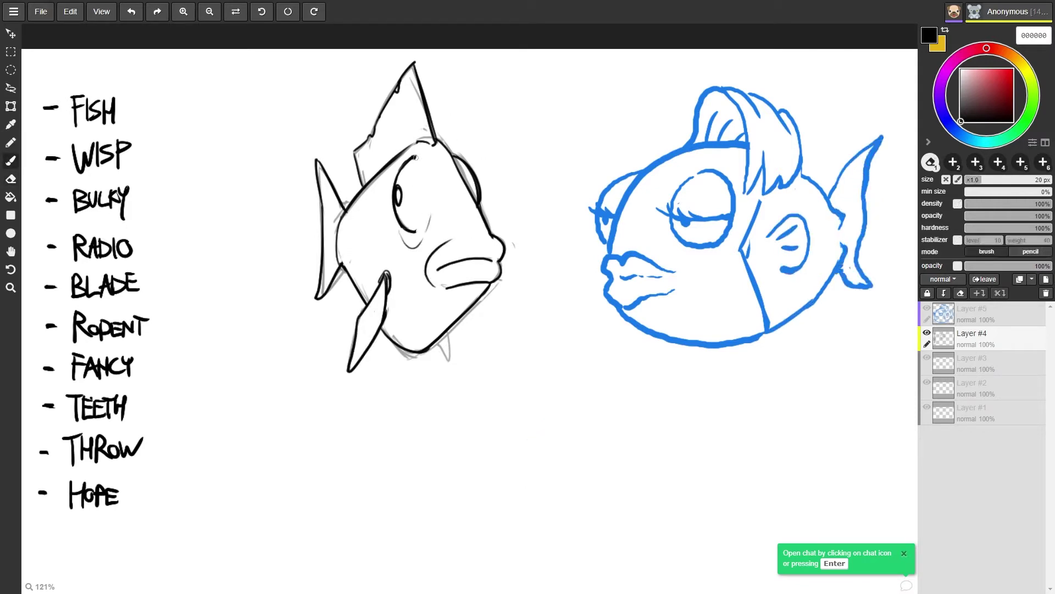
key(e)
drag(415, 157, 423, 242)
key(b)
key(e)
scroll(532, 160, down, 1)
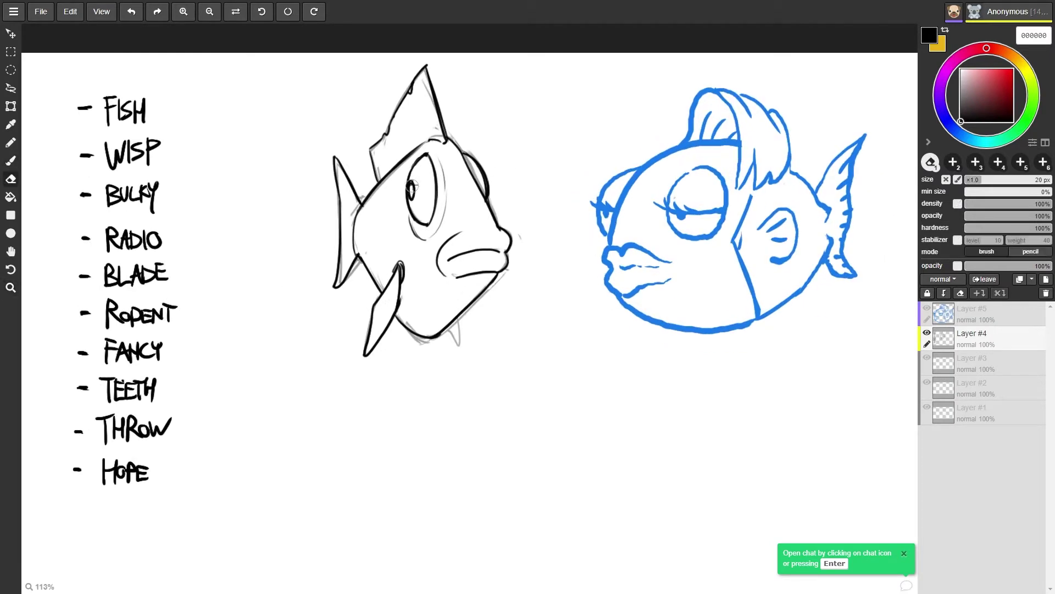
key(b)
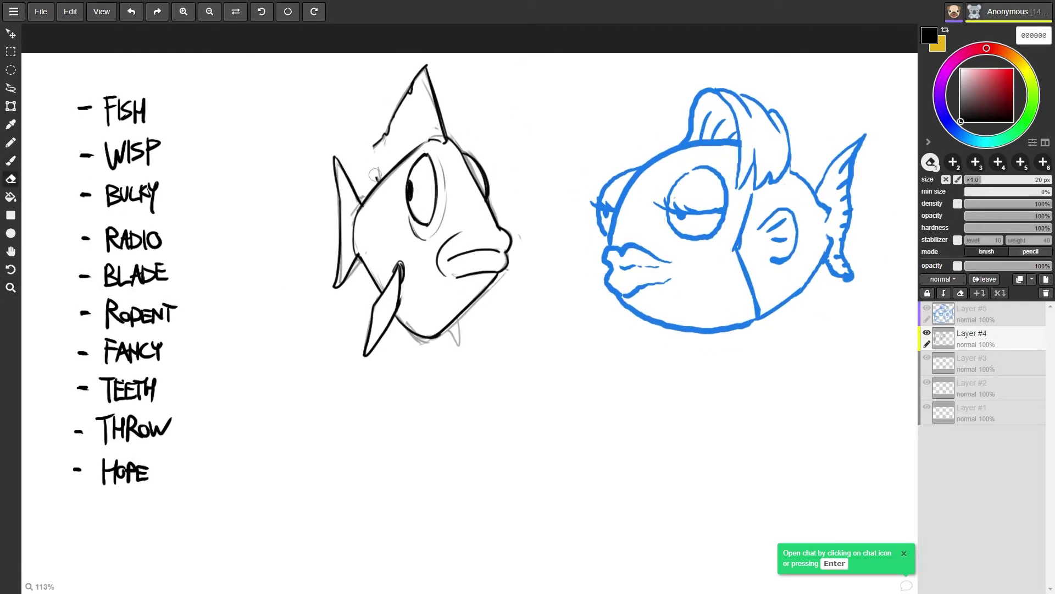
- Refine the fish's top fin and tail outlines, and add gill lines and drool at the mouth
drag(380, 147, 363, 204)
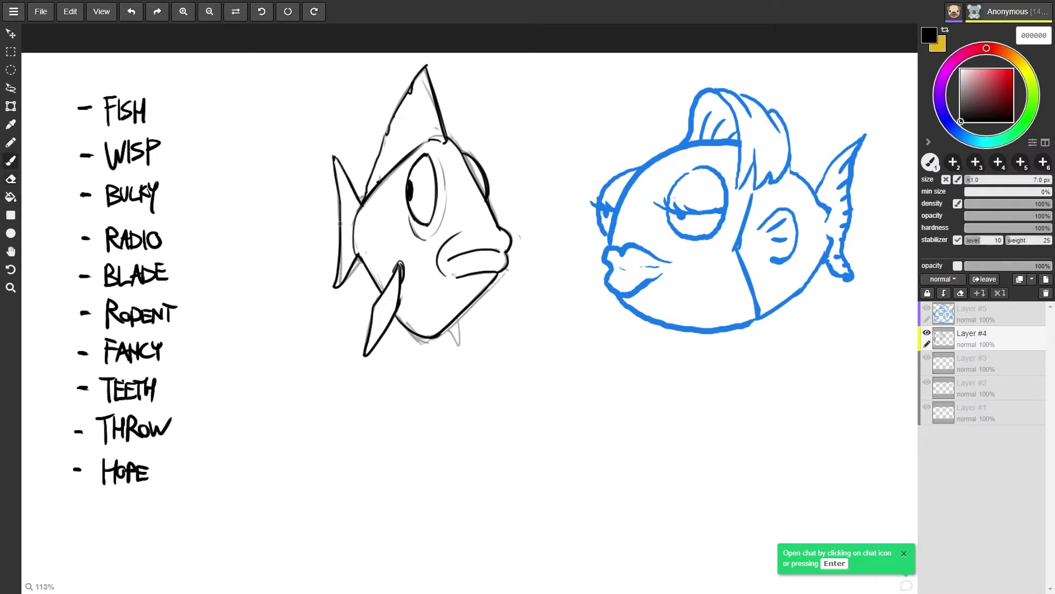
drag(333, 156, 337, 235)
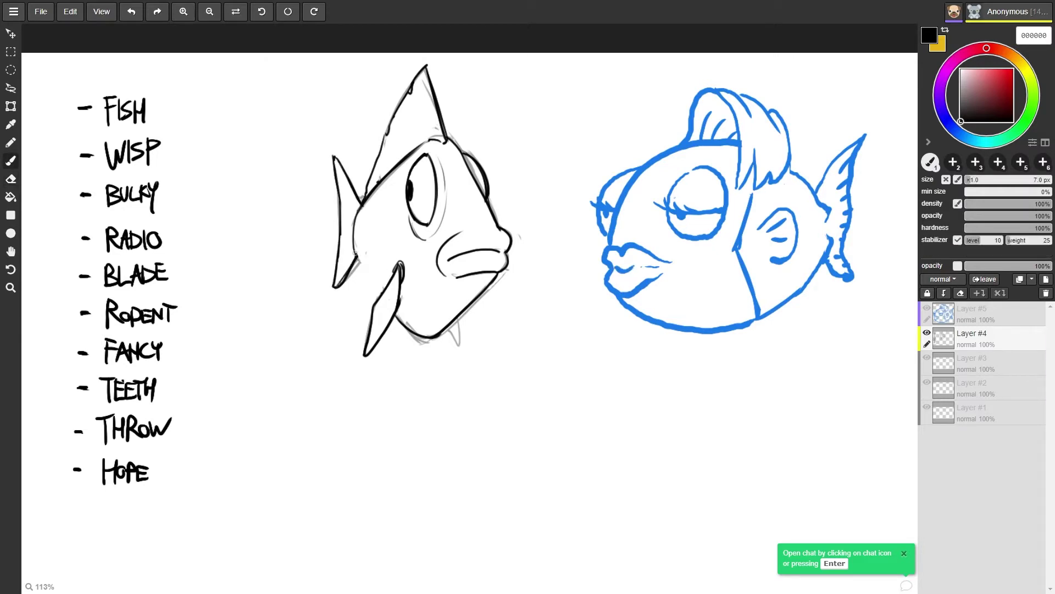
drag(395, 263, 388, 214)
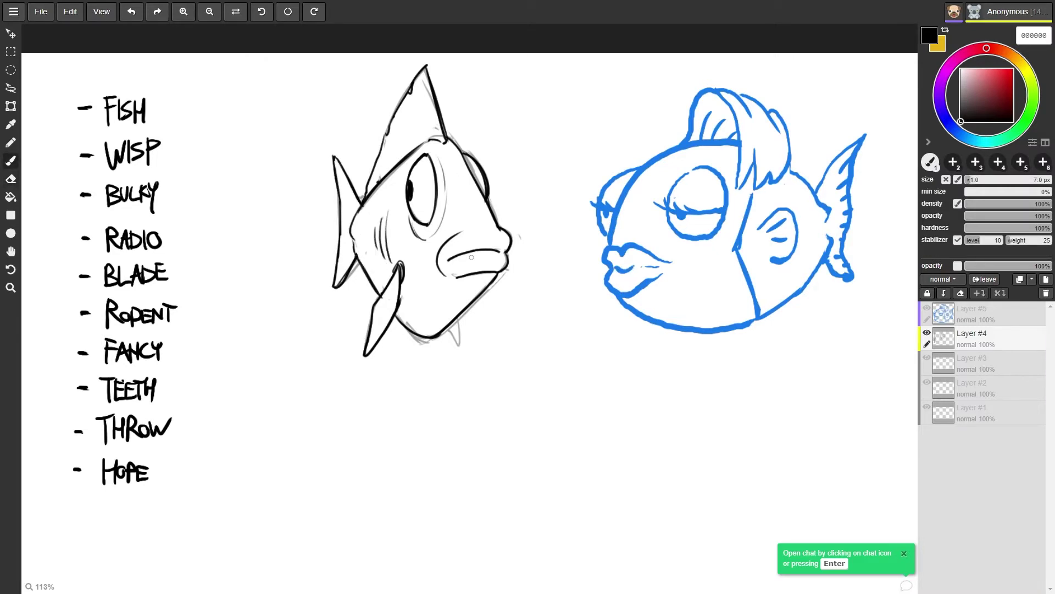
mouse_move(448, 258)
mouse_down()
mouse_move(449, 298)
mouse_move(455, 276)
mouse_up()
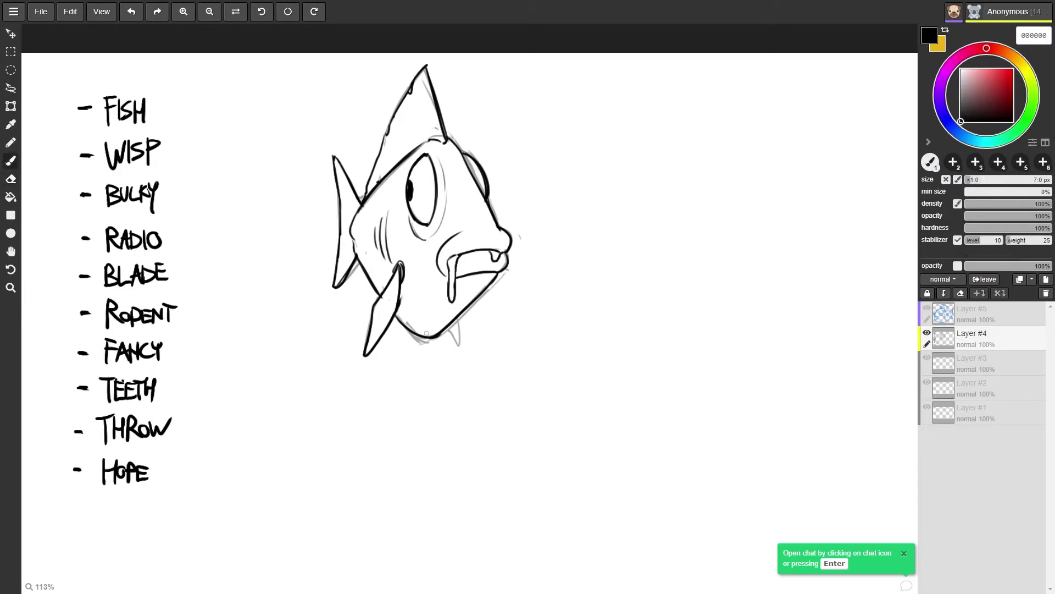
- Sketch two slanted, pointed eyes in red (ff0000) on the empty canvas beside the word list
key(minus)
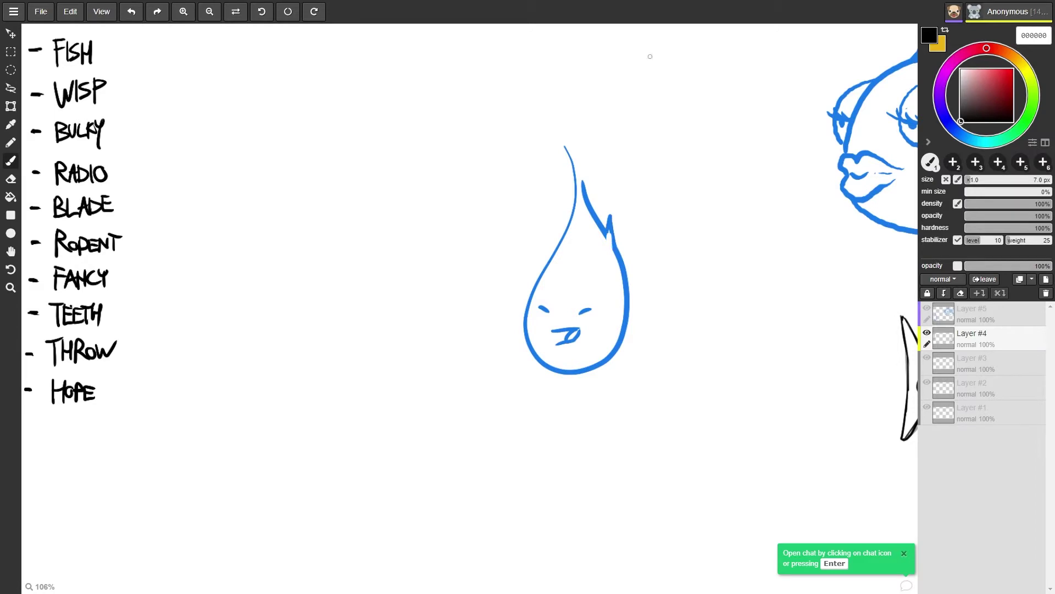
click(1013, 69)
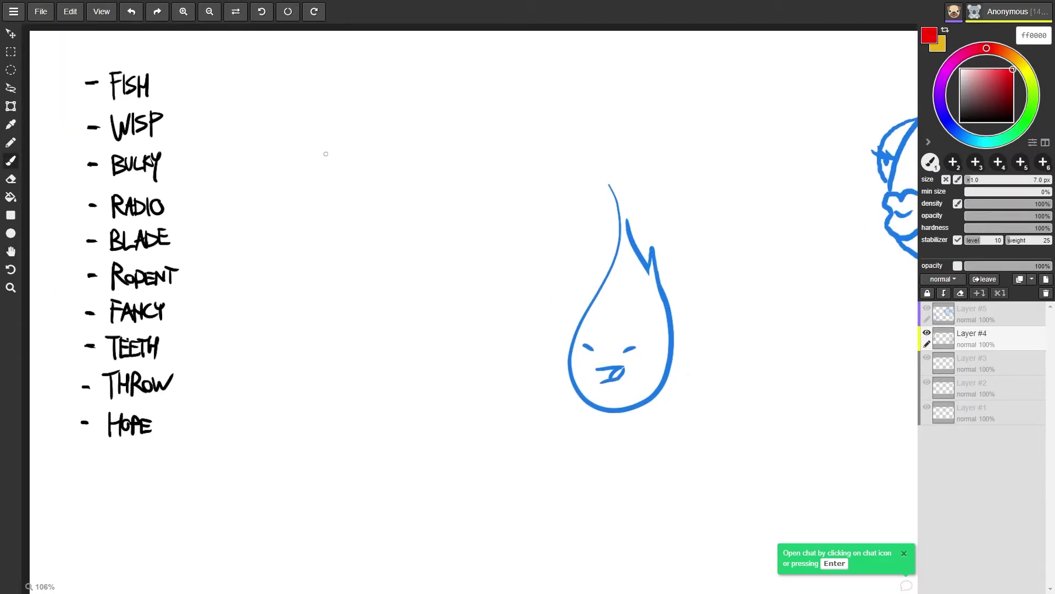
drag(326, 154, 356, 205)
drag(407, 144, 376, 201)
drag(319, 148, 347, 196)
drag(404, 148, 383, 193)
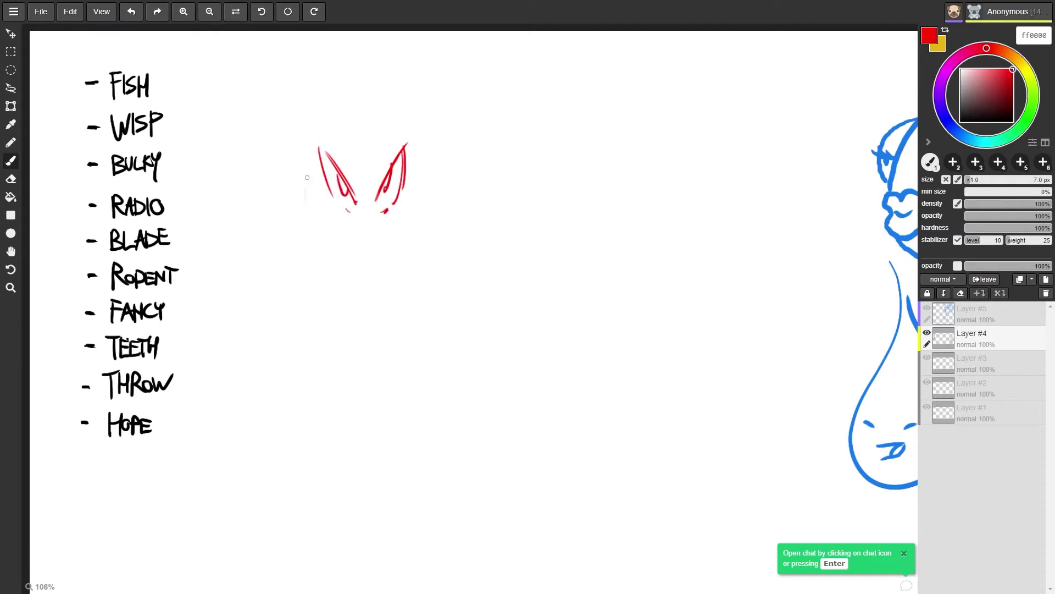
- Draw a wide V-shaped grinning mouth with fangs and a tongue below the red eyes
drag(307, 177, 346, 282)
mouse_move(421, 157)
mouse_down()
mouse_move(423, 231)
mouse_move(382, 285)
mouse_up()
drag(329, 210, 374, 234)
drag(420, 159, 374, 232)
mouse_move(313, 185)
mouse_down()
mouse_move(344, 231)
mouse_move(399, 228)
mouse_up()
drag(396, 233, 418, 169)
drag(379, 252, 382, 285)
drag(337, 245, 341, 277)
drag(364, 250, 364, 278)
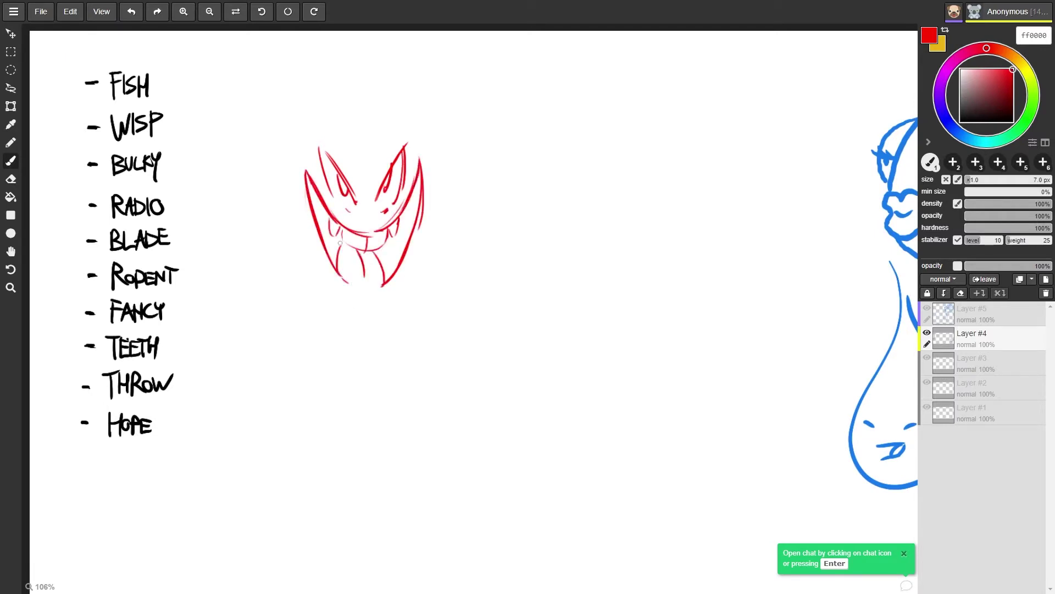
- Add a teeth line, cheek creases, brows and forehead lines to the face, fill the pupils, and thicken the mouth outline
drag(339, 236, 383, 242)
drag(293, 162, 302, 155)
drag(420, 155, 426, 153)
drag(317, 140, 356, 201)
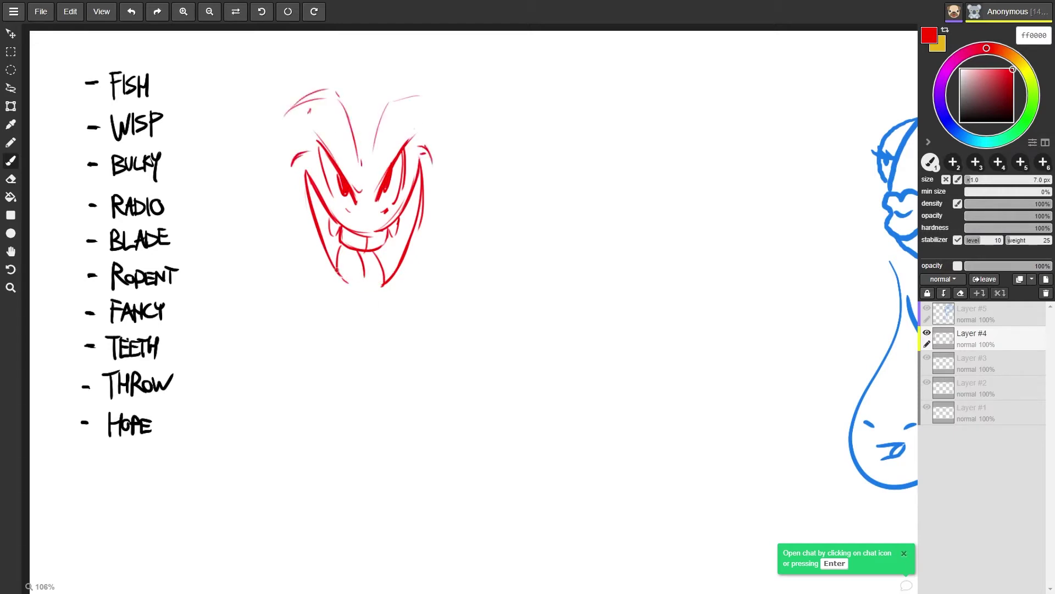
drag(336, 269, 399, 268)
drag(420, 178, 384, 282)
- Sketch thin, curling red flames around the face's lower edge and sides
drag(300, 246, 332, 304)
drag(242, 124, 293, 226)
drag(273, 243, 242, 300)
drag(328, 306, 310, 356)
drag(352, 324, 330, 357)
mouse_move(344, 314)
mouse_down()
mouse_move(369, 319)
mouse_move(350, 328)
mouse_up()
drag(327, 316, 292, 330)
drag(366, 315, 410, 329)
mouse_move(426, 331)
mouse_down()
mouse_move(402, 301)
mouse_move(417, 309)
mouse_up()
mouse_move(420, 283)
mouse_down()
mouse_move(454, 267)
mouse_move(431, 308)
mouse_up()
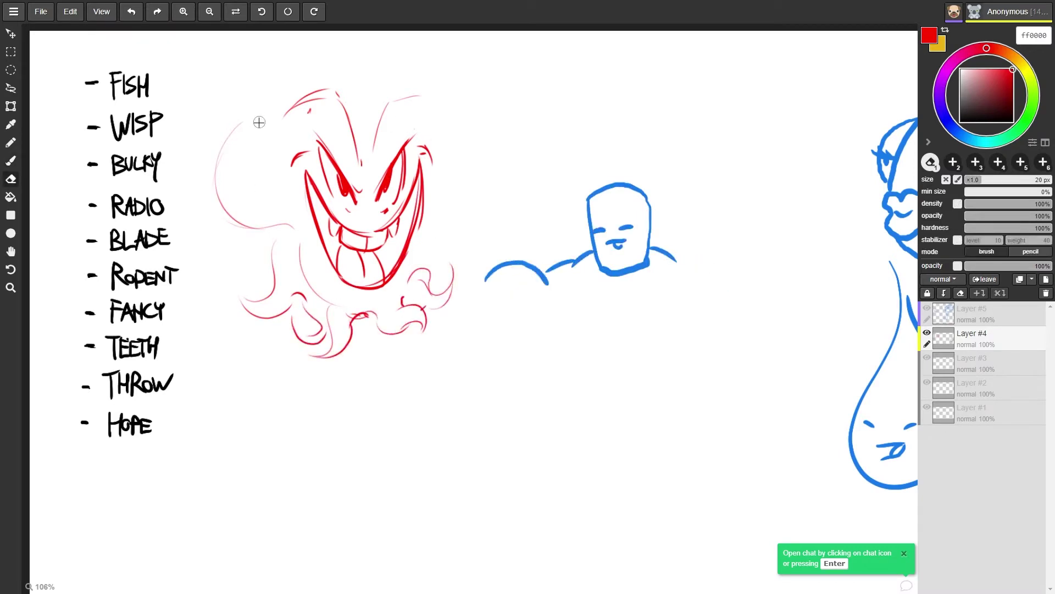
- Rework the flame outline with curling tongues around the wisp's upper sides and over the top of its head
key(ctrl+z)
mouse_move(228, 176)
mouse_down()
mouse_move(275, 187)
mouse_move(303, 65)
mouse_up()
mouse_move(444, 57)
mouse_down()
mouse_move(464, 176)
mouse_move(432, 250)
mouse_up()
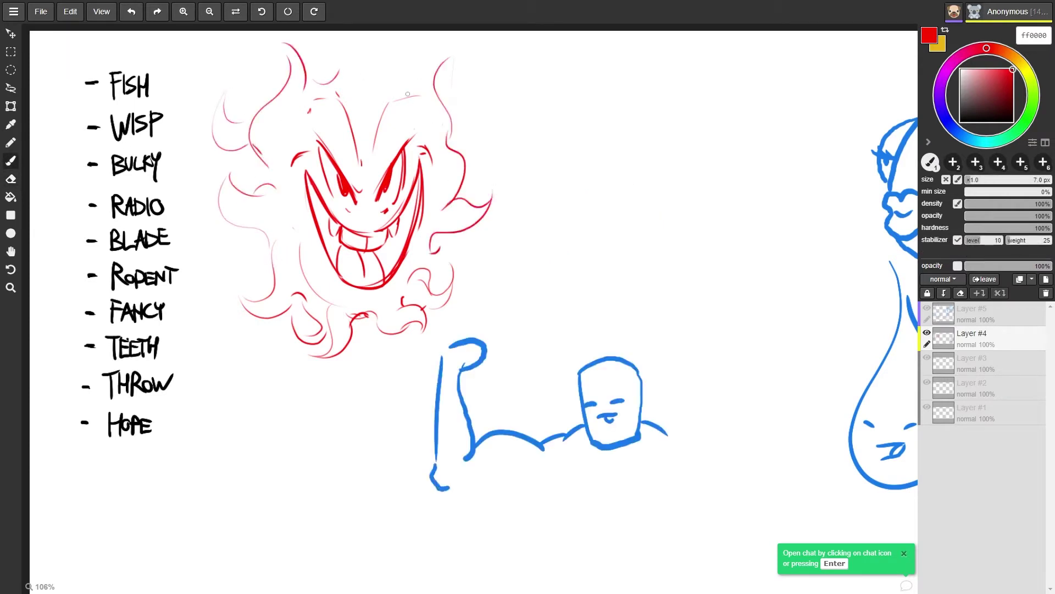
drag(410, 94, 333, 44)
mouse_move(251, 256)
mouse_down()
mouse_move(218, 281)
mouse_move(251, 272)
mouse_up()
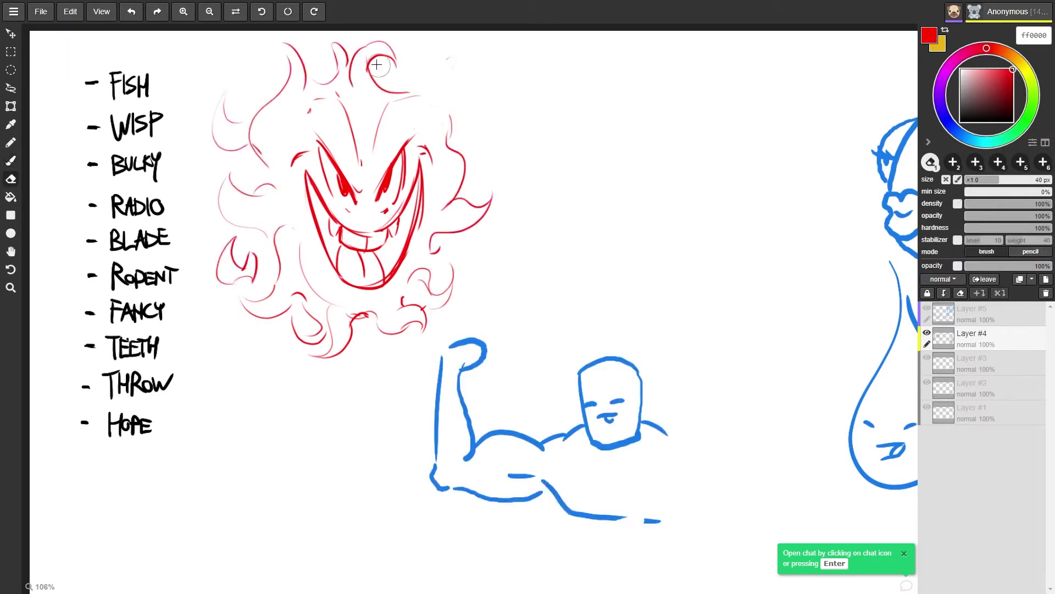
key(ctrl+z)
mouse_move(363, 66)
mouse_down()
mouse_move(323, 65)
mouse_move(382, 56)
mouse_move(426, 81)
mouse_move(396, 69)
mouse_move(454, 63)
mouse_up()
key(ctrl+z)
key(ctrl+z)
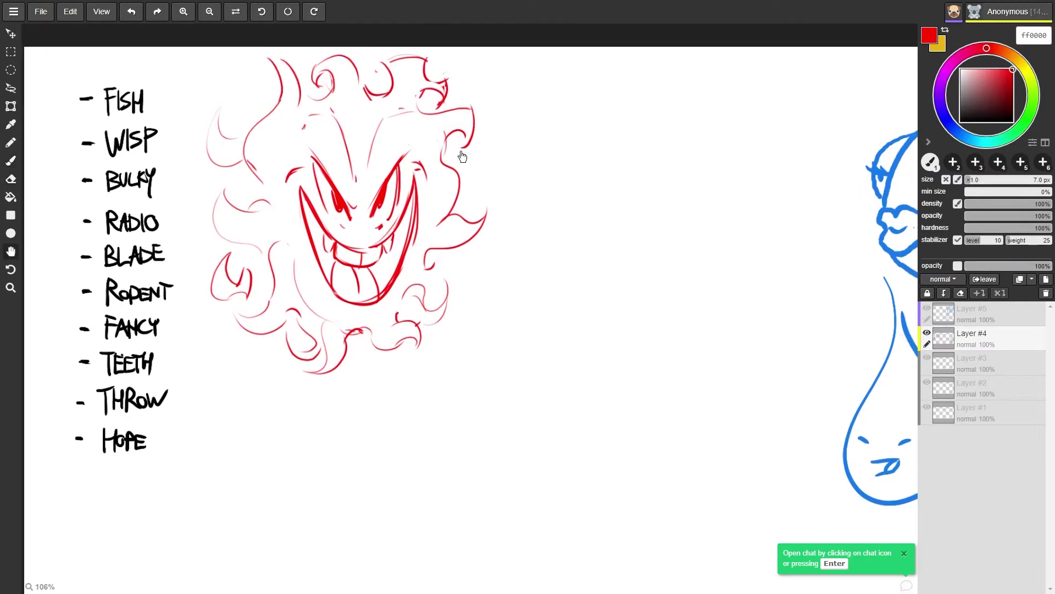
- Lasso the wisp's face inside the flames and transform it to a slightly smaller size
key(ctrl+t)
click(94, 4)
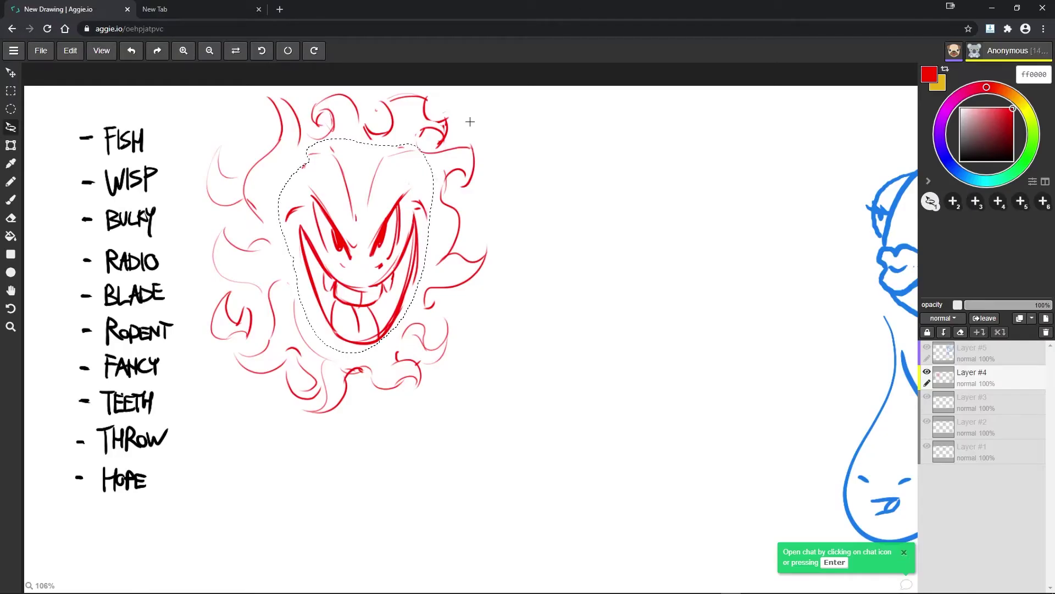
click(71, 50)
click(11, 146)
mouse_move(434, 138)
mouse_down()
mouse_move(431, 189)
mouse_move(423, 172)
mouse_move(405, 180)
mouse_move(421, 170)
mouse_up()
key(Return)
- Lasso the whole red wisp, shrink it, and move it down beside the black fish
key(l)
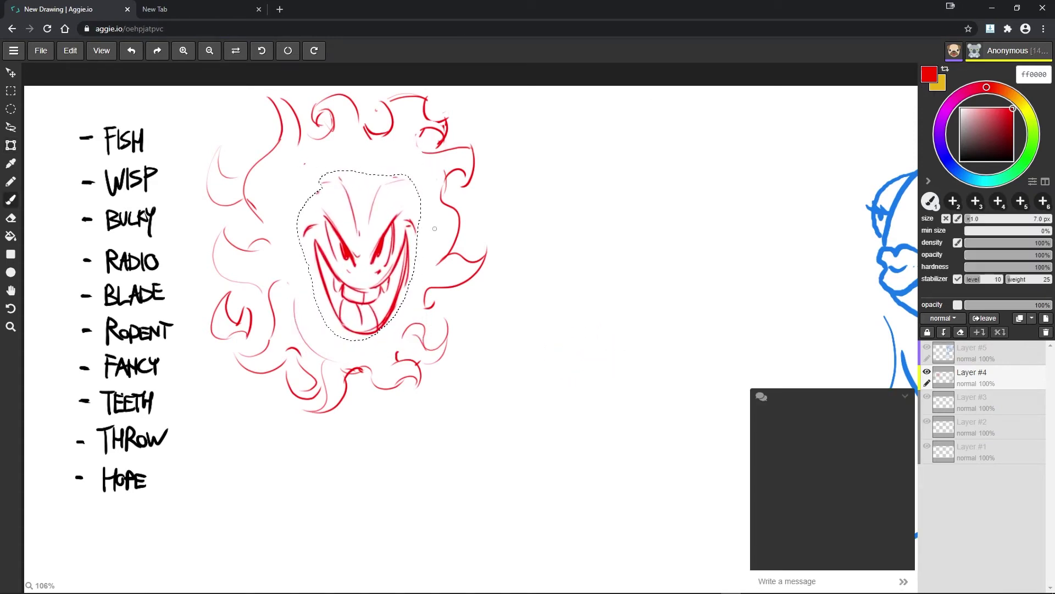
scroll(314, 225, down, 3)
drag(239, 253, 473, 176)
drag(387, 199, 376, 322)
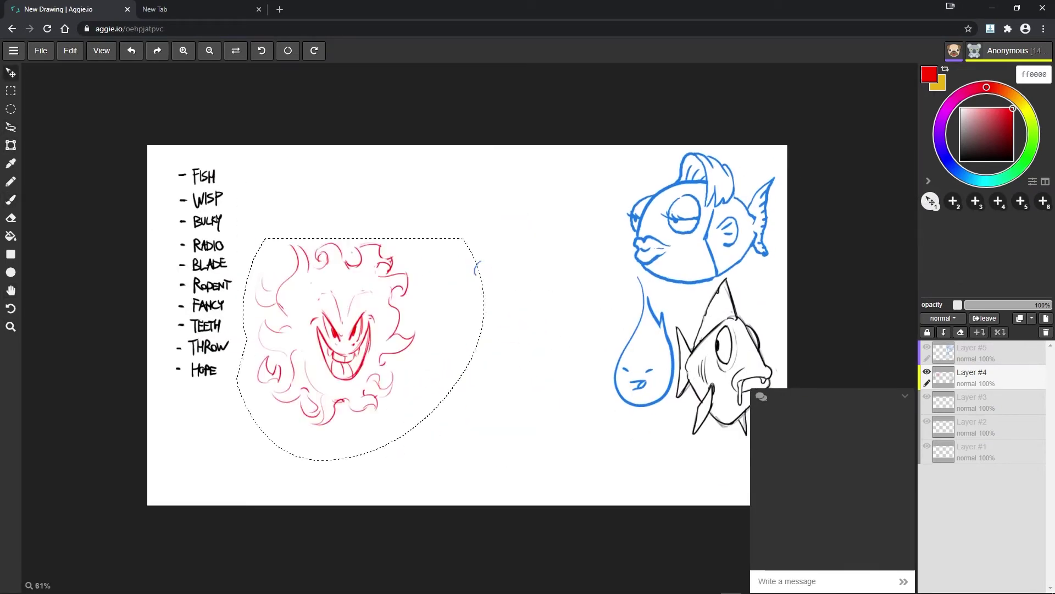
key(ctrl+t)
drag(484, 229, 410, 362)
drag(340, 393, 592, 389)
- Lasso the red wisp and black fish together, scale them down, and move them into the canvas's lower-right corner
key(b)
scroll(80, 195, up, 1)
scroll(433, 181, up, 3)
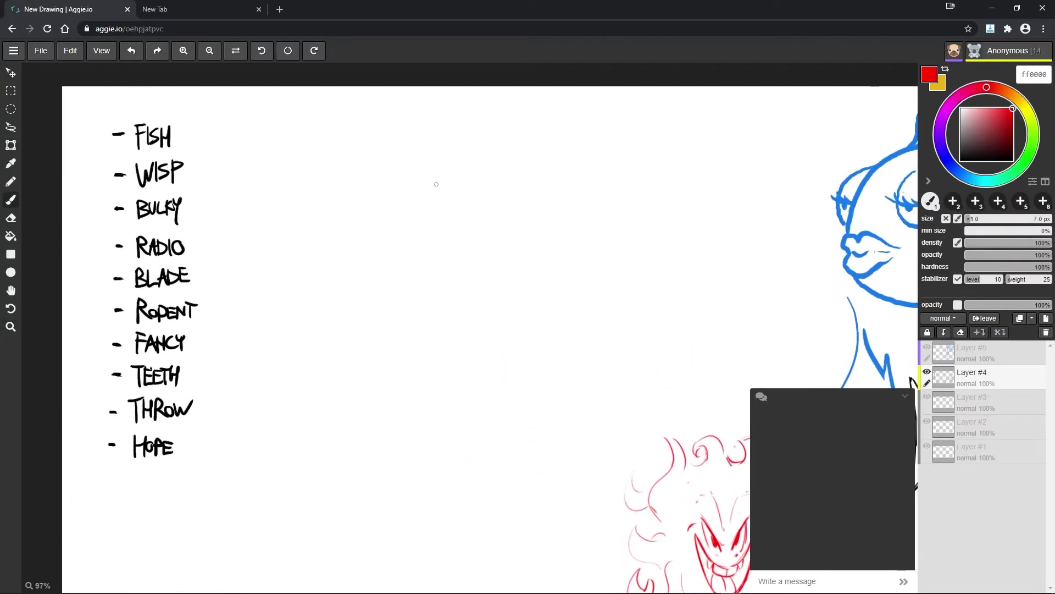
mouse_move(717, 205)
mouse_down()
mouse_move(386, 452)
mouse_move(340, 299)
mouse_up()
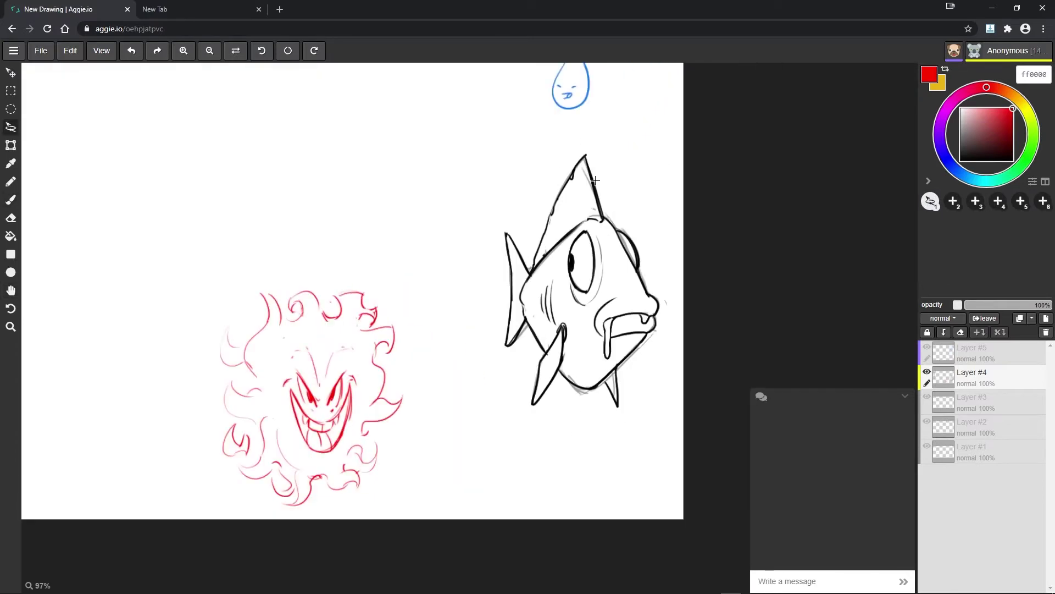
key(l)
drag(607, 176, 641, 177)
key(ctrl+t)
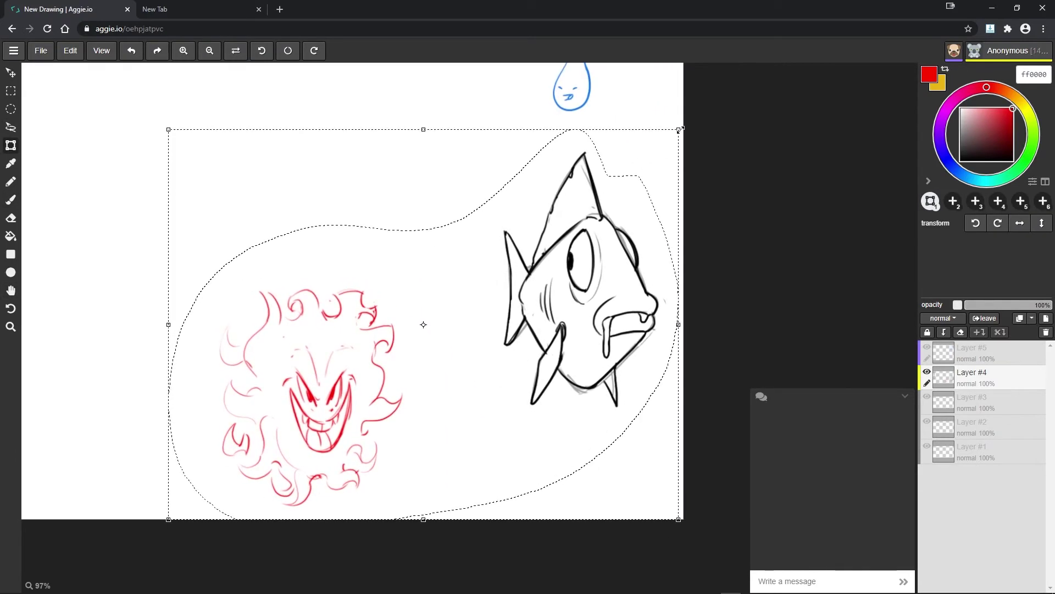
drag(679, 131, 563, 228)
mouse_move(385, 385)
mouse_down()
mouse_move(522, 379)
mouse_move(498, 357)
mouse_move(556, 368)
mouse_up()
key(Return)
key(v)
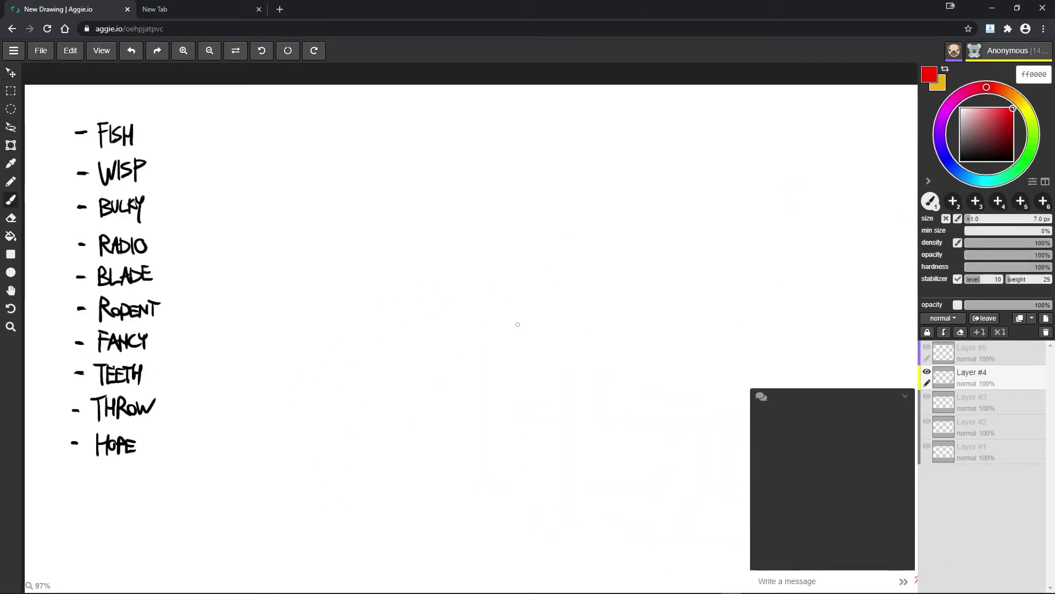
- Return to the empty area beside the word list with the brush set to black (000000)
drag(518, 325, 508, 309)
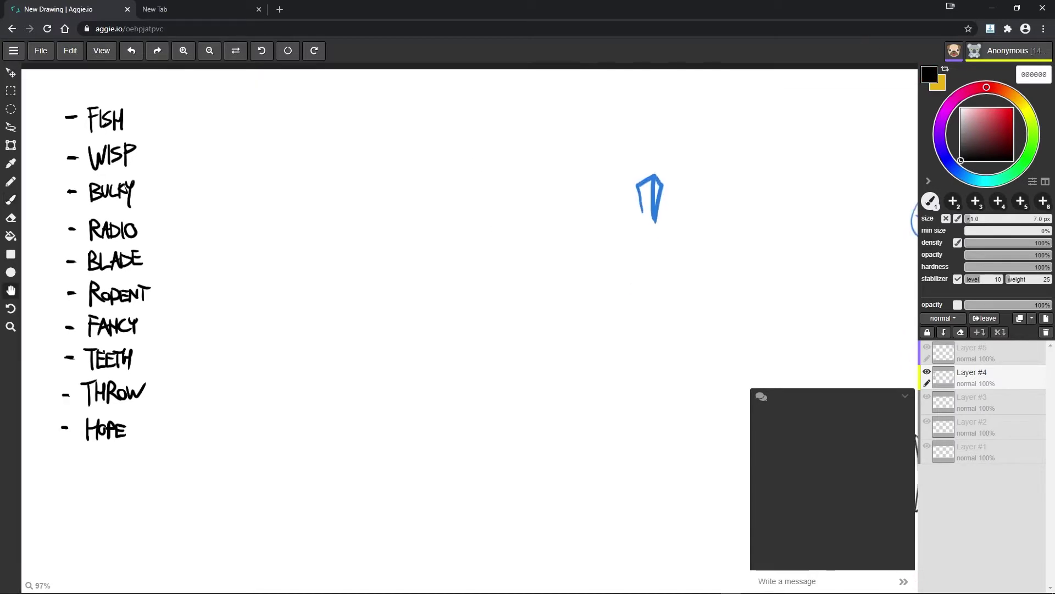
drag(503, 244, 483, 228)
key(b)
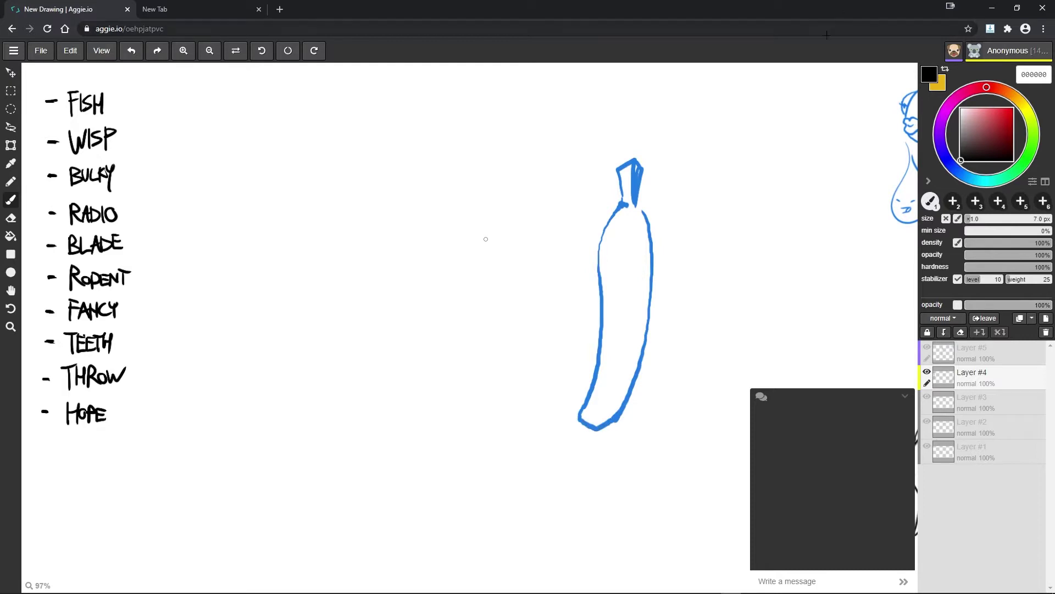
scroll(451, 152, left, 3)
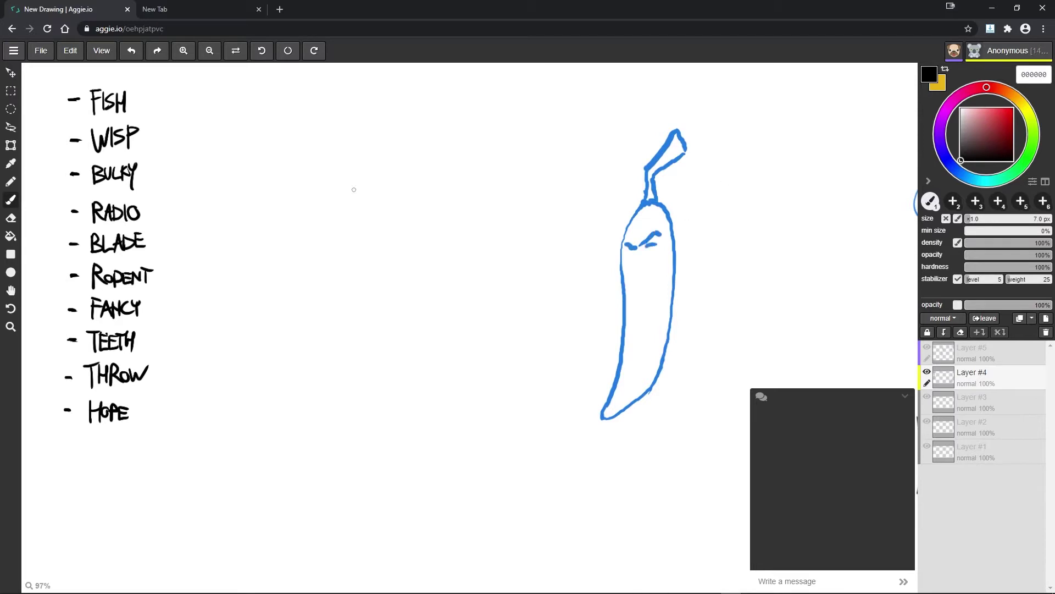
drag(354, 189, 330, 302)
key(ctrl+z)
drag(325, 198, 307, 325)
key(ctrl+z)
- Raise the brush stabilizer level to 15 and draw a box in perspective beside the word list for the radio's body
click(972, 279)
drag(294, 188, 396, 240)
key(ctrl+z)
scroll(365, 164, up, 1)
mouse_move(273, 214)
mouse_down()
mouse_move(274, 305)
mouse_move(417, 347)
mouse_up()
mouse_move(272, 212)
mouse_down()
mouse_move(426, 226)
mouse_move(432, 348)
mouse_up()
drag(369, 347, 442, 333)
drag(371, 233, 374, 372)
drag(273, 215, 429, 225)
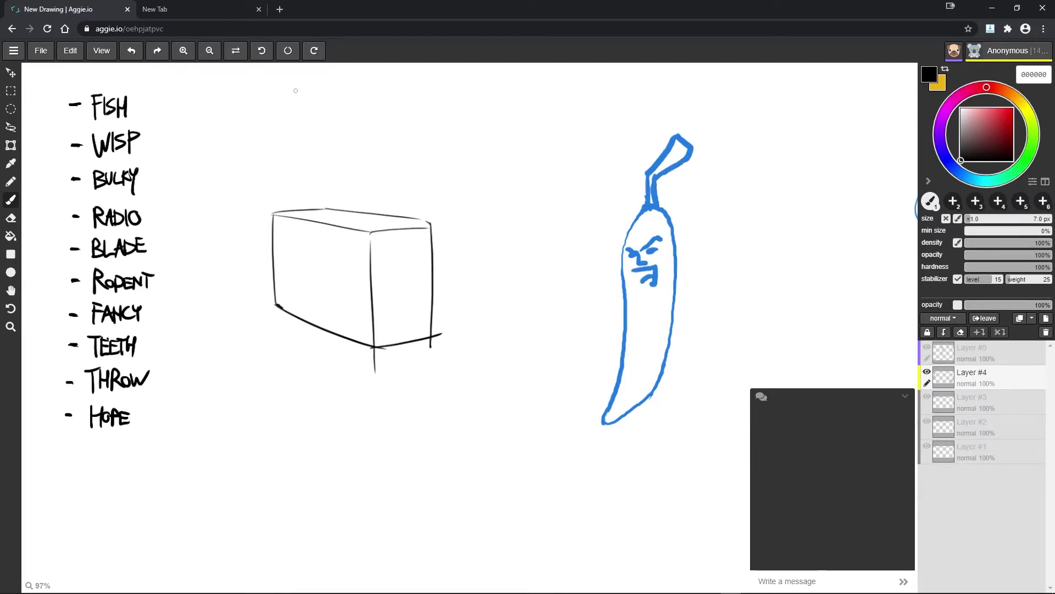
- Draw a tilted cone-shaped satellite dish above the box's left end
mouse_move(295, 90)
mouse_down()
mouse_move(234, 205)
mouse_move(314, 188)
mouse_up()
drag(308, 83, 317, 190)
drag(298, 194, 313, 195)
mouse_move(385, 80)
mouse_down()
mouse_move(383, 213)
mouse_move(365, 195)
mouse_move(392, 219)
mouse_move(376, 201)
mouse_up()
key(ctrl+z)
key(ctrl+z)
key(ctrl+z)
- Draw an antenna mast with a base and a rectangular panel on top of the box, and fill the panel with horizontal slats
drag(383, 82, 381, 206)
mouse_move(384, 84)
mouse_down()
mouse_move(353, 83)
mouse_move(416, 86)
mouse_move(348, 185)
mouse_up()
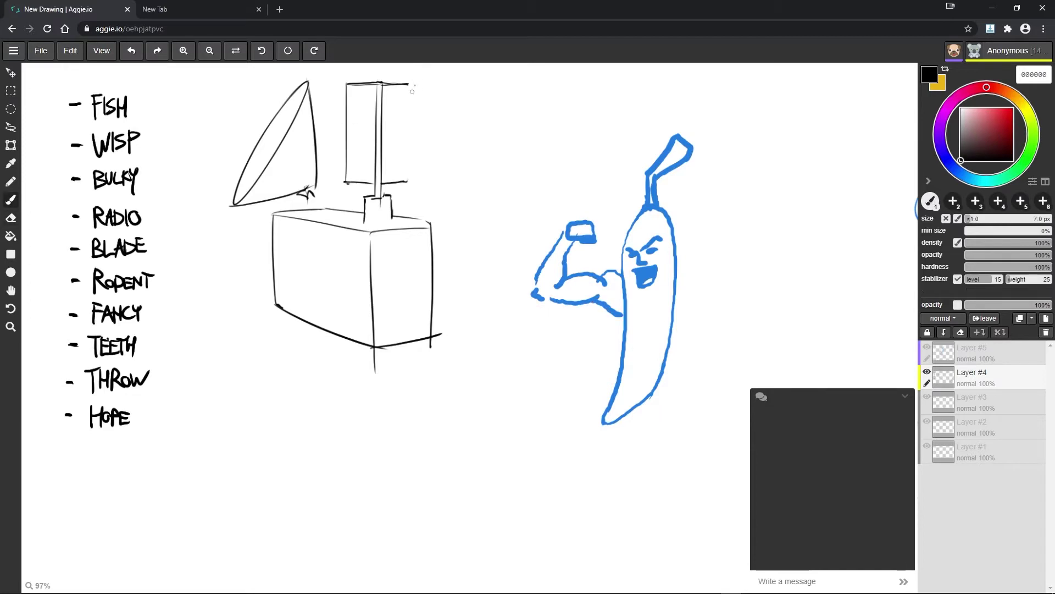
mouse_move(411, 87)
mouse_down()
mouse_move(410, 182)
mouse_move(437, 186)
mouse_move(392, 204)
mouse_up()
drag(363, 167, 325, 199)
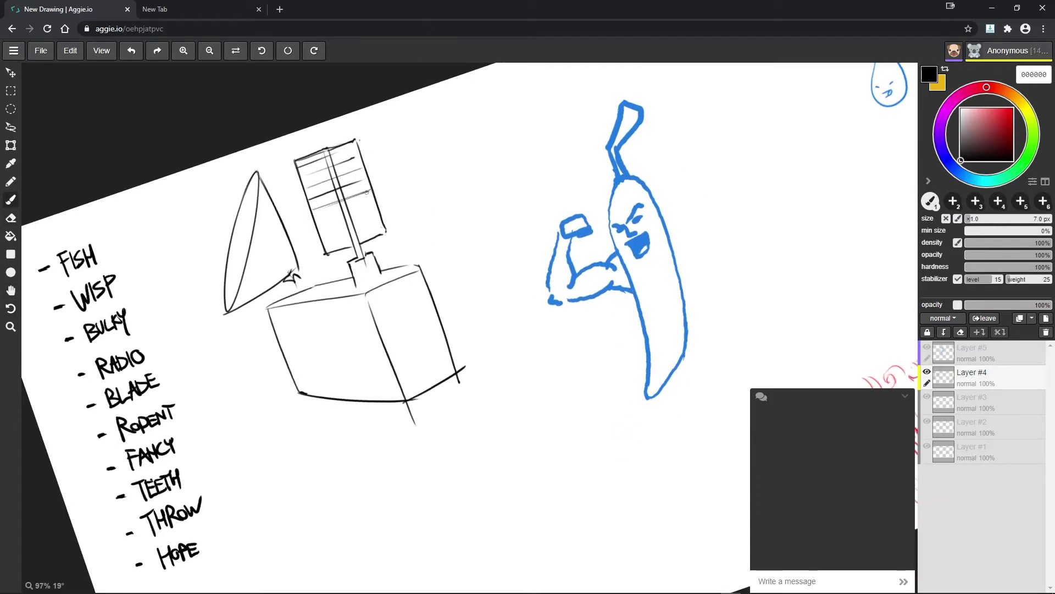
scroll(366, 190, down, 1)
drag(394, 192, 333, 224)
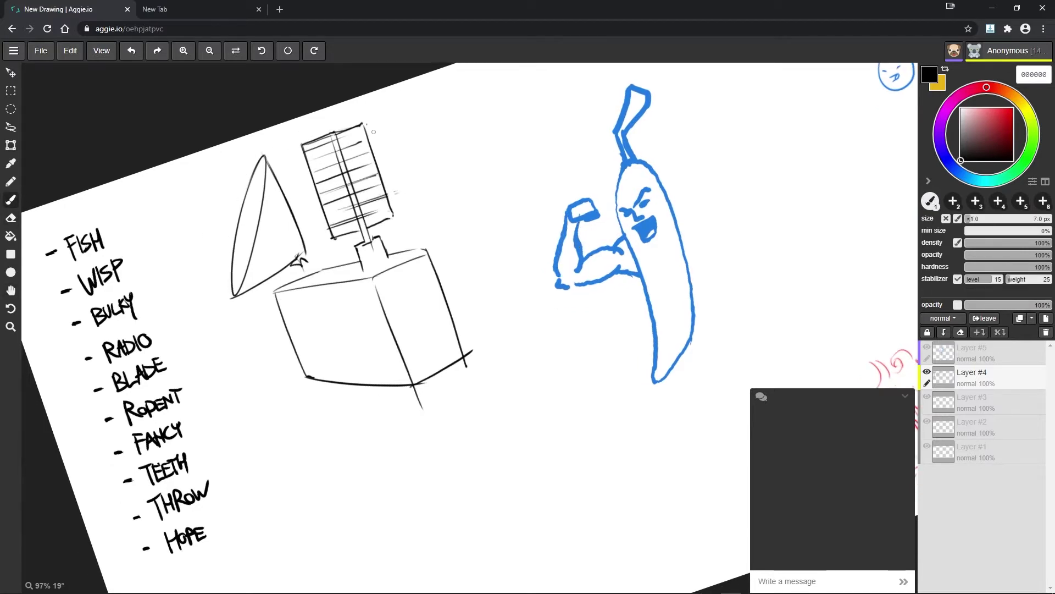
- Erase the overshooting lines at the box's lower corners and redraw its bottom side edge
key(r)
scroll(483, 137, left, 1)
key(e)
drag(489, 354, 407, 373)
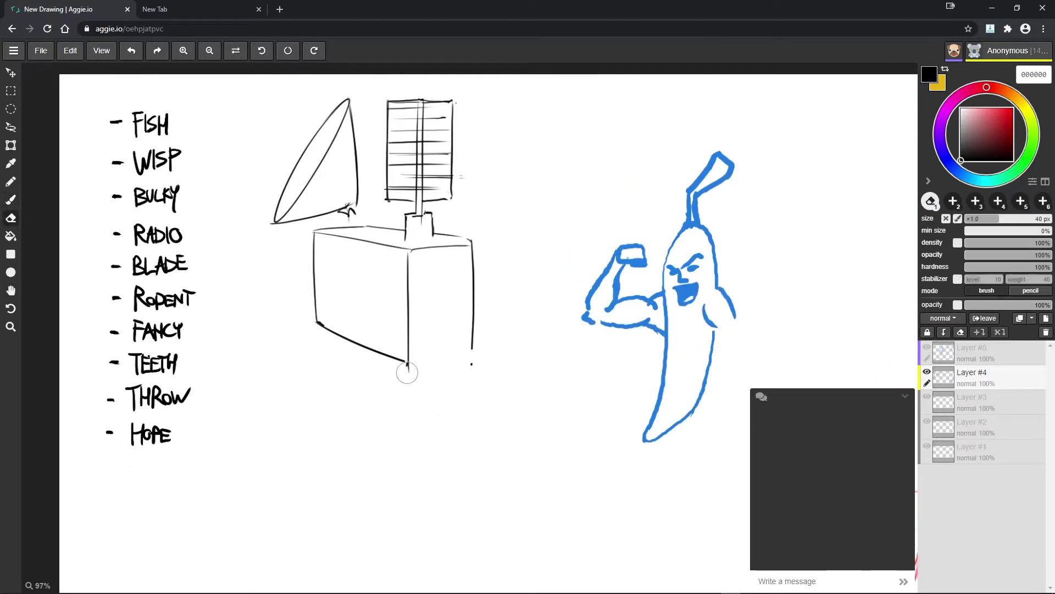
key(b)
drag(471, 347, 408, 366)
- Draw a framed dial window across the upper part of the radio's front face
mouse_move(314, 237)
mouse_down()
mouse_move(320, 277)
mouse_move(352, 307)
mouse_up()
drag(421, 336, 337, 353)
drag(398, 291, 316, 322)
key(r)
drag(425, 263, 425, 313)
drag(416, 267, 418, 311)
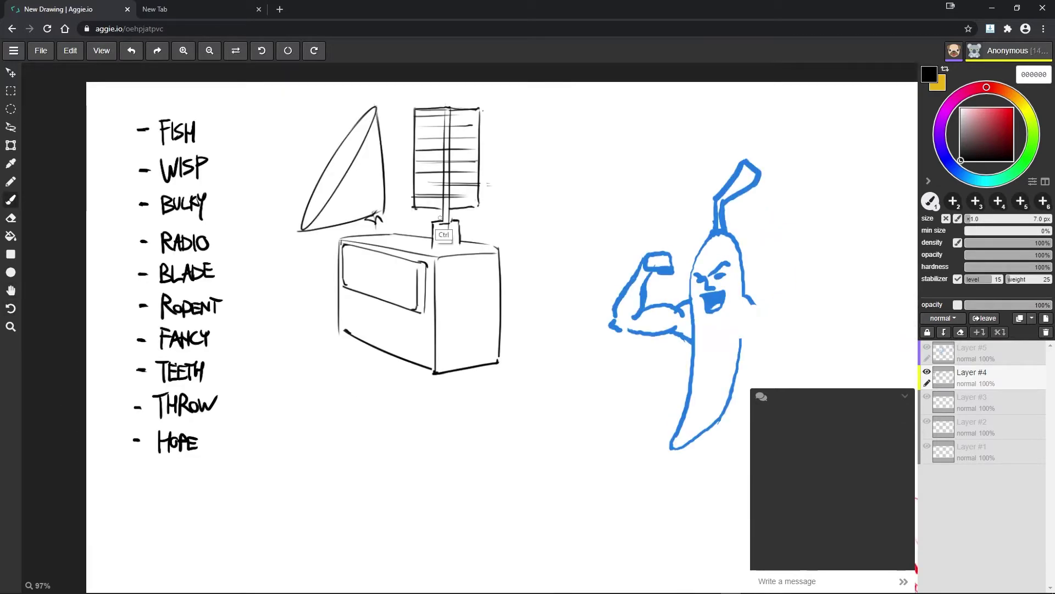
- Complete the dial window's frame and add an arc of tick marks with a needle inside it
key(h)
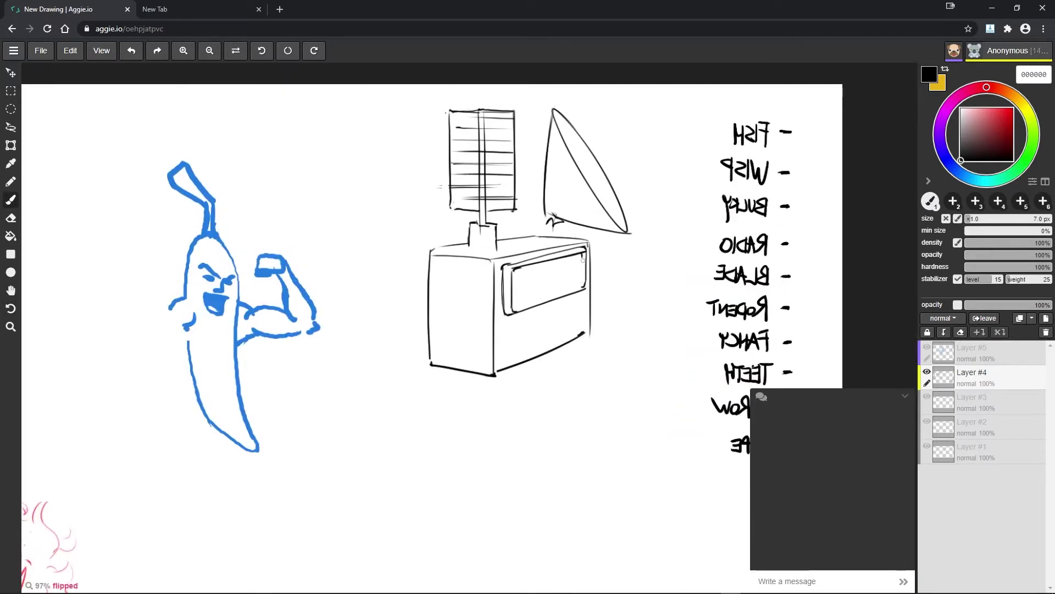
key(h)
mouse_move(373, 260)
mouse_down()
mouse_move(392, 291)
mouse_move(384, 340)
mouse_up()
key(r)
mouse_move(379, 294)
mouse_down()
mouse_move(446, 297)
mouse_move(443, 306)
mouse_up()
drag(385, 258, 390, 268)
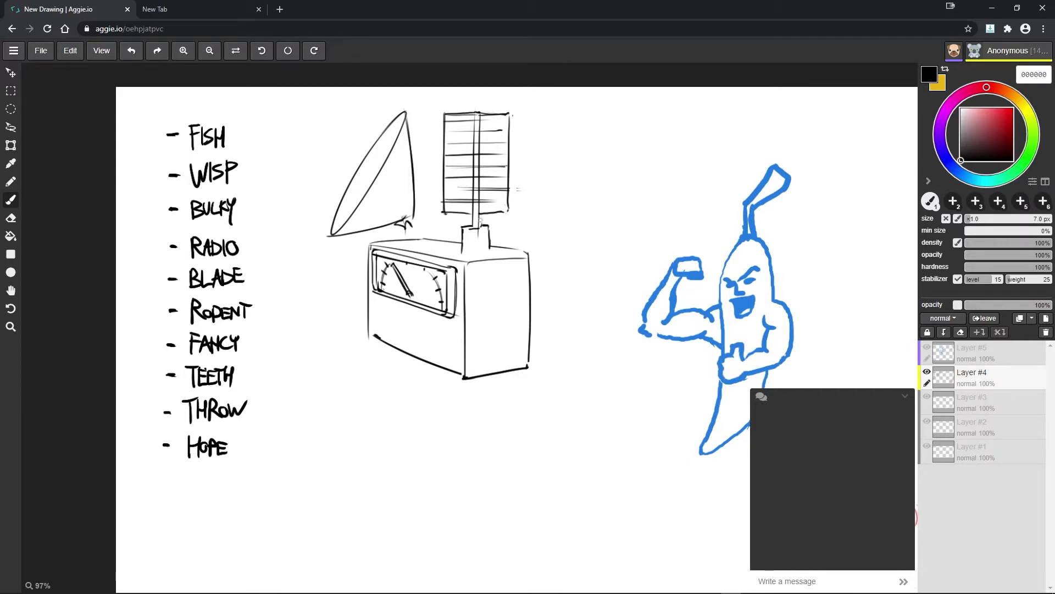
- Add a knob at the radio's left edge and a lower front panel split by vertical dividers
scroll(363, 292, down, 1)
mouse_move(378, 288)
mouse_down()
mouse_move(408, 292)
mouse_move(384, 316)
mouse_move(405, 378)
mouse_move(394, 362)
mouse_move(435, 342)
mouse_up()
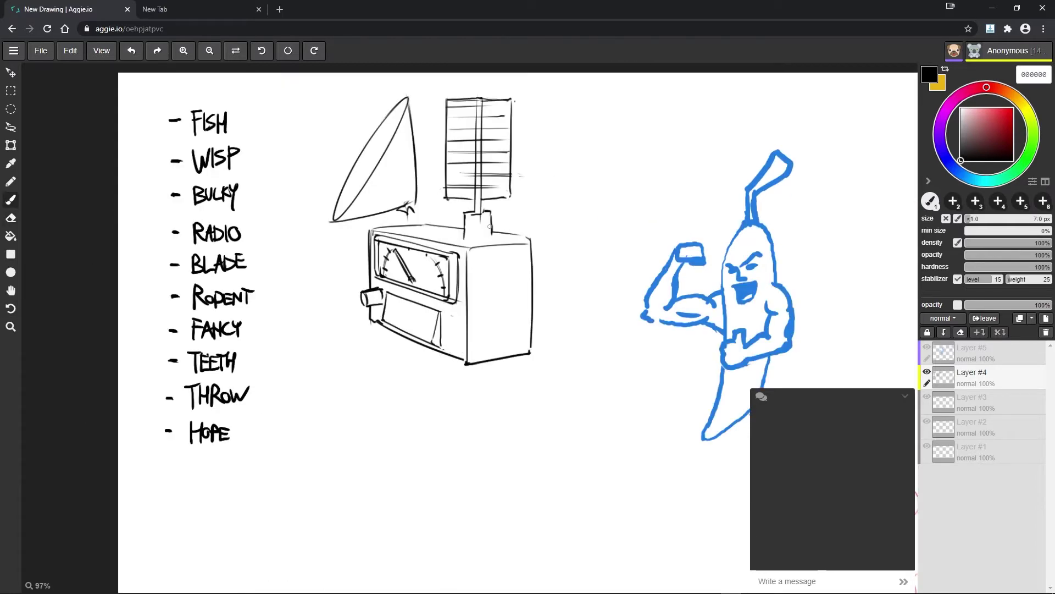
key(h)
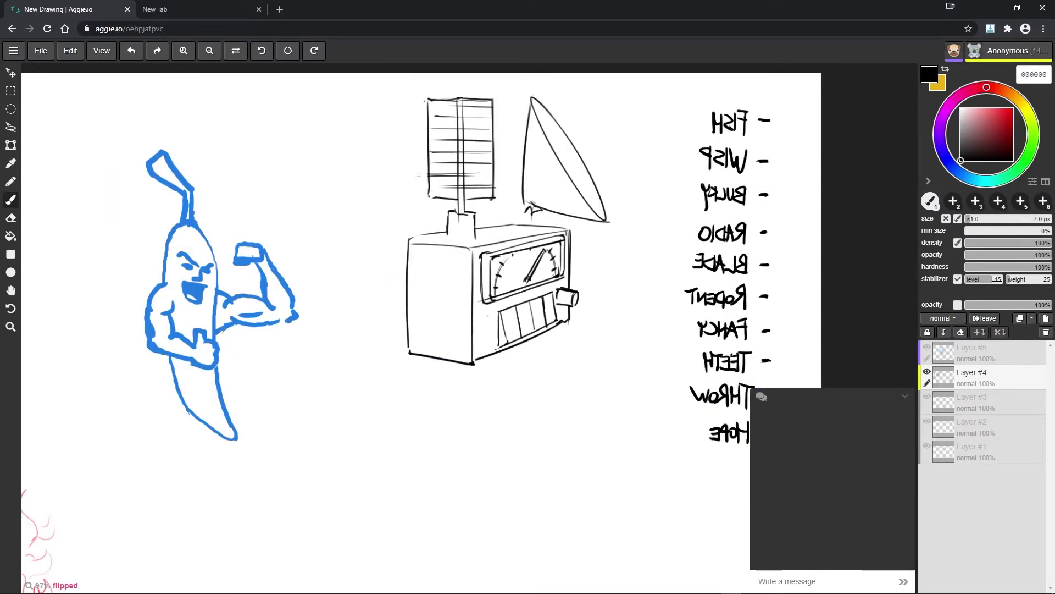
mouse_move(343, 209)
mouse_down()
mouse_move(315, 389)
mouse_move(254, 482)
mouse_up()
key(ctrl+z)
drag(361, 190, 284, 486)
key(ctrl+z)
key(h)
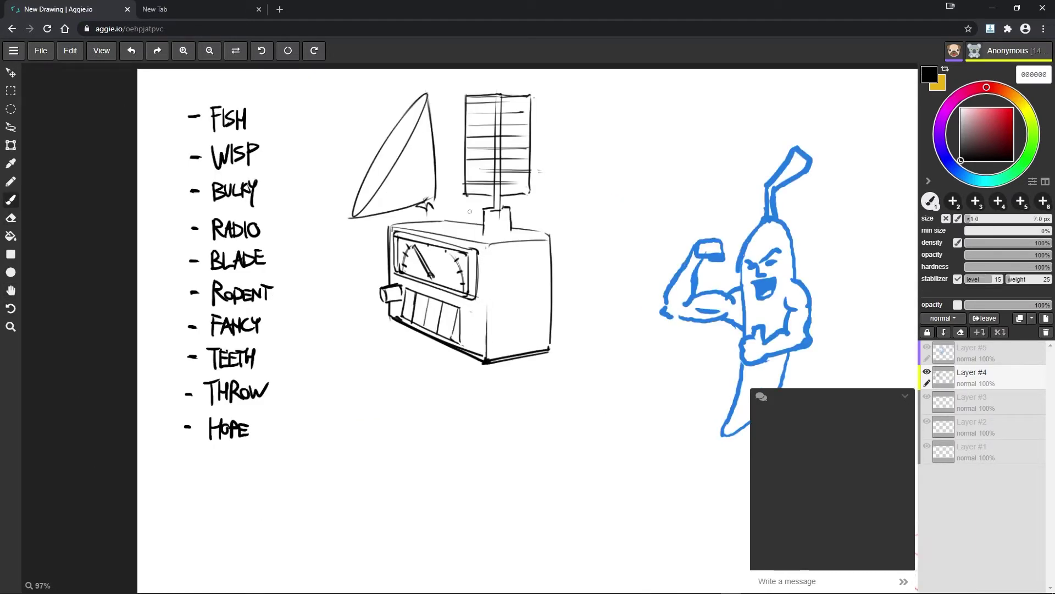
- Draw a second knob at the lower panel's right end, and strengthen the dial's side edge and the mast's base
mouse_move(454, 317)
mouse_down()
mouse_move(452, 333)
mouse_move(475, 333)
mouse_up()
mouse_move(474, 247)
mouse_down()
mouse_move(473, 299)
mouse_move(494, 308)
mouse_up()
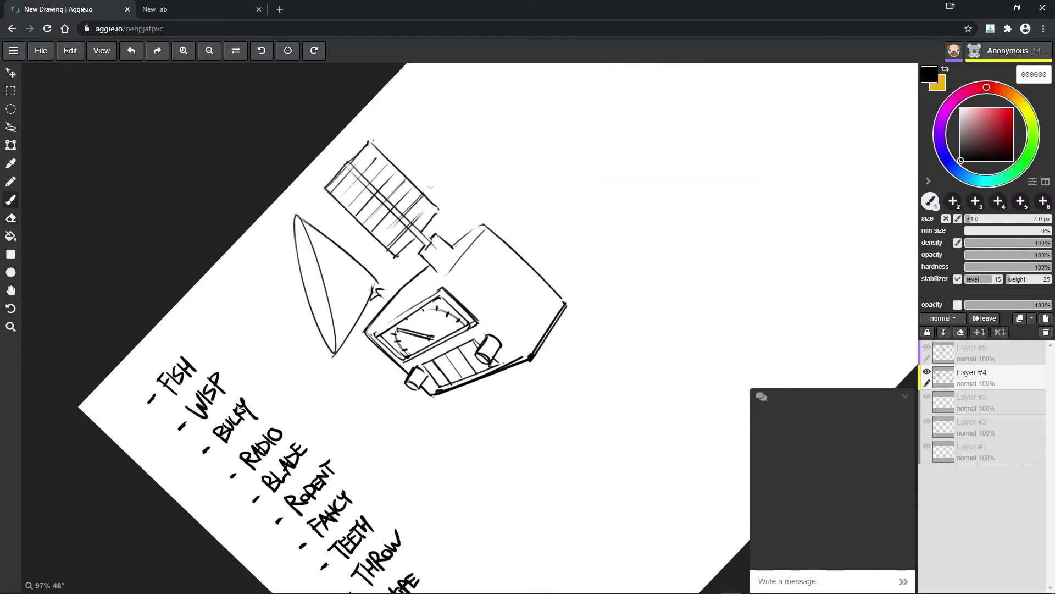
key(r)
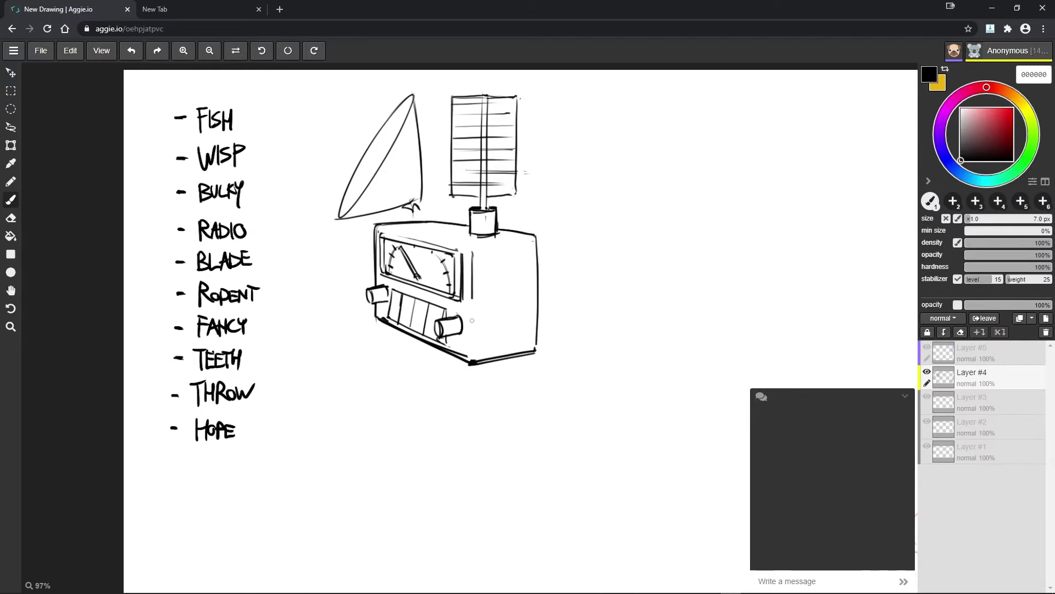
key(h)
key(h)
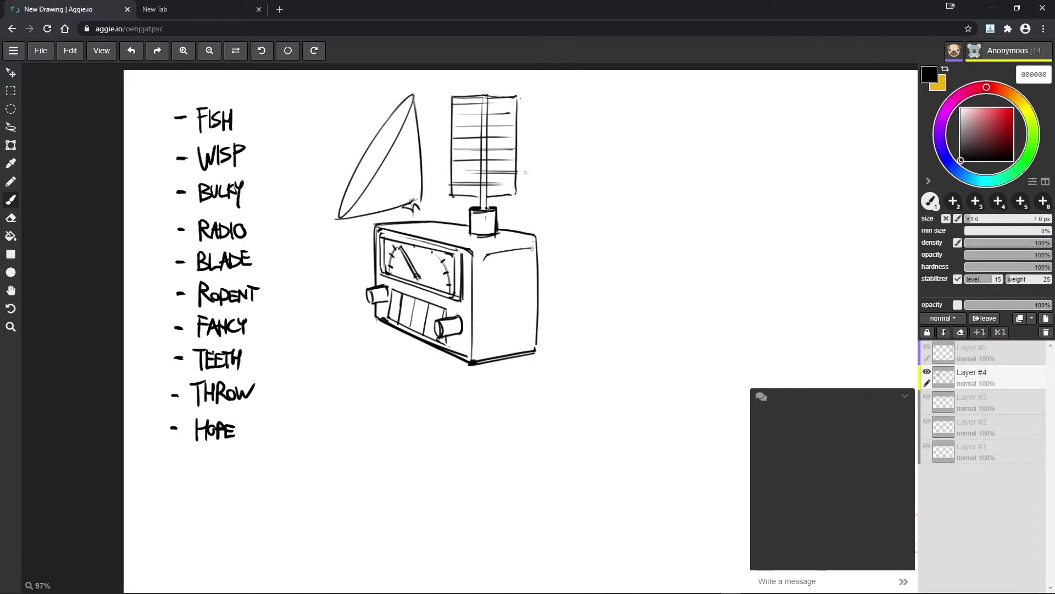
- Draw a rounded inset panel on the radio's side face with a cross-hatched grille in its upper part
mouse_move(531, 249)
mouse_down()
mouse_move(525, 346)
mouse_move(482, 353)
mouse_up()
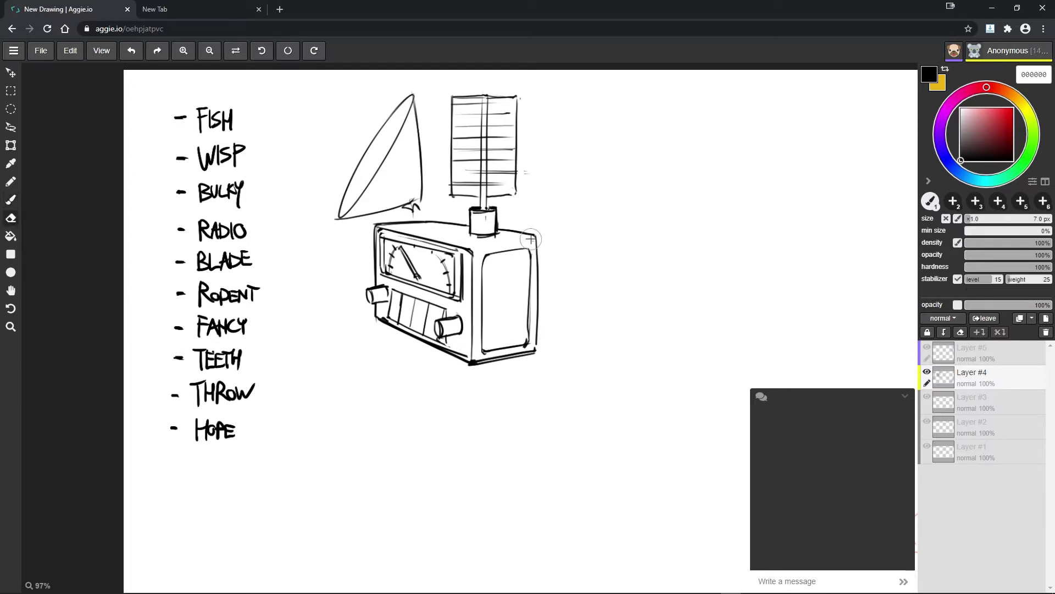
mouse_move(531, 249)
mouse_down()
mouse_move(529, 284)
mouse_move(526, 262)
mouse_move(492, 241)
mouse_up()
key(Escape)
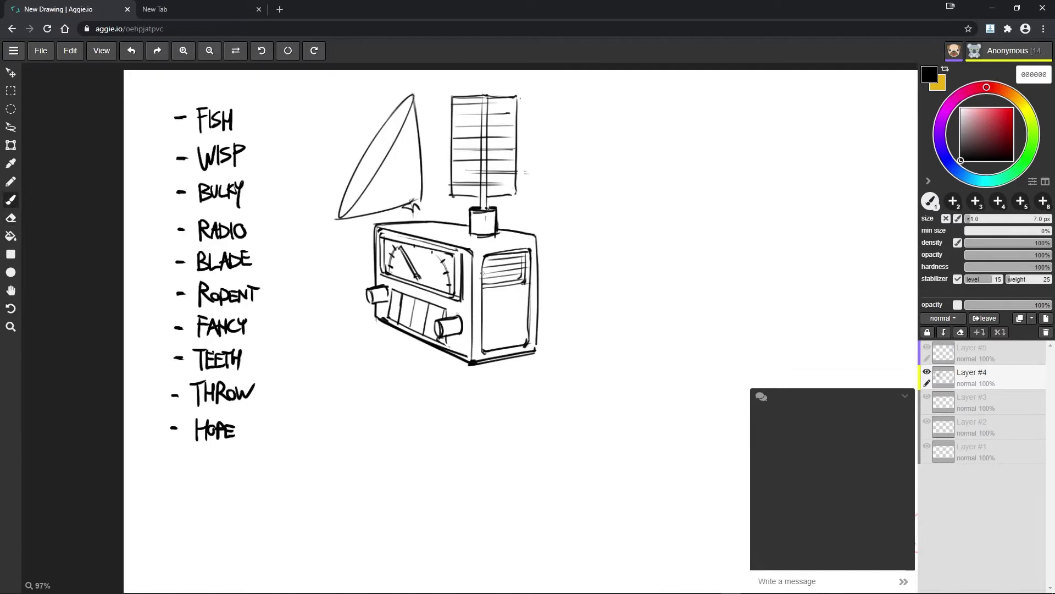
drag(484, 283, 503, 259)
drag(492, 281, 512, 255)
mouse_move(509, 274)
mouse_down()
mouse_move(527, 250)
mouse_move(458, 238)
mouse_up()
- Draw a hinged support post under the satellite dish, thicken the dish's rim, and add an inner contour
drag(380, 212, 389, 171)
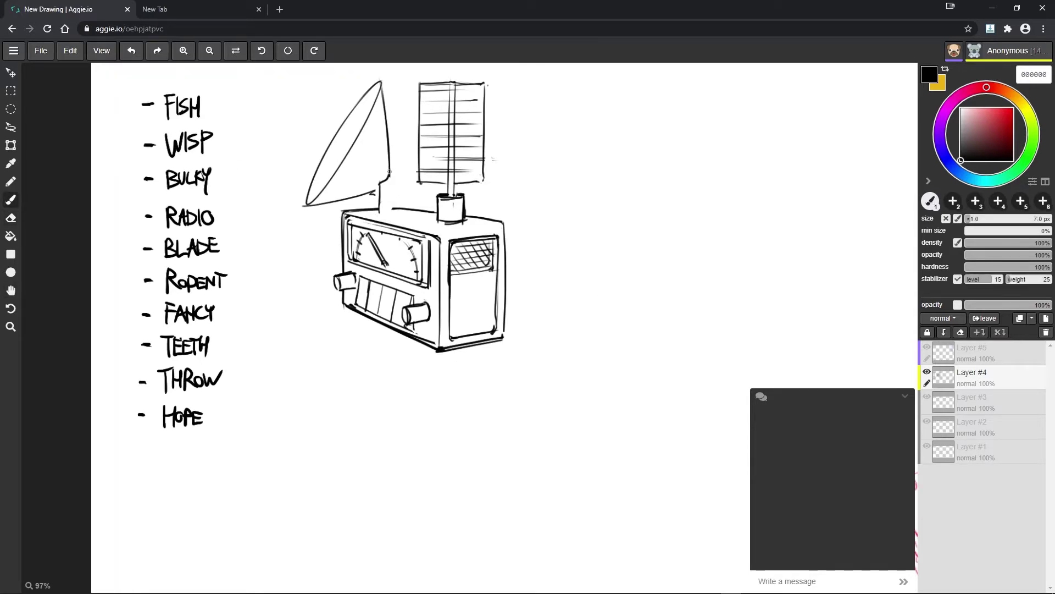
drag(381, 85, 307, 209)
drag(376, 175, 389, 183)
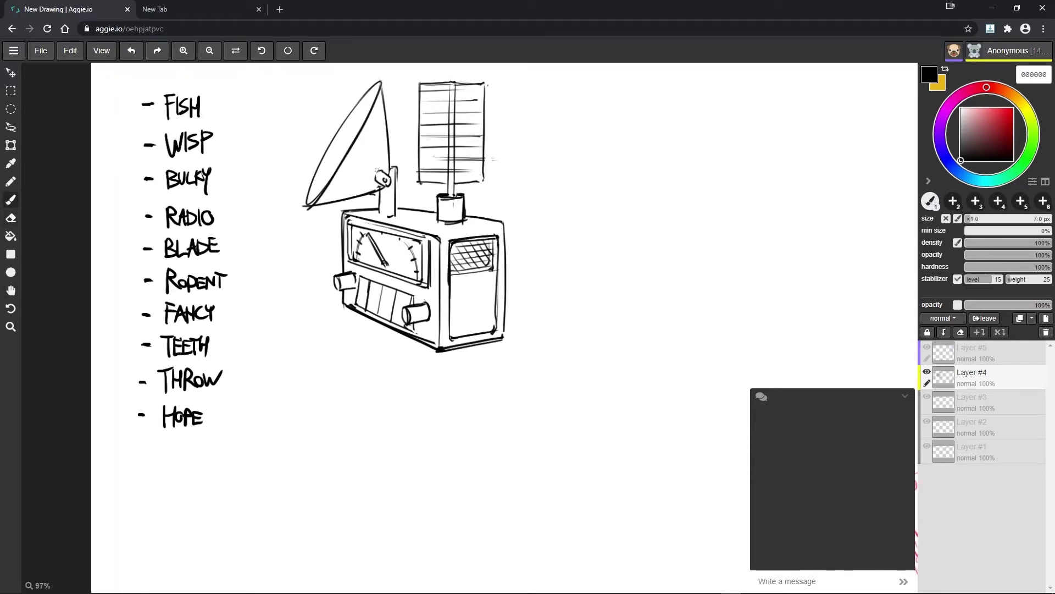
mouse_move(316, 208)
mouse_down()
mouse_move(381, 94)
mouse_move(336, 165)
mouse_up()
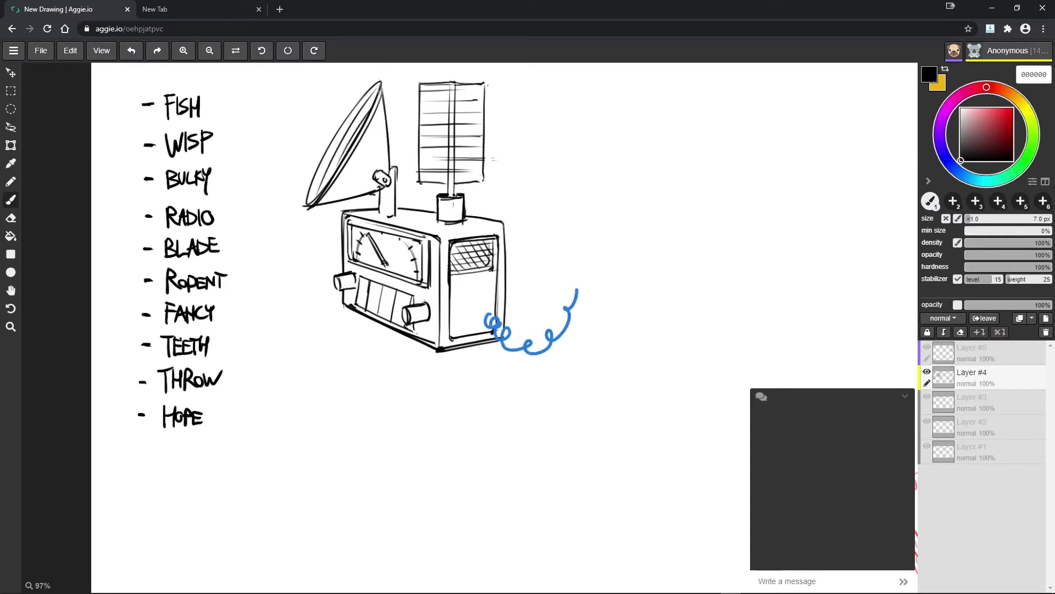
- Shade the satellite dish's inner face with hatch lines and darken the hinge joint and top of its support post
drag(385, 87, 346, 200)
key(e)
mouse_move(379, 127)
mouse_down()
mouse_move(375, 186)
mouse_move(380, 174)
mouse_move(379, 203)
mouse_up()
key(b)
key(e)
key(b)
key(e)
key(b)
mouse_move(395, 166)
mouse_down()
mouse_move(394, 198)
mouse_move(376, 205)
mouse_up()
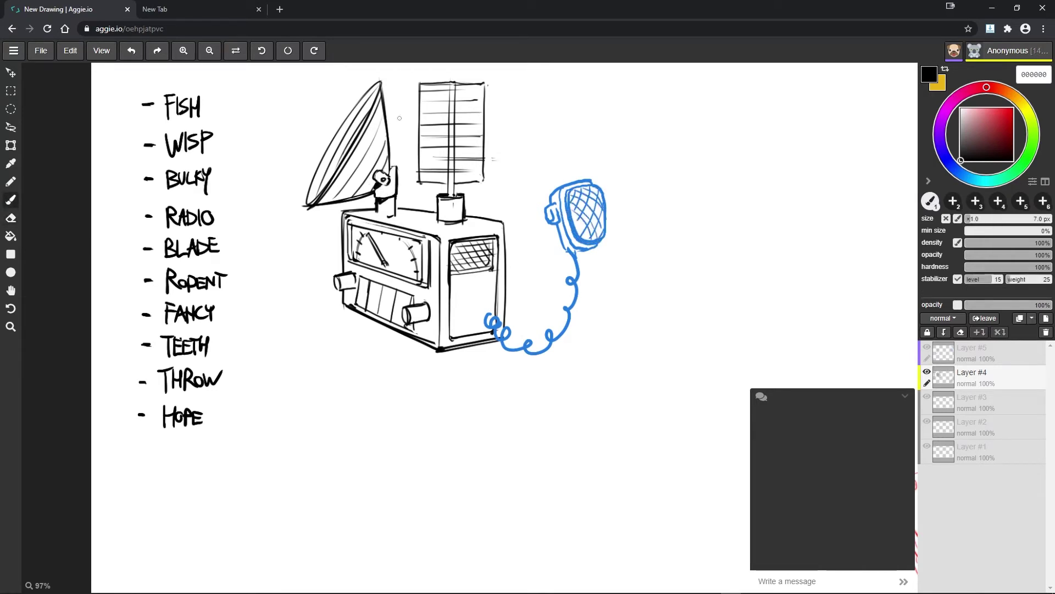
- Draw a screaming man's face beside the microphone with bulging eyes, a nose, a wide-open mouth, a protruding tongue and a lower lip
scroll(399, 117, right, 4)
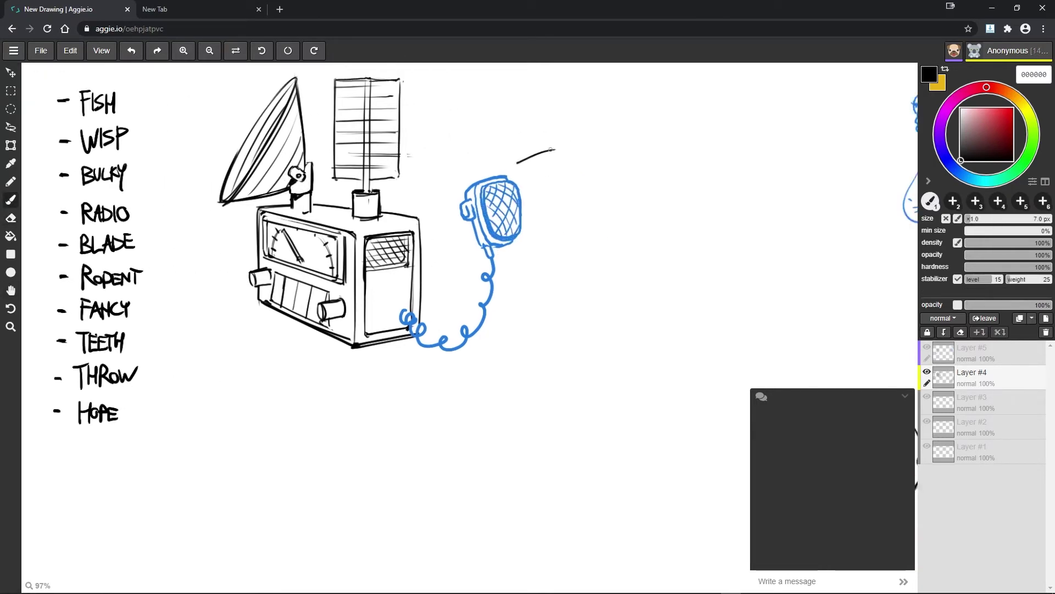
drag(515, 163, 622, 274)
drag(581, 271, 575, 300)
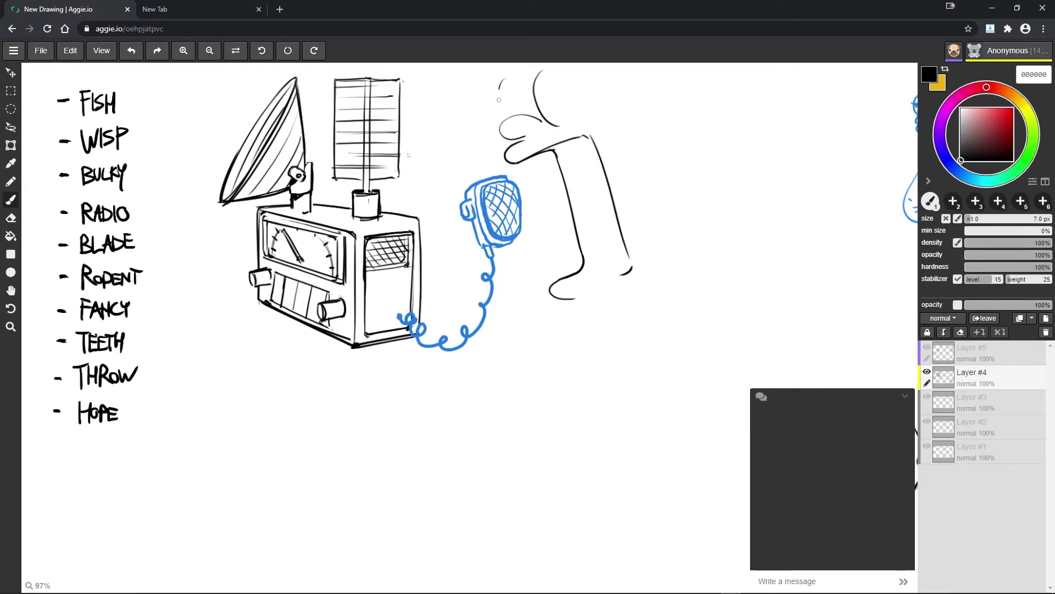
drag(588, 214, 608, 233)
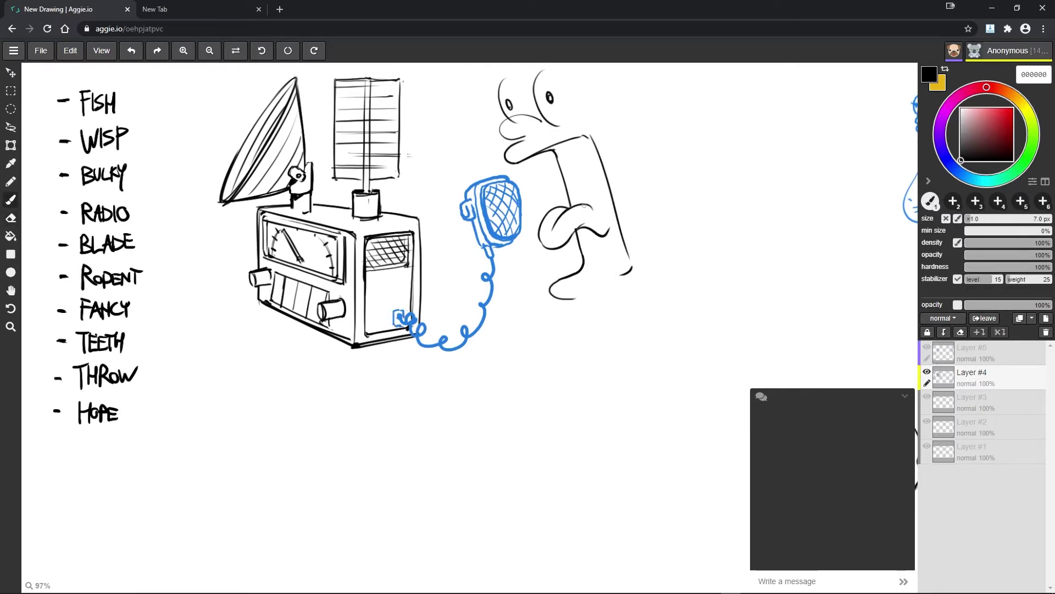
drag(606, 197, 591, 213)
drag(554, 150, 576, 207)
drag(561, 284, 635, 265)
drag(566, 296, 578, 314)
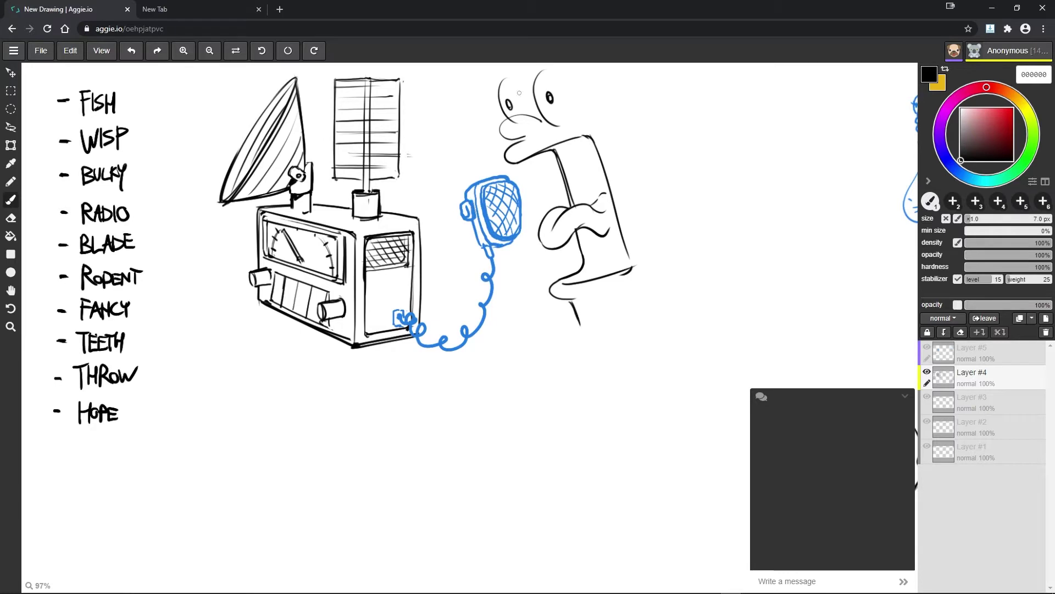
- Clean up the man's nose and lips, close the outline of his larger eye, and add eyebrows above both eyes
mouse_move(510, 117)
mouse_down()
mouse_move(447, 139)
mouse_move(446, 103)
mouse_move(440, 130)
mouse_up()
key(e)
key(b)
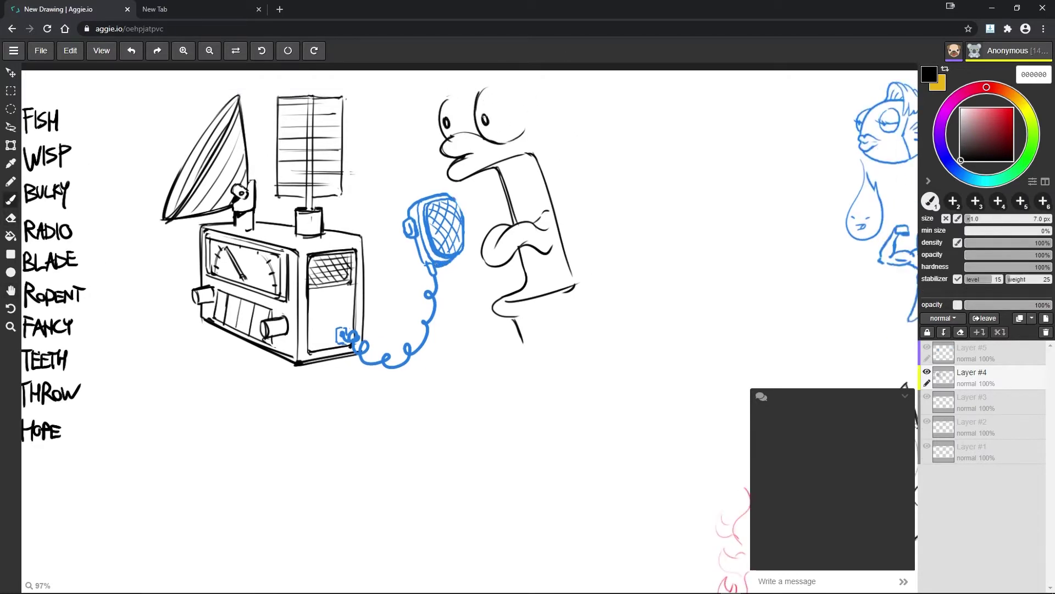
drag(503, 88, 521, 135)
drag(436, 99, 469, 78)
drag(476, 88, 517, 72)
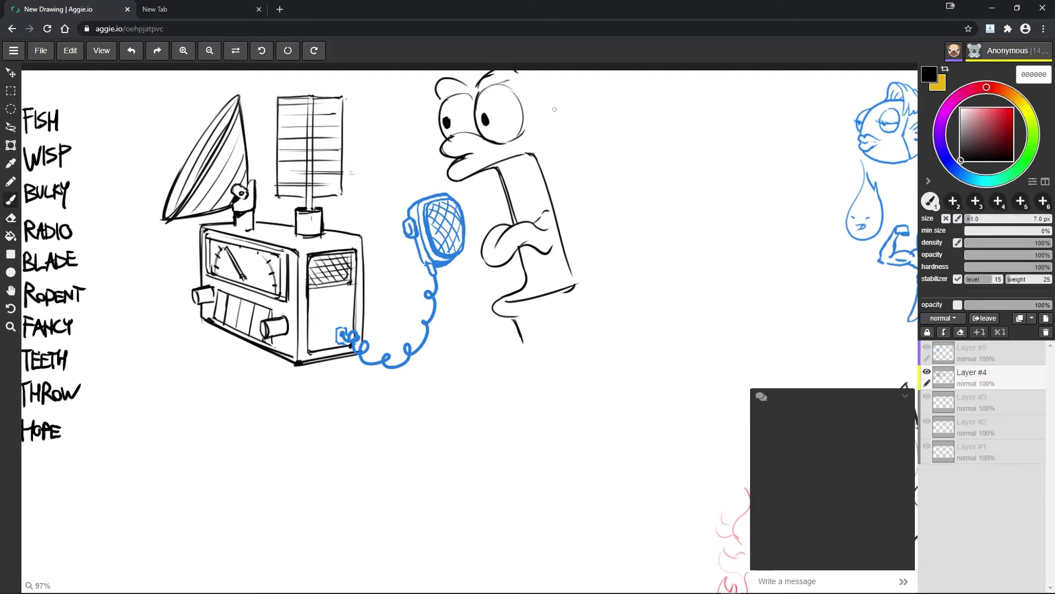
- Draw the man's ear and a long jawline running down from it around the chin
drag(556, 108, 576, 122)
mouse_move(574, 159)
mouse_down()
mouse_move(590, 319)
mouse_move(519, 343)
mouse_move(599, 308)
mouse_up()
drag(583, 87, 615, 193)
key(ctrl+z)
drag(560, 127, 560, 144)
key(ctrl+z)
drag(517, 82, 476, 86)
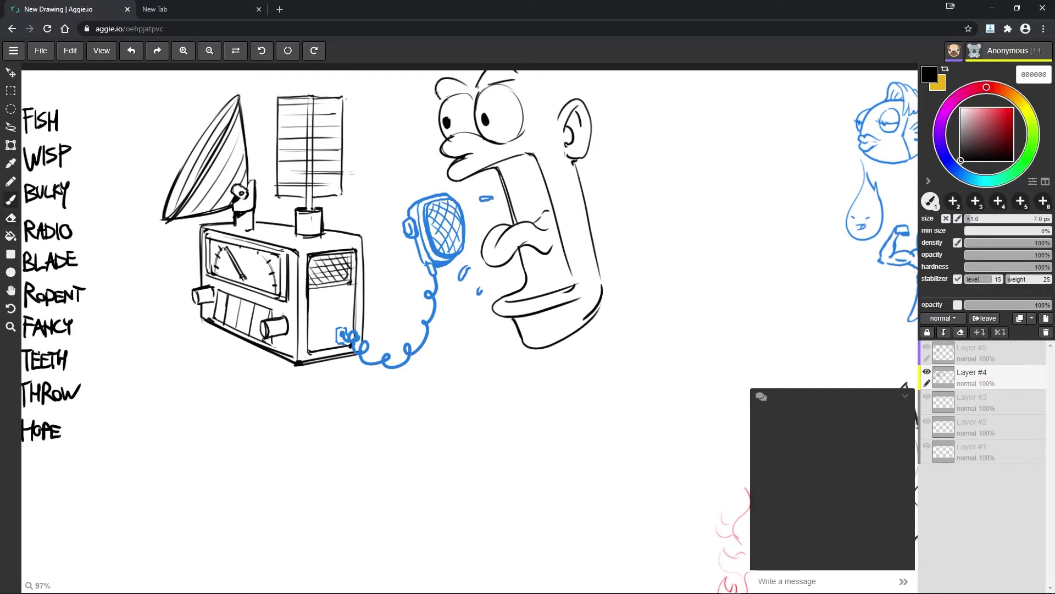
- Add upper and lower rows of teeth along the edges of the man's open mouth
mouse_move(470, 184)
mouse_down()
mouse_move(544, 161)
mouse_move(478, 186)
mouse_up()
mouse_move(507, 159)
mouse_down()
mouse_move(510, 176)
mouse_move(526, 170)
mouse_up()
drag(527, 165, 586, 150)
drag(549, 330, 546, 330)
key(b)
drag(555, 273, 626, 257)
mouse_move(561, 272)
mouse_down()
mouse_move(563, 283)
mouse_move(596, 278)
mouse_up()
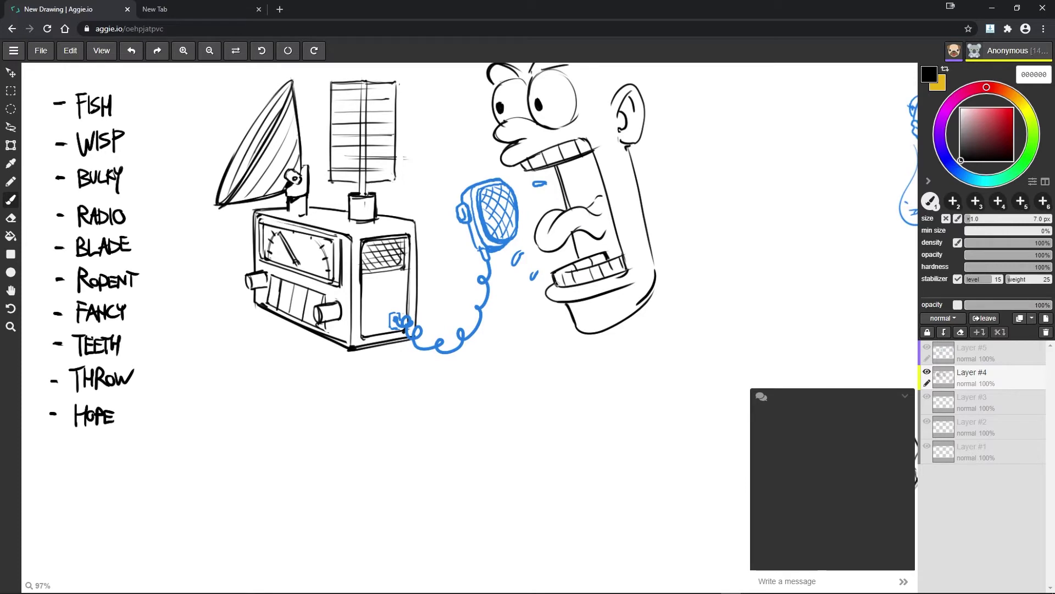
- Lasso the radio and screaming man, scale the selection down, and move it beside the red flame face at the canvas's lower edge
key(h)
drag(631, 218, 565, 195)
key(b)
scroll(565, 196, down, 2)
key(l)
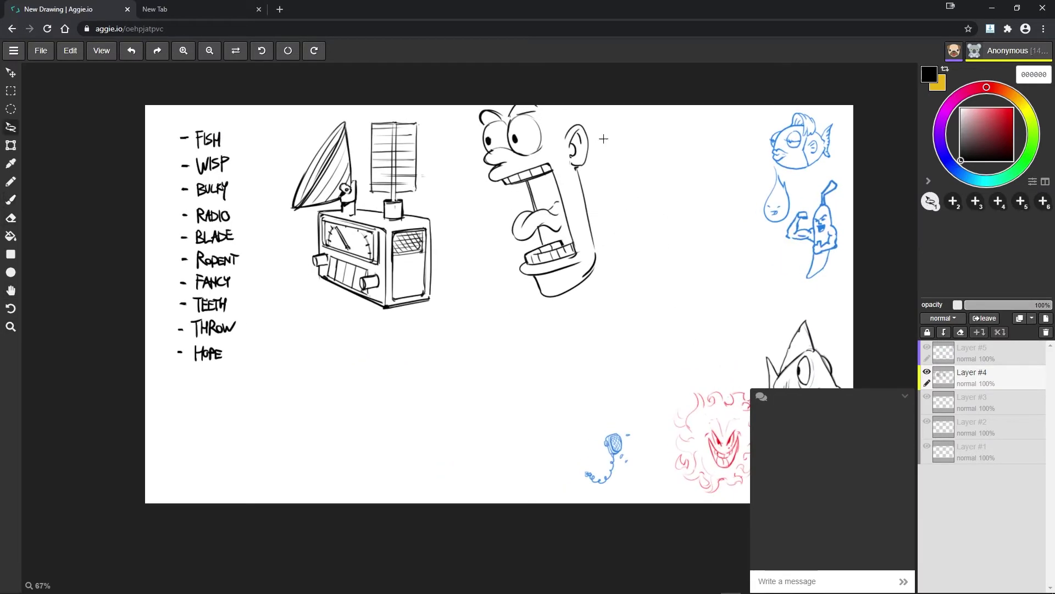
drag(418, 99, 451, 100)
key(ctrl+t)
click(66, 9)
click(11, 146)
mouse_move(597, 95)
mouse_down()
mouse_move(572, 182)
mouse_move(490, 263)
mouse_move(377, 338)
mouse_move(614, 406)
mouse_up()
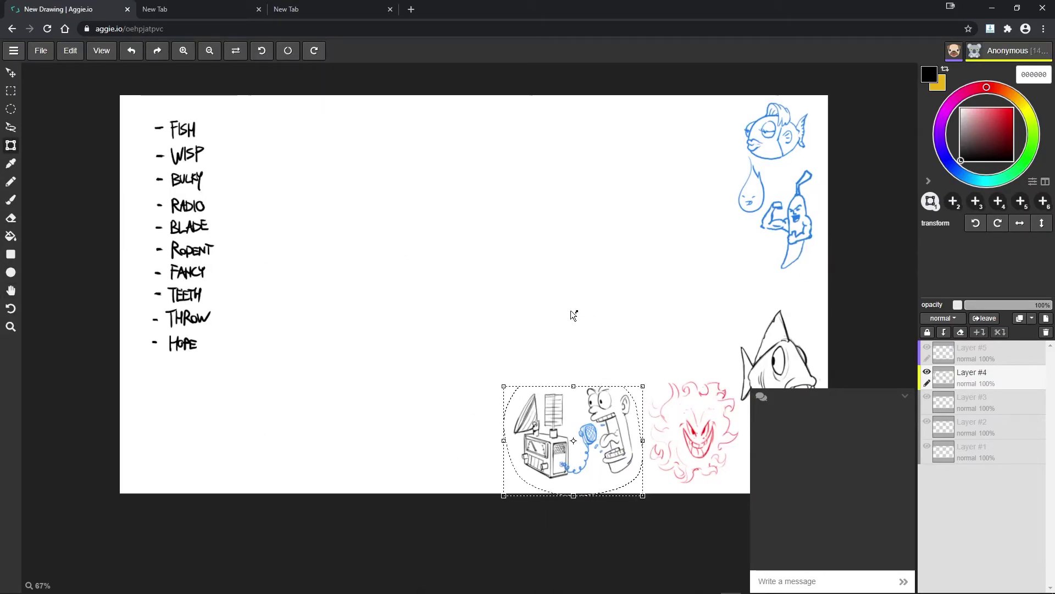
- Sketch a standing mouse in the empty area beside the prompt list, with a round-eared head, a body and outstretched arms
key(z)
click(484, 300)
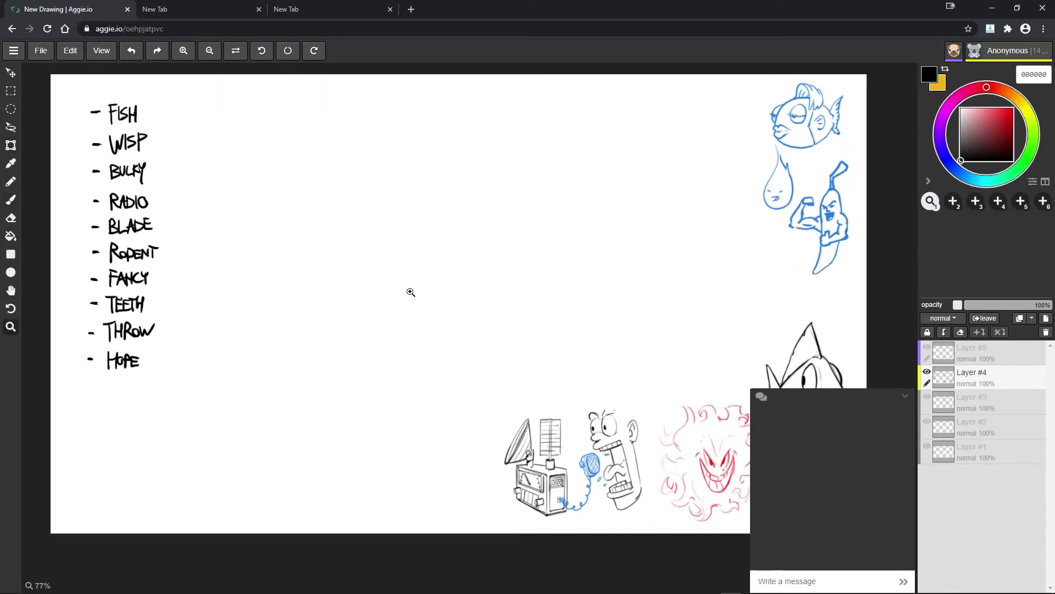
click(410, 292)
key(b)
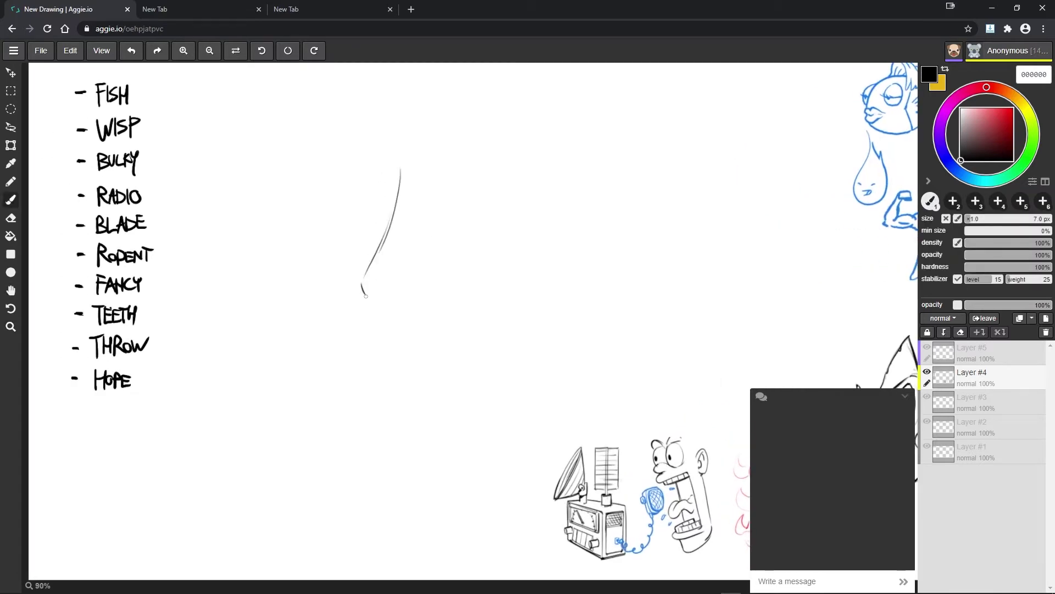
drag(392, 184, 421, 120)
drag(378, 189, 419, 226)
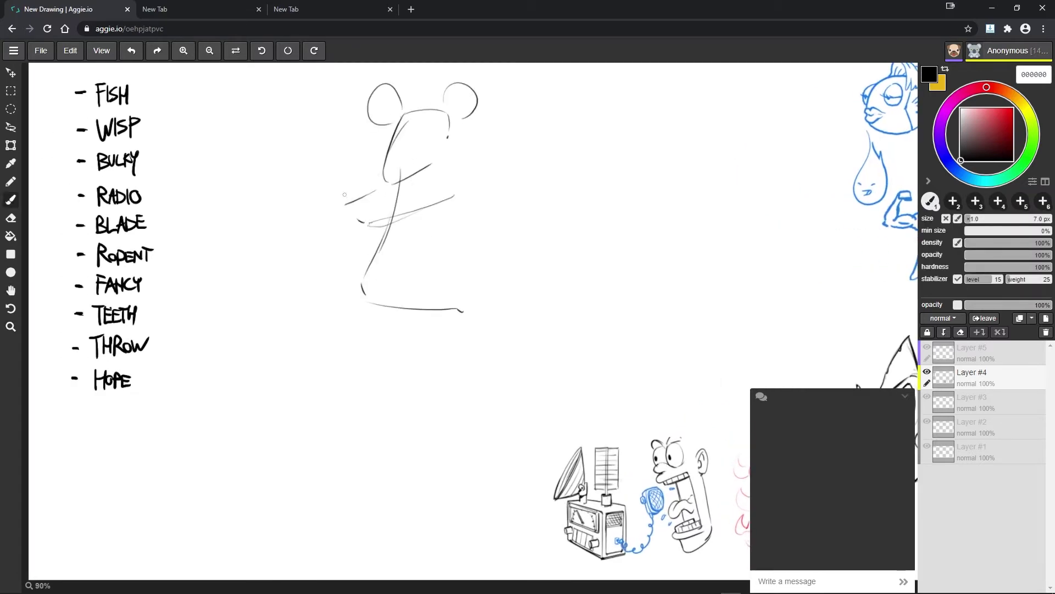
drag(316, 104, 366, 263)
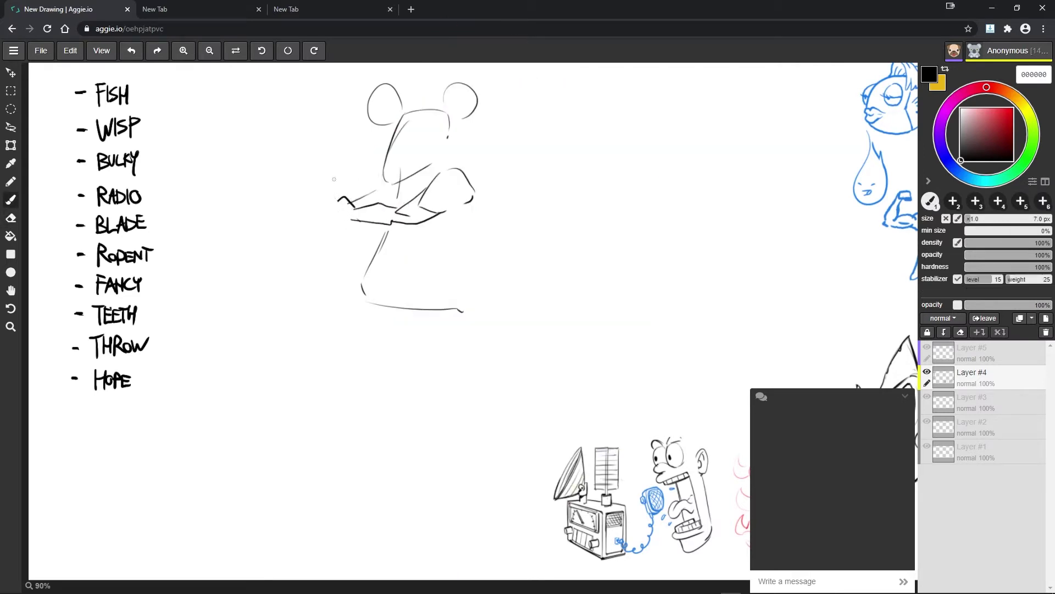
- Clean up the mouse's hands with the eraser and draw a long, straight sword held upright in them
key(e)
drag(319, 192, 354, 221)
key(b)
drag(301, 80, 341, 246)
- Erase parts of the mouse's head and redraw its crown, cheek and jaw, adding a notch to the far ear
key(e)
drag(398, 134, 388, 176)
key(b)
mouse_move(407, 114)
mouse_down()
mouse_move(386, 181)
mouse_move(477, 82)
mouse_up()
drag(451, 131, 479, 81)
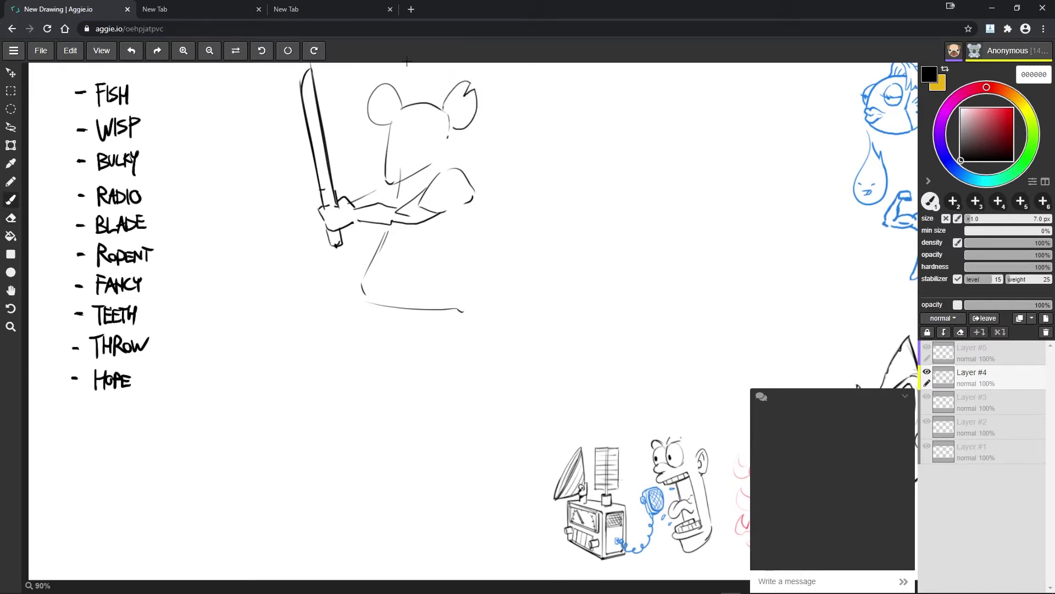
key(e)
mouse_move(434, 164)
mouse_down()
mouse_move(395, 182)
mouse_move(440, 153)
mouse_up()
key(b)
drag(399, 183, 442, 155)
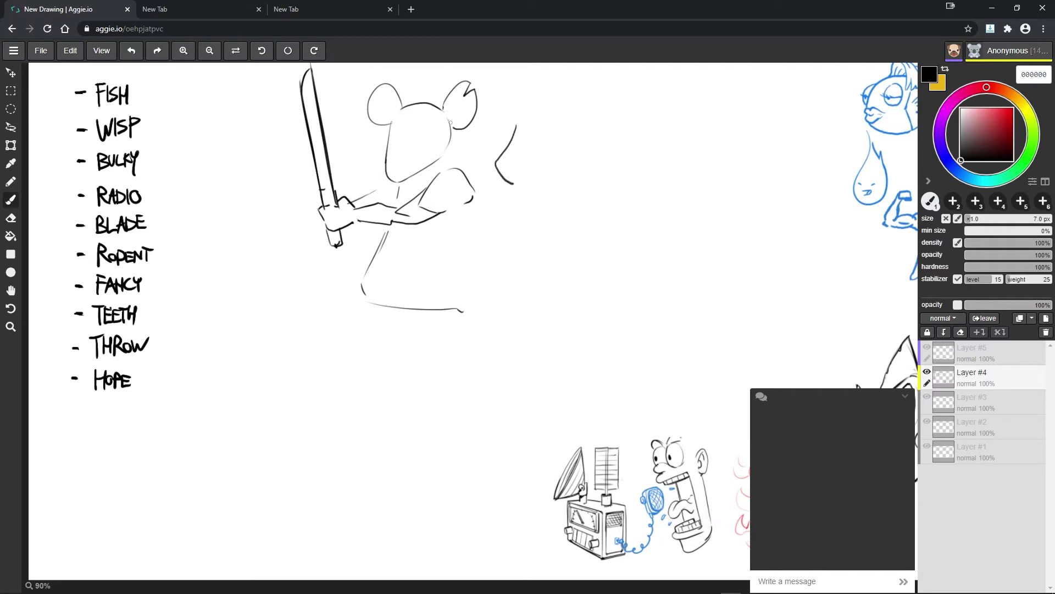
- Sketch a second rodent's long-snouted head beside the mouse, and add the mouse's back, feet and a ledge beneath them
drag(607, 193, 515, 180)
mouse_move(515, 184)
mouse_down()
mouse_move(567, 199)
mouse_move(590, 192)
mouse_up()
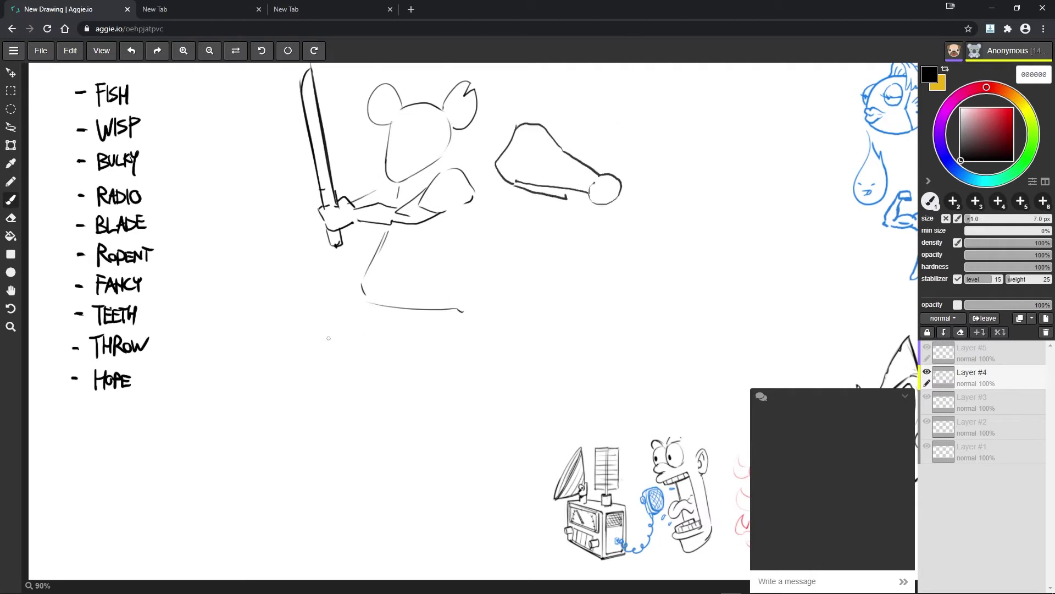
drag(307, 341, 315, 423)
drag(517, 140, 539, 144)
drag(319, 338, 414, 332)
drag(554, 138, 564, 148)
drag(361, 296, 344, 318)
drag(532, 122, 552, 117)
drag(458, 313, 475, 327)
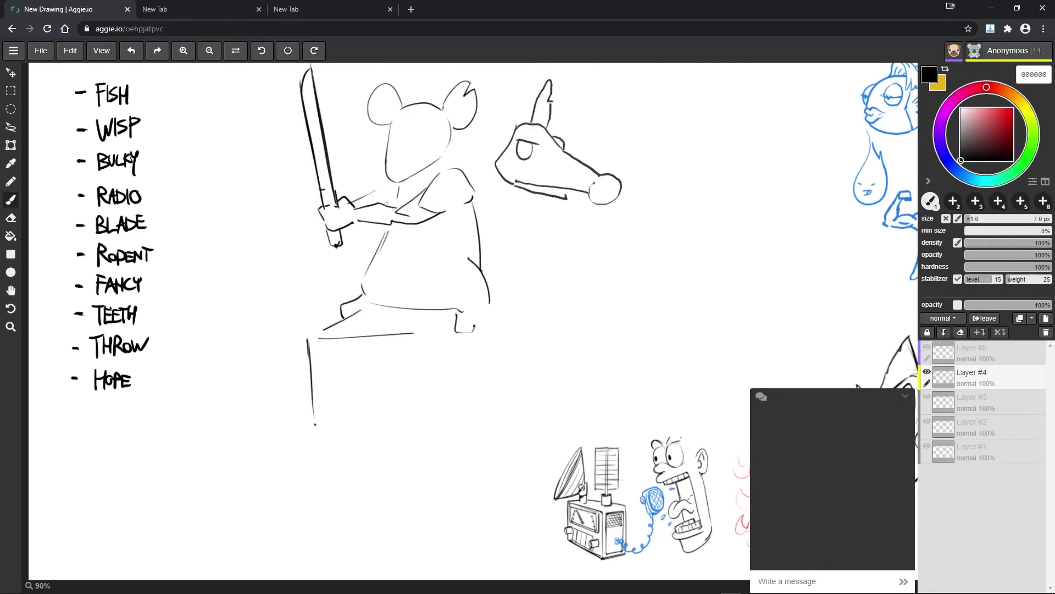
- Give the second rodent a large round ear, curve the mouse's belly, and redraw the mouse's head as a rounder shape
key(ctrl+z)
drag(521, 122, 504, 149)
drag(383, 230, 360, 280)
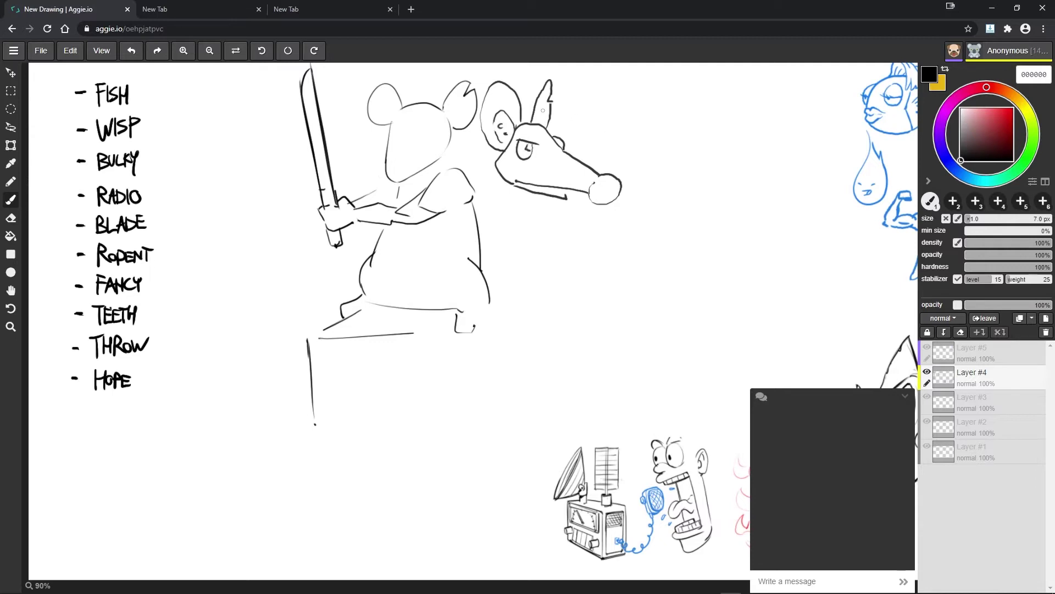
key(ctrl+z)
key(ctrl+z)
drag(393, 147, 448, 134)
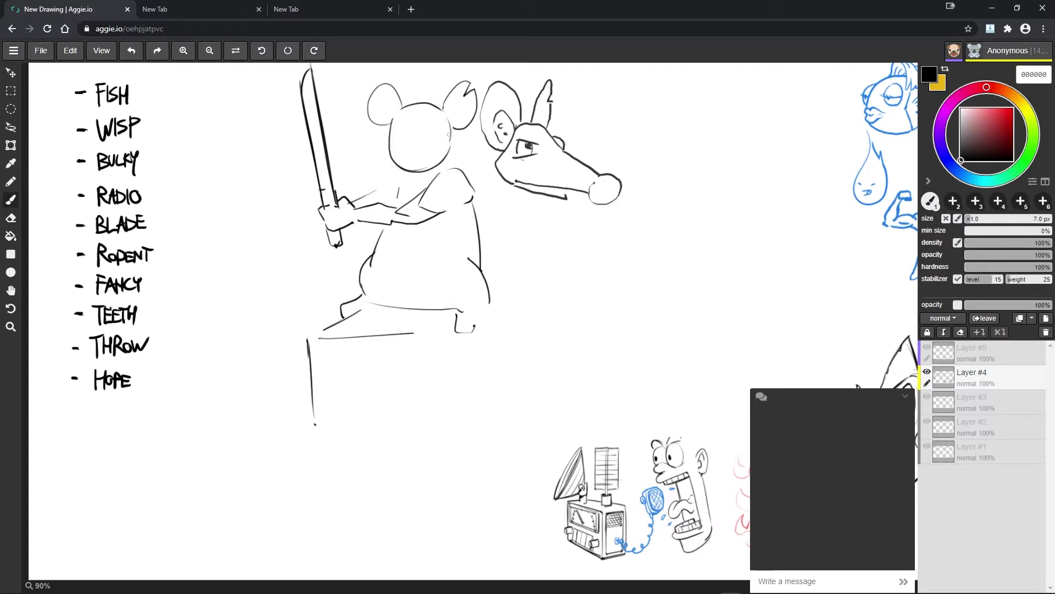
- Draw the mouse's second arm reaching to the sword, and give its face a nose, front teeth and scowling eyes
key(ctrl+z)
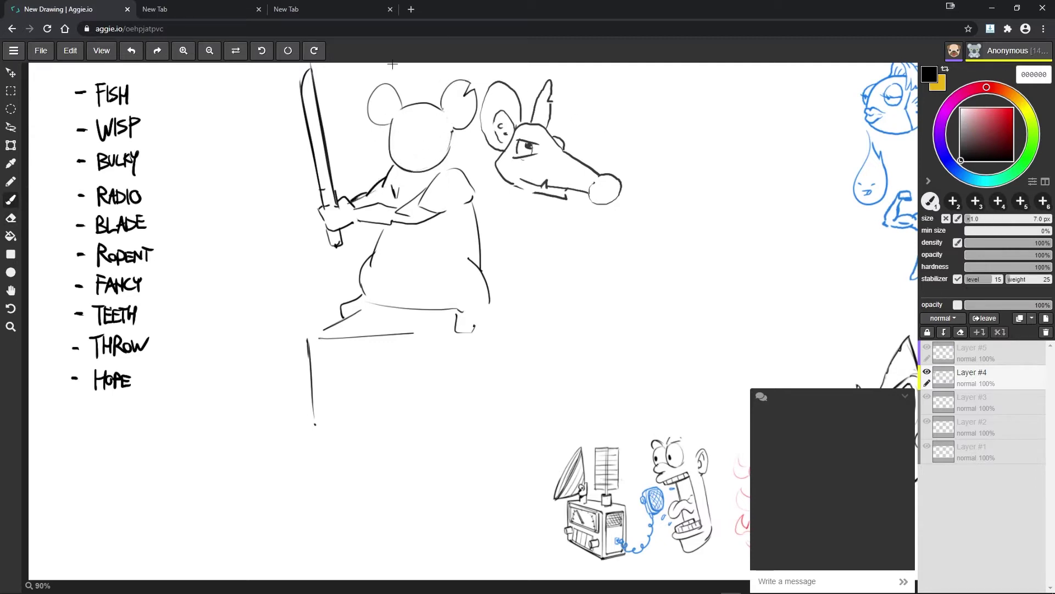
key(ctrl+y)
key(ctrl+y)
key(ctrl+y)
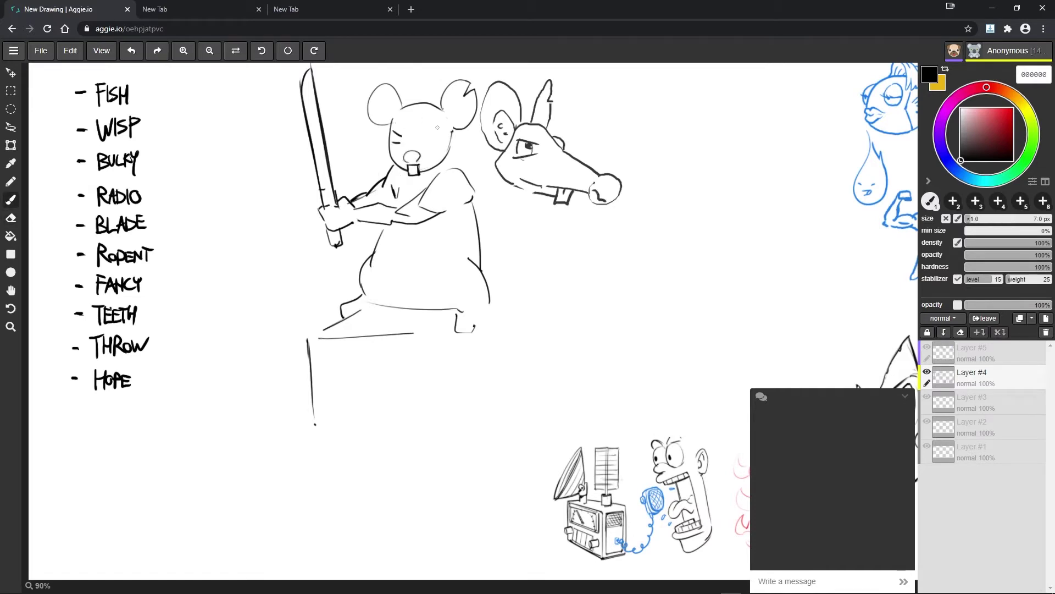
key(ctrl+y)
key(ctrl+y)
key(ctrl+y)
- Erase the lower part of the mouse's front teeth and tidy the area under its nose
key(e)
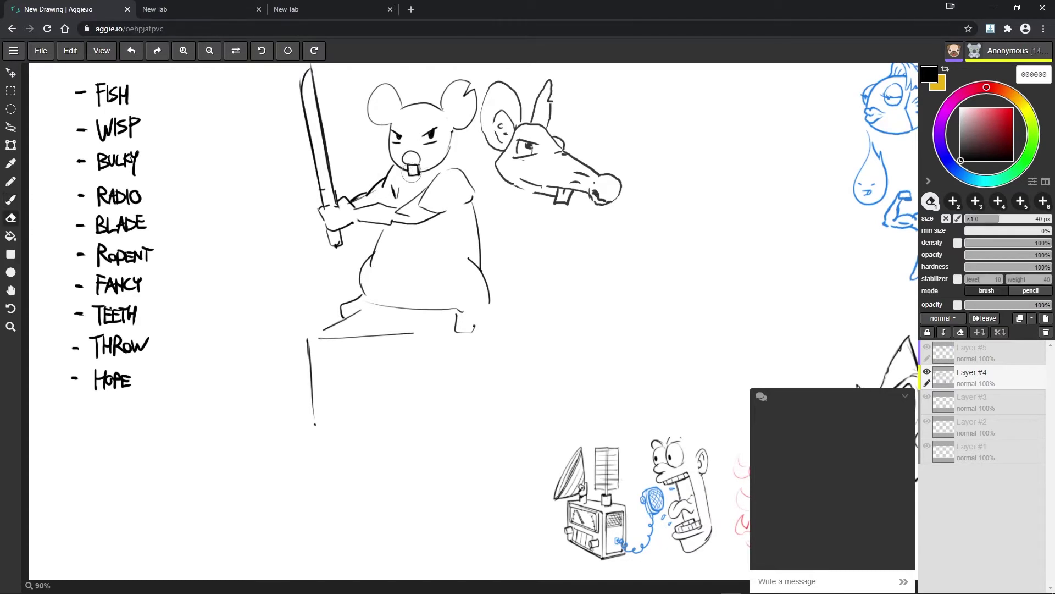
key(b)
key(ctrl+y)
key(ctrl+y)
key(ctrl+y)
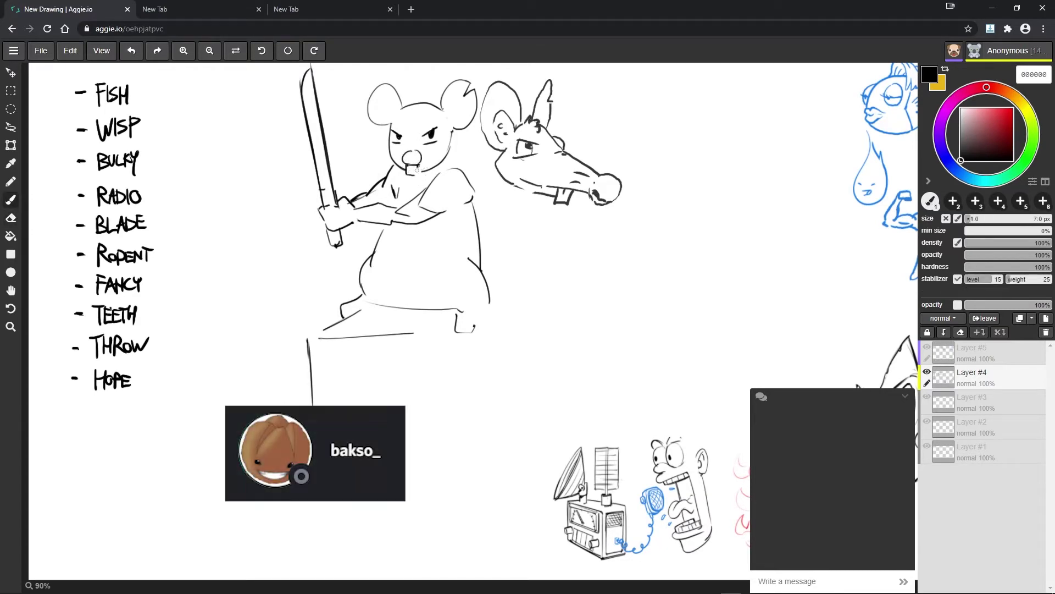
- Refine the mouse's ears, tooth and robe shoulders, and add a cross pendant on its chest
key(e)
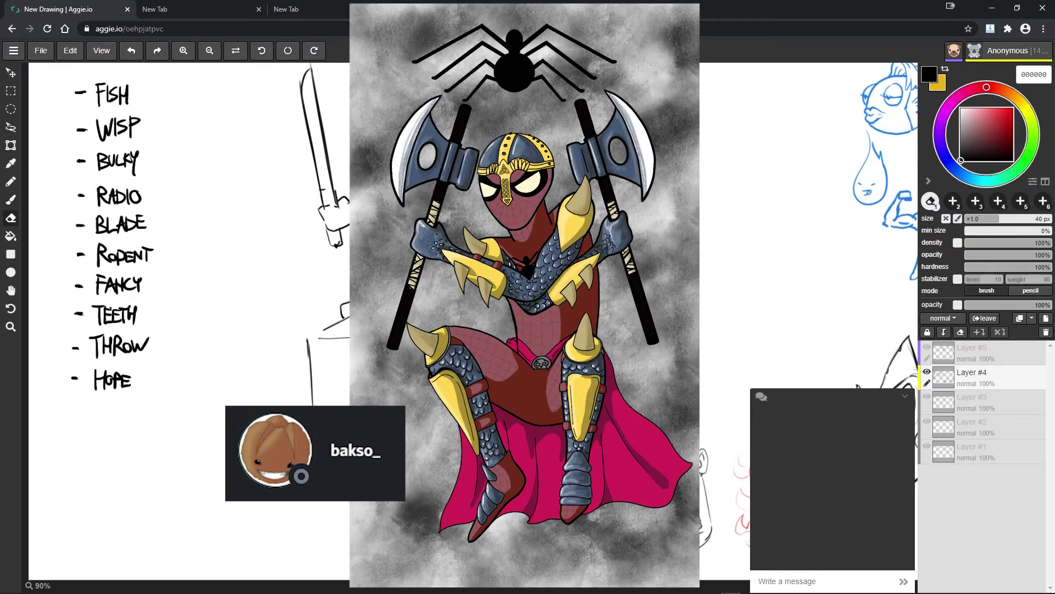
key(b)
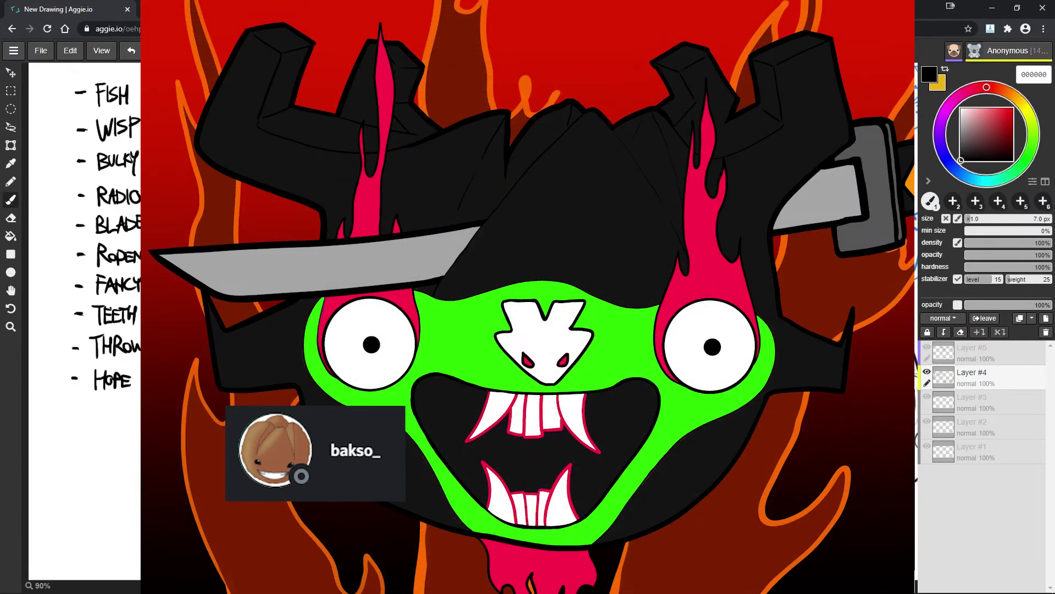
scroll(82, 329, up, 2)
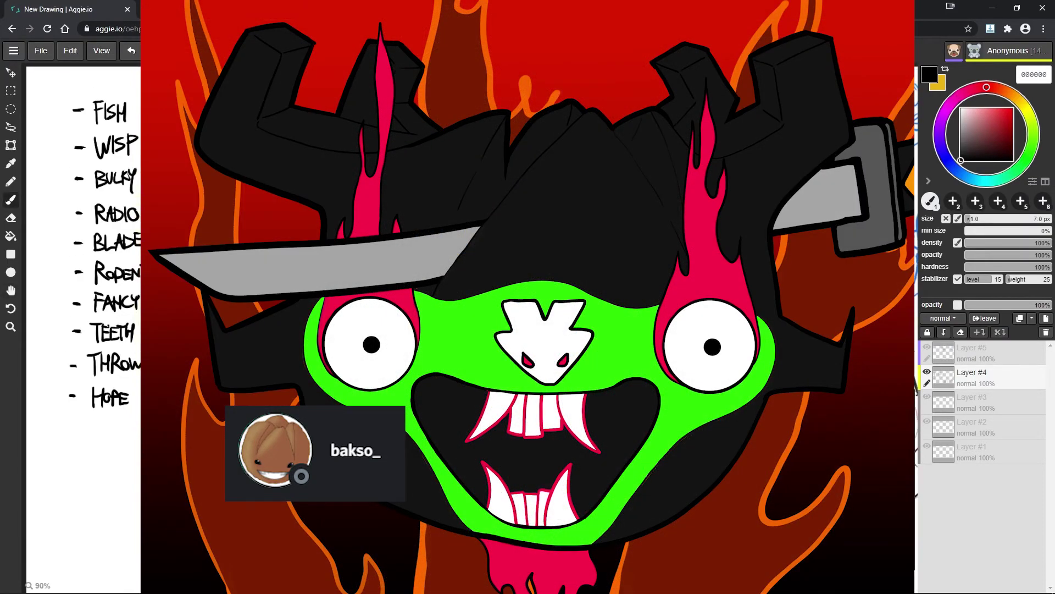
key(l)
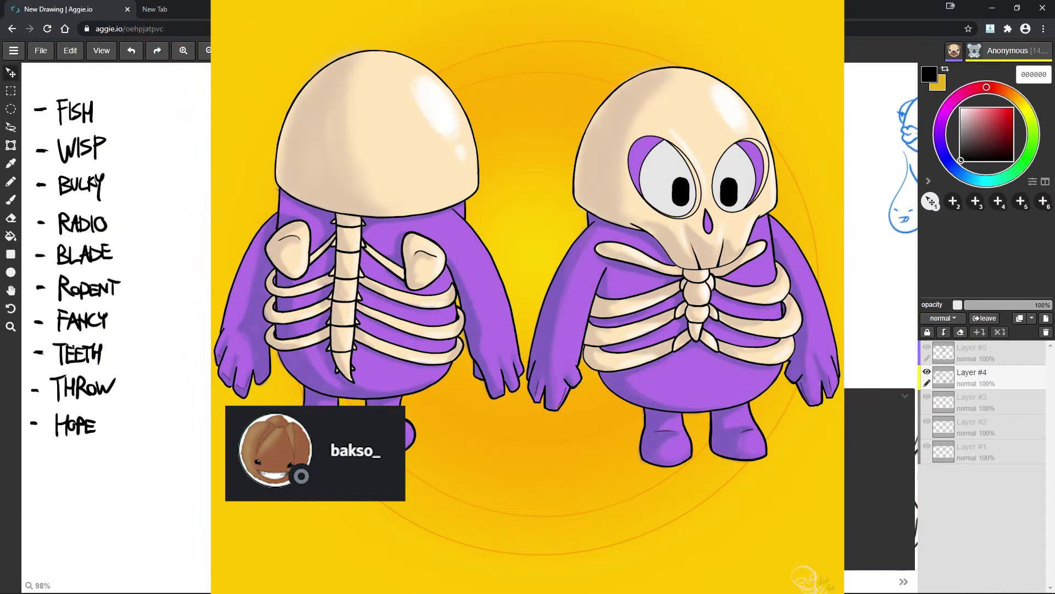
key(e)
key(b)
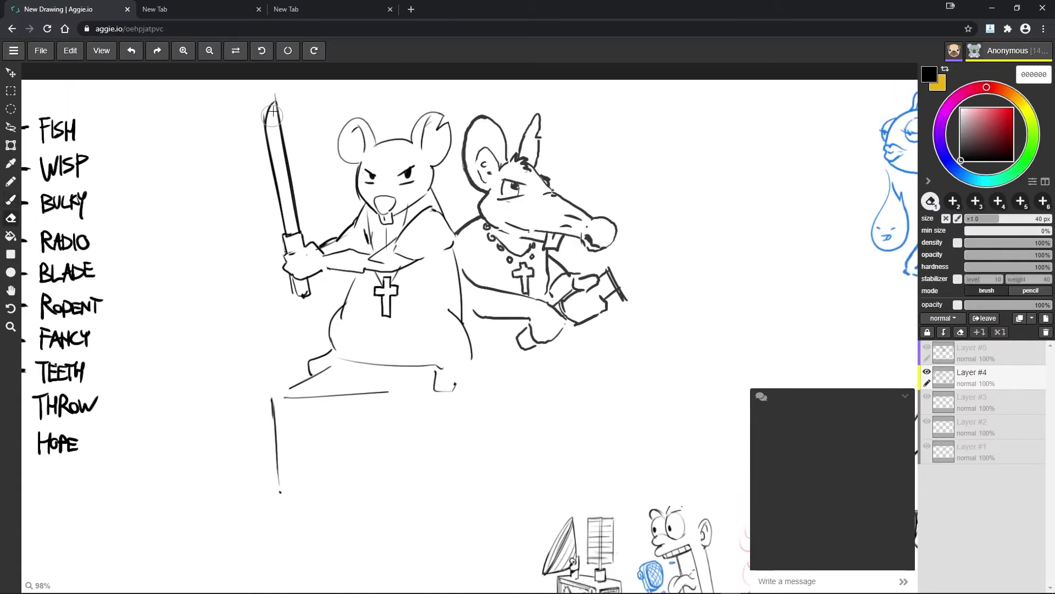
- Erase the mouse's straight sword blade and replace it with a wide, curved scimitar blade
mouse_move(285, 245)
mouse_down()
mouse_move(283, 92)
mouse_move(310, 238)
mouse_up()
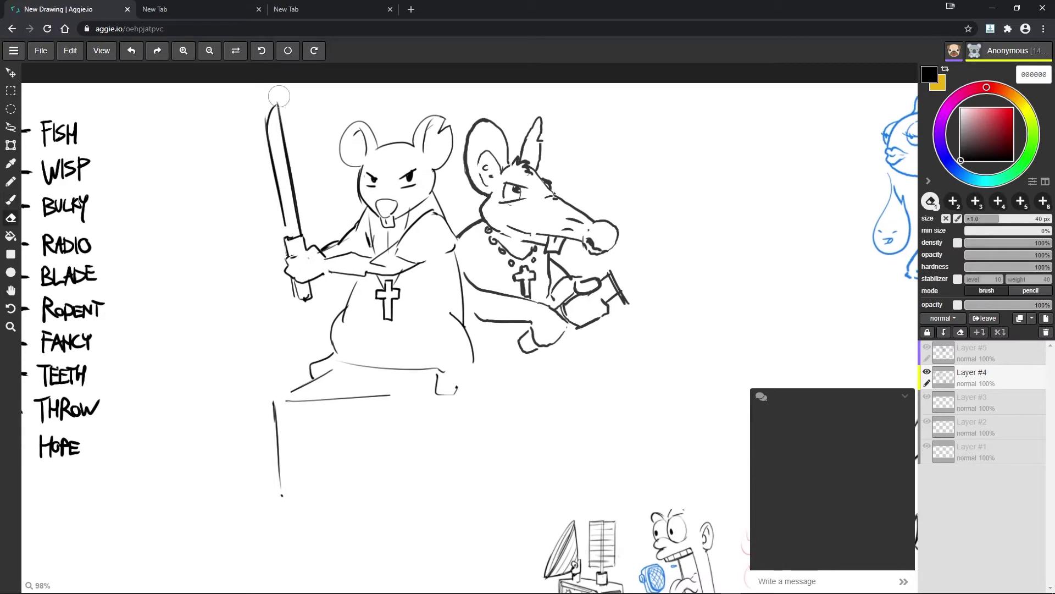
key(ctrl+z)
mouse_move(287, 235)
mouse_down()
mouse_move(316, 103)
mouse_move(285, 140)
mouse_up()
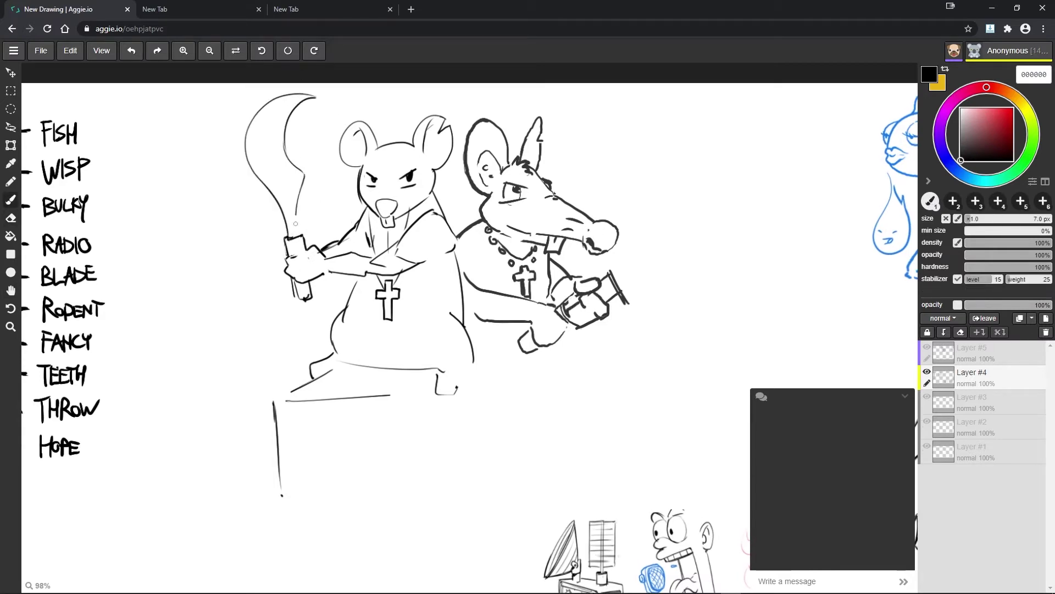
drag(285, 98, 267, 167)
- Lasso the curved blade, copy it, and paste a duplicate to the right of the second rodent
key(l)
mouse_move(250, 265)
mouse_down()
mouse_move(182, 176)
mouse_move(270, 254)
mouse_up()
key(ctrl+c)
key(ctrl+v)
click(186, 87)
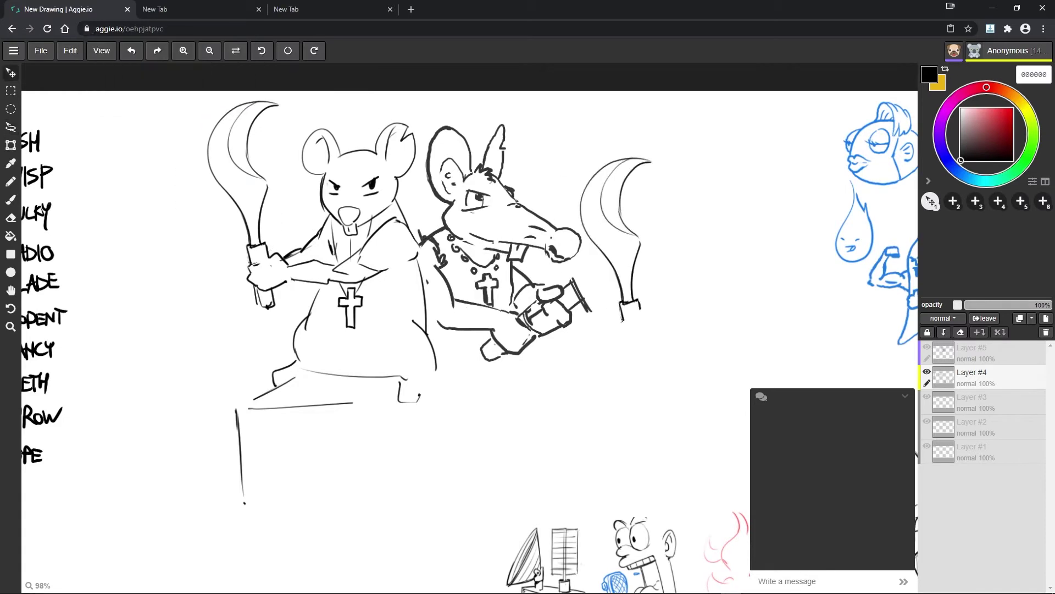
- Rotate and enlarge the duplicated blade, and fit its base to the second rodent's sword grip
click(11, 145)
drag(654, 236, 603, 196)
drag(648, 90, 820, 220)
drag(662, 252, 723, 285)
key(l)
mouse_move(651, 377)
mouse_down()
mouse_move(643, 236)
mouse_move(651, 357)
mouse_up()
key(v)
drag(768, 281, 702, 256)
- Redraw the mouse's muzzle and add whiskers on both sides of its face
key(b)
drag(389, 194, 439, 186)
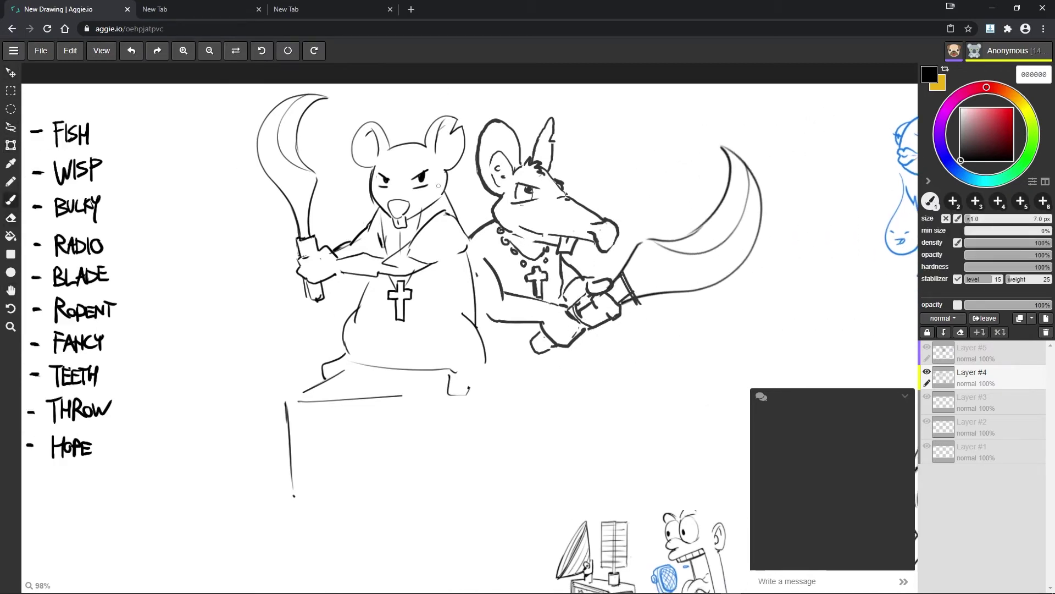
drag(366, 192, 344, 187)
drag(367, 199, 346, 198)
drag(432, 191, 467, 185)
mouse_move(435, 200)
mouse_down()
mouse_move(463, 200)
mouse_move(455, 218)
mouse_up()
drag(370, 206, 351, 208)
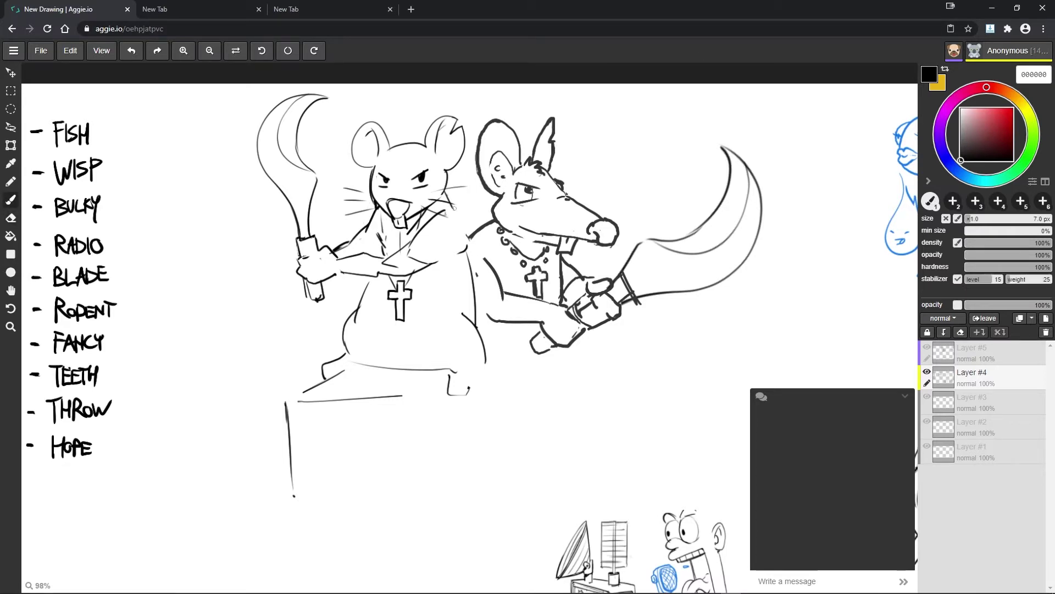
- Clean up the mouse's arm and belly outline, redraw its front foot, and curve in the second rodent's lower body
drag(415, 238, 385, 258)
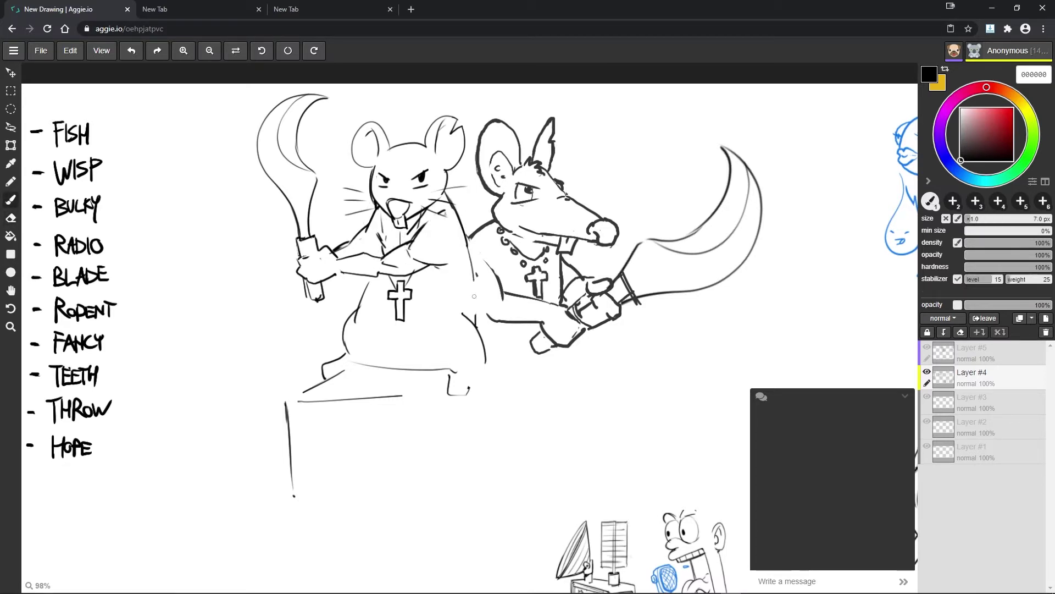
mouse_move(470, 281)
mouse_down()
mouse_move(476, 318)
mouse_move(501, 319)
mouse_up()
key(e)
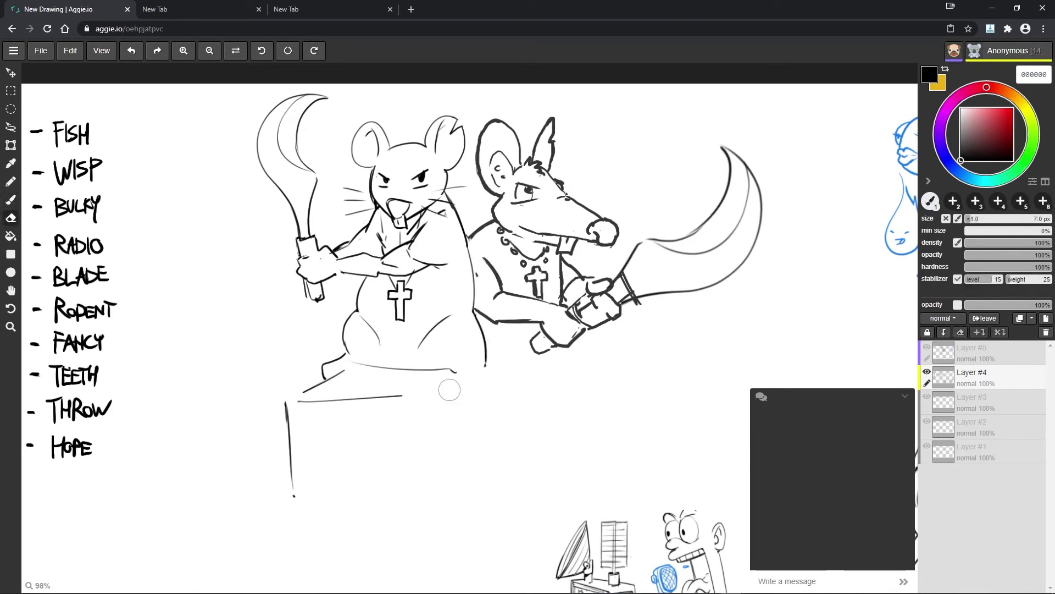
key(b)
mouse_move(456, 374)
mouse_down()
mouse_move(467, 411)
mouse_move(476, 404)
mouse_up()
drag(563, 349, 489, 388)
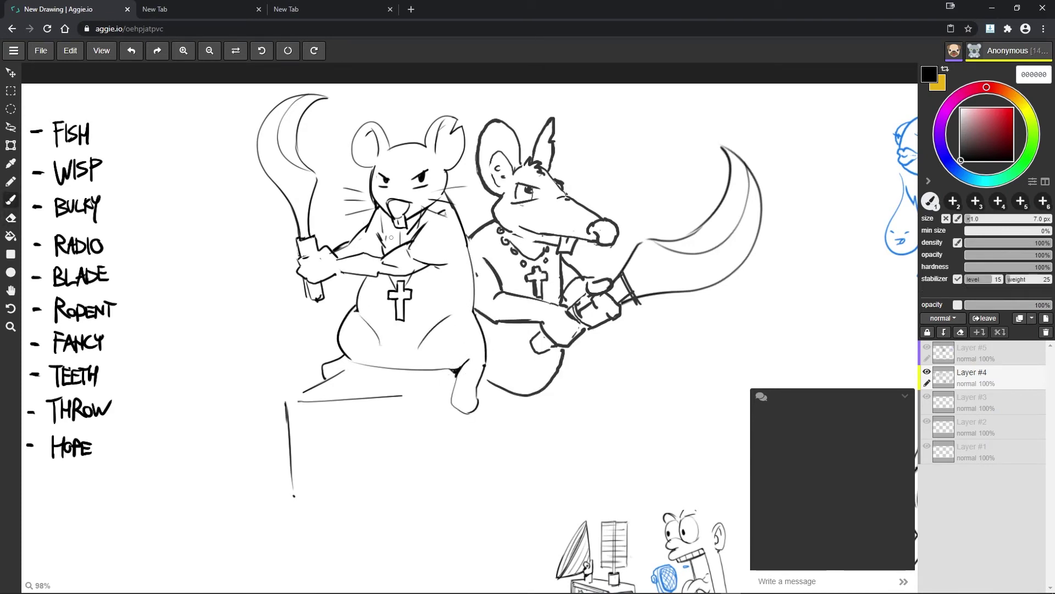
- Draw the second rodent's legs with clawed feet, and ink the mouse's far foot, belly underside and toes
drag(526, 347, 508, 451)
drag(494, 360, 514, 393)
drag(509, 437, 576, 440)
drag(316, 382, 369, 365)
key(e)
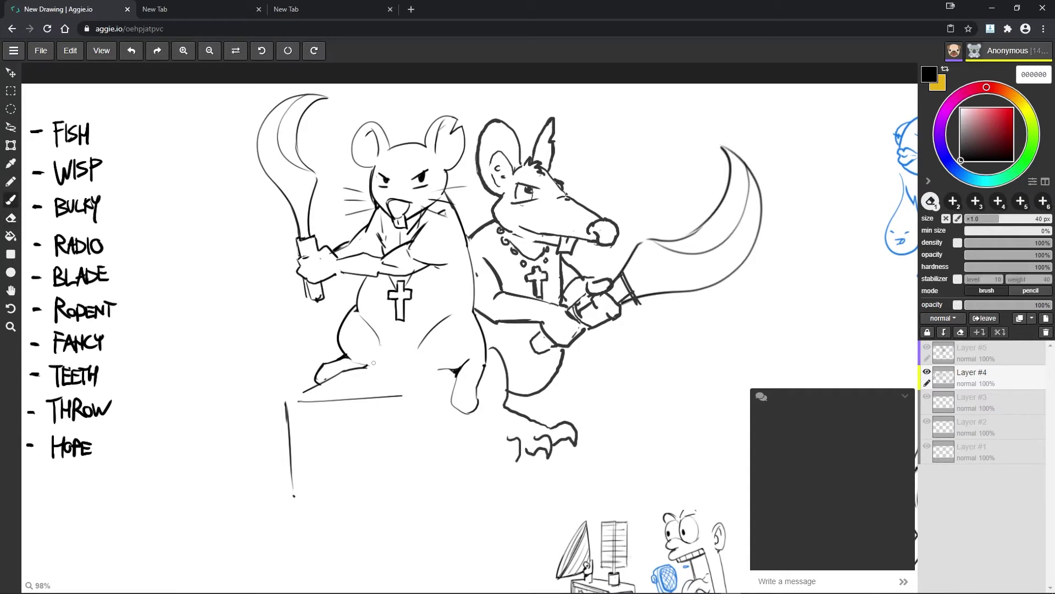
key(b)
drag(483, 410, 516, 459)
drag(341, 329, 454, 373)
mouse_move(577, 385)
mouse_down()
mouse_move(660, 410)
mouse_move(542, 412)
mouse_up()
drag(459, 316, 423, 360)
key(e)
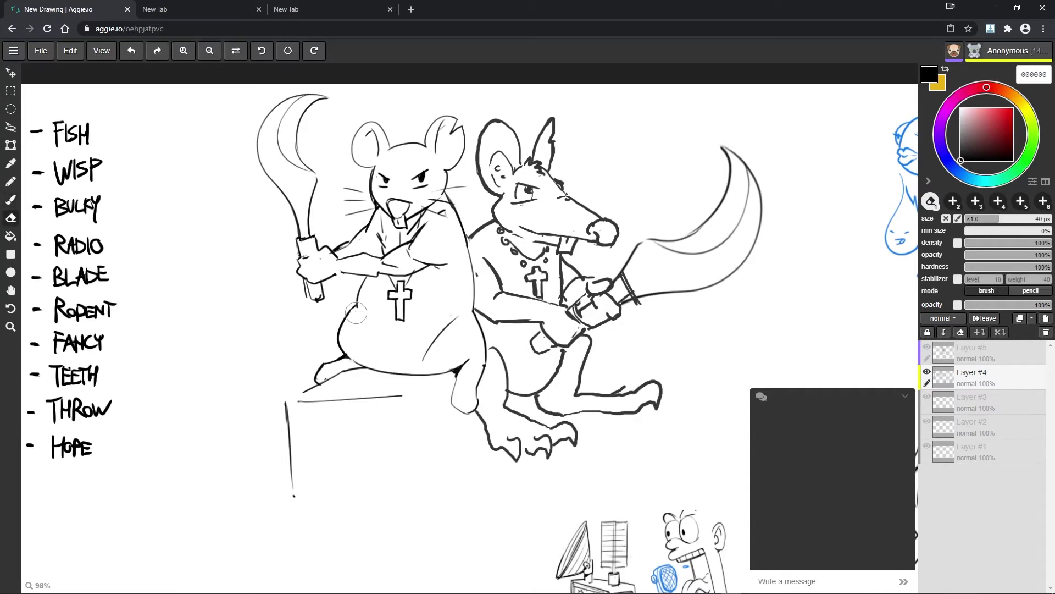
- Undo the second rodent's clawed legs
key(b)
scroll(379, 311, down, 1)
key(ctrl+z)
key(ctrl+z)
key(ctrl+z)
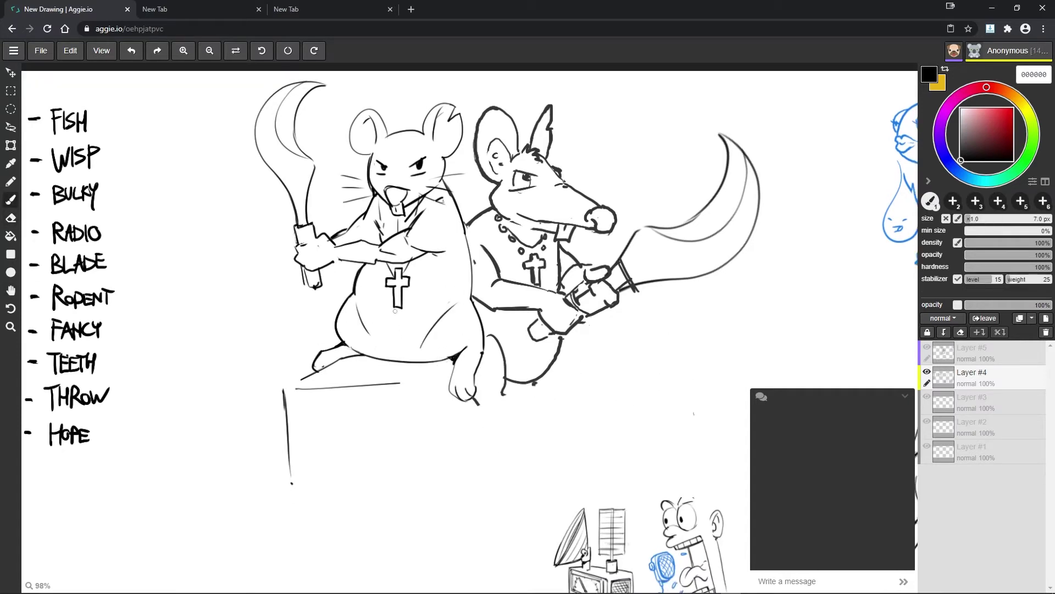
- Draw water ripples around the second rodent's waist, and add fold and muscle lines to the mouse's torso
drag(385, 308, 429, 337)
drag(434, 296, 426, 304)
mouse_move(480, 374)
mouse_down()
mouse_move(607, 350)
mouse_move(605, 385)
mouse_up()
drag(573, 341, 698, 373)
drag(501, 396, 569, 396)
drag(460, 211, 463, 268)
key(e)
key(b)
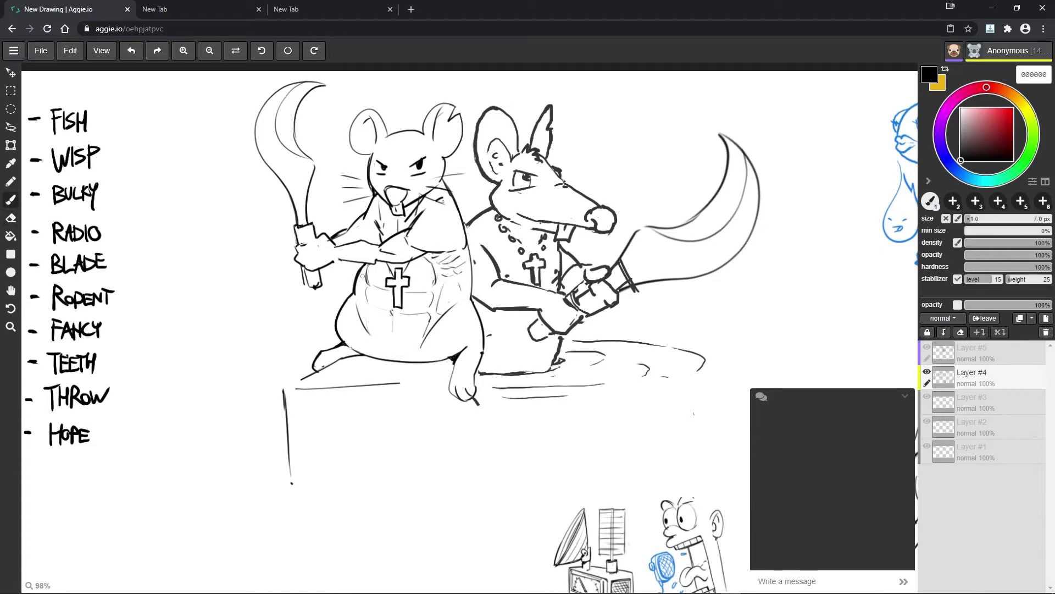
- Sketch round holes in the block beneath the mouse, and remove the block's lower part
drag(443, 278, 427, 332)
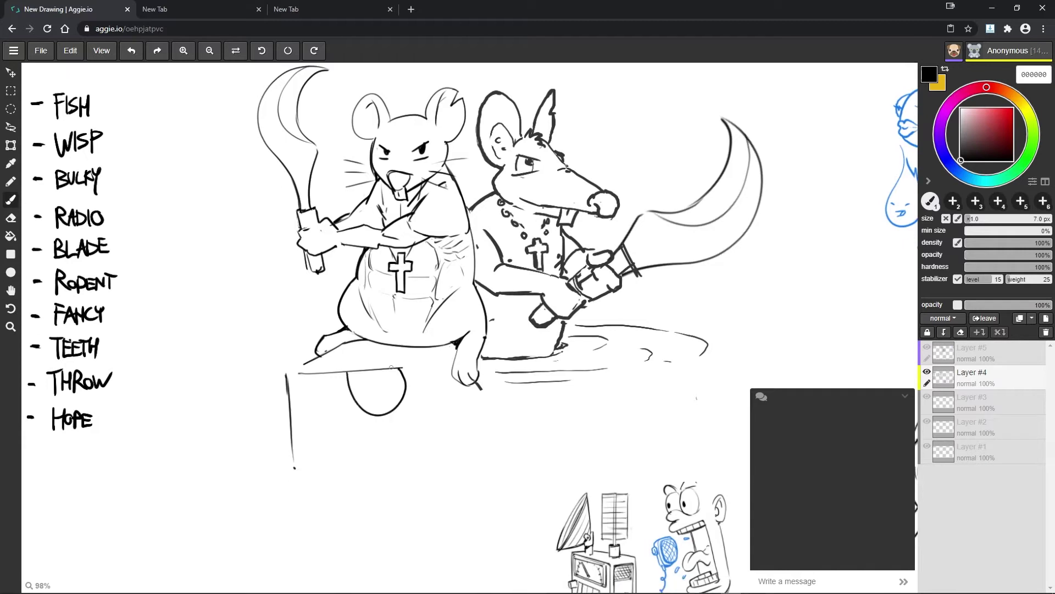
scroll(328, 352, down, 1)
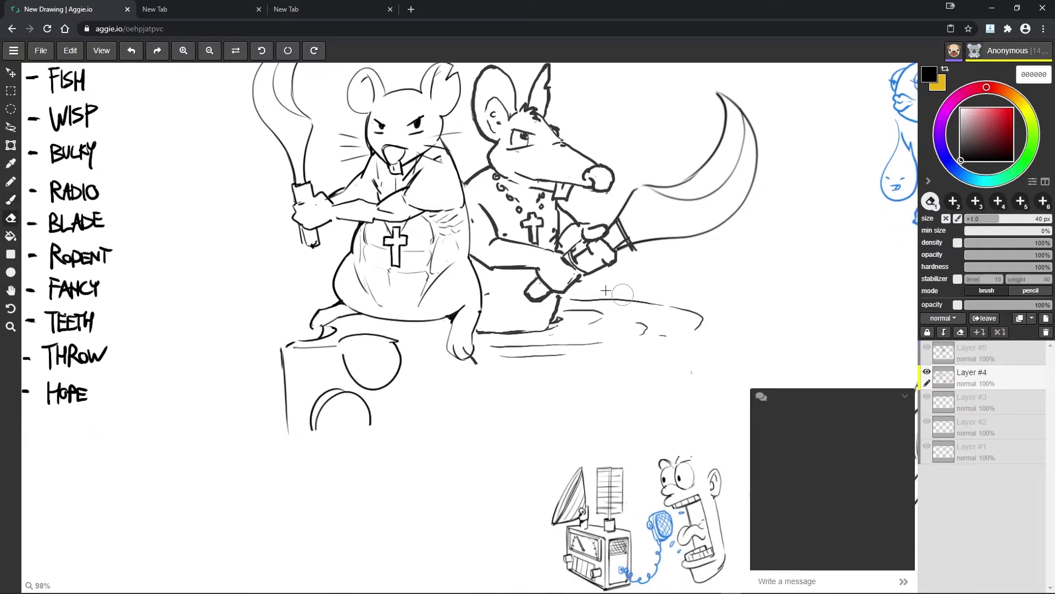
key(ctrl+z)
- Take over Layer #5 as a working layer and return to drawing on Layer #4
click(971, 348)
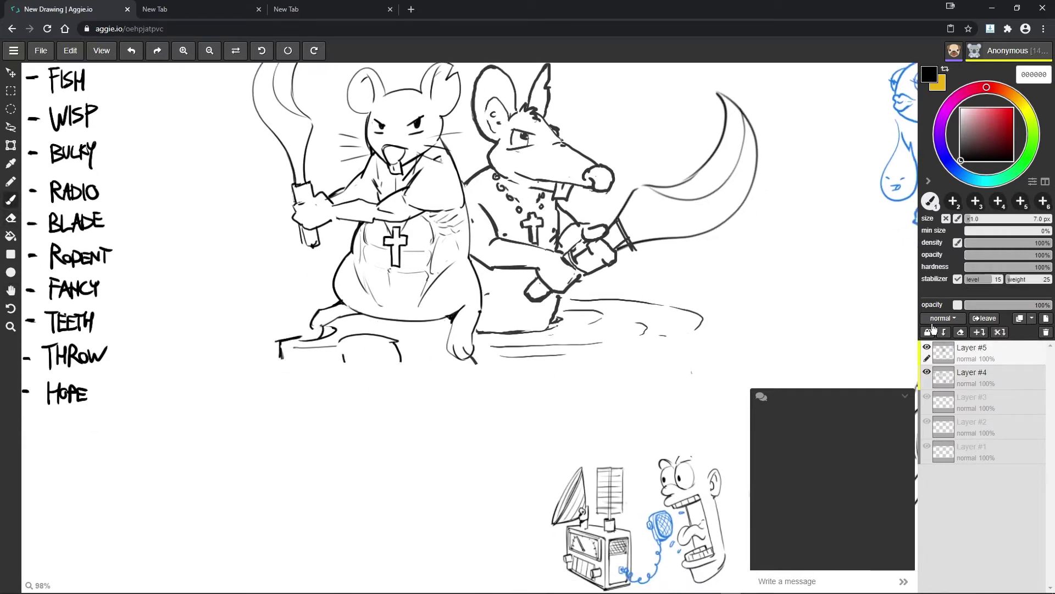
drag(930, 366, 931, 347)
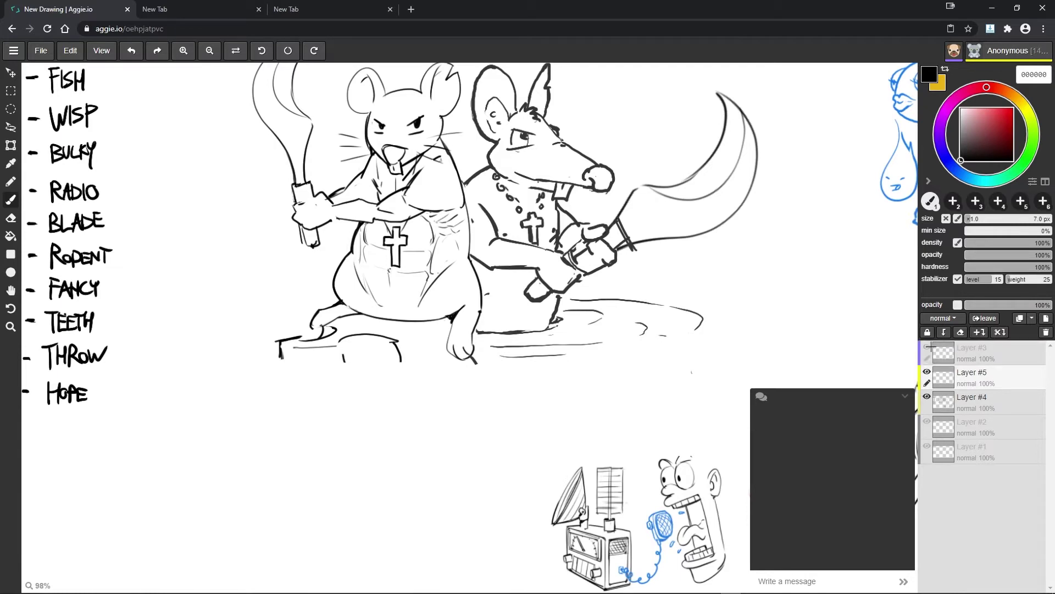
click(983, 402)
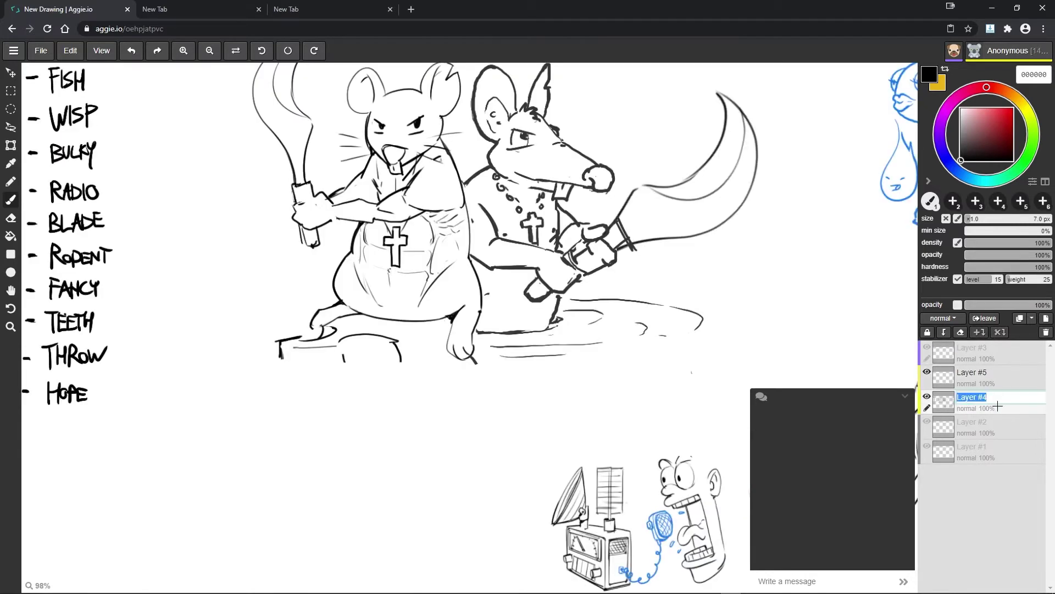
- Redraw the block under the mouse as a half-submerged float with a round hole, splashes and water ripples
mouse_move(371, 315)
mouse_down()
mouse_move(313, 352)
mouse_move(404, 354)
mouse_up()
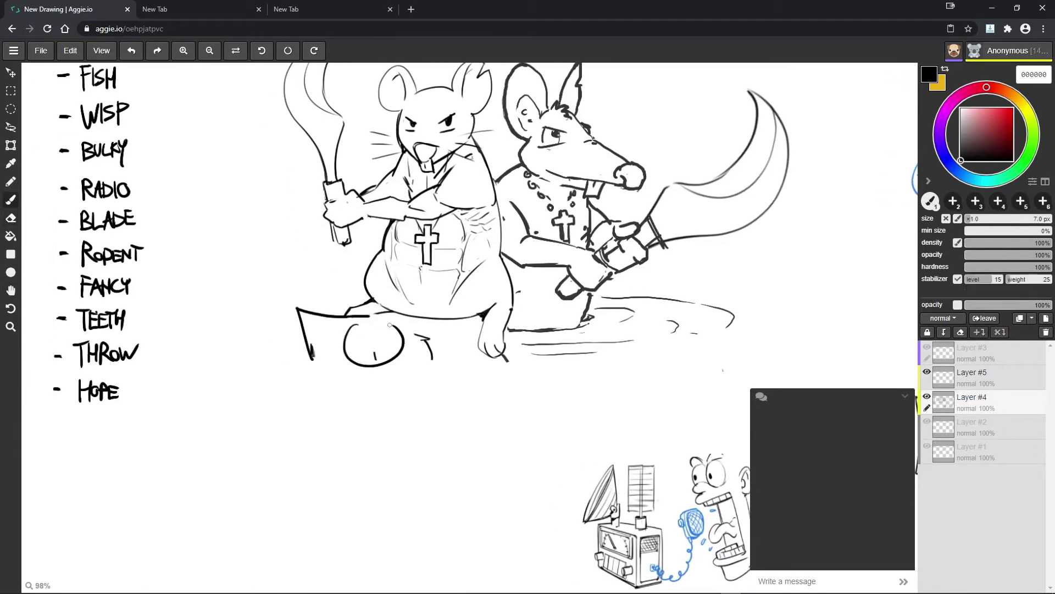
drag(305, 349, 270, 354)
mouse_move(292, 318)
mouse_down()
mouse_move(252, 345)
mouse_move(505, 366)
mouse_move(565, 346)
mouse_up()
drag(283, 367, 562, 388)
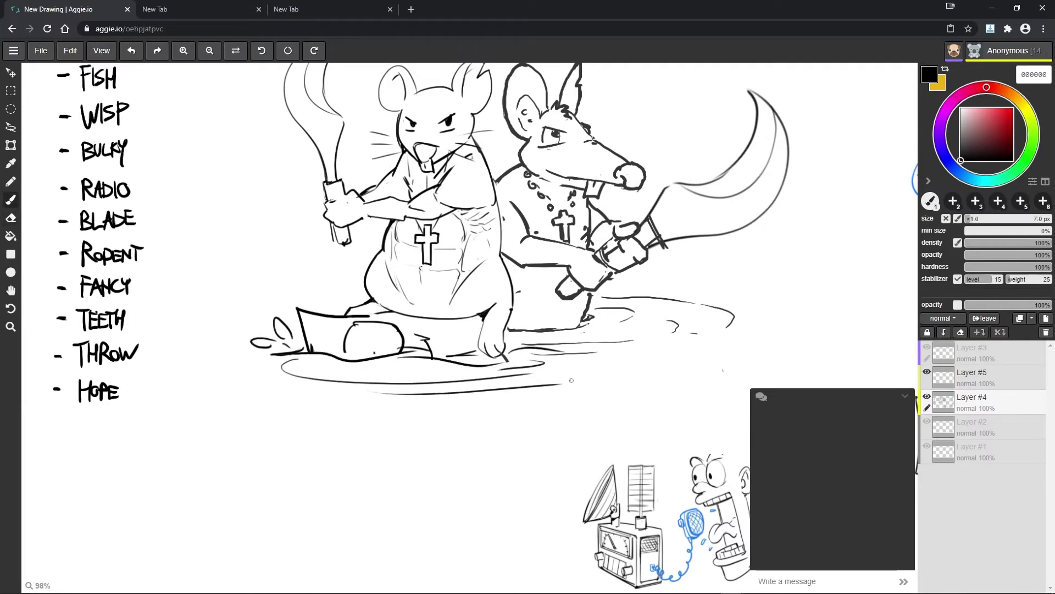
- Lasso the two-rodent drawing, shrink it to roughly half size, and place it beside the blue sketches
drag(698, 224, 631, 291)
scroll(638, 297, down, 5)
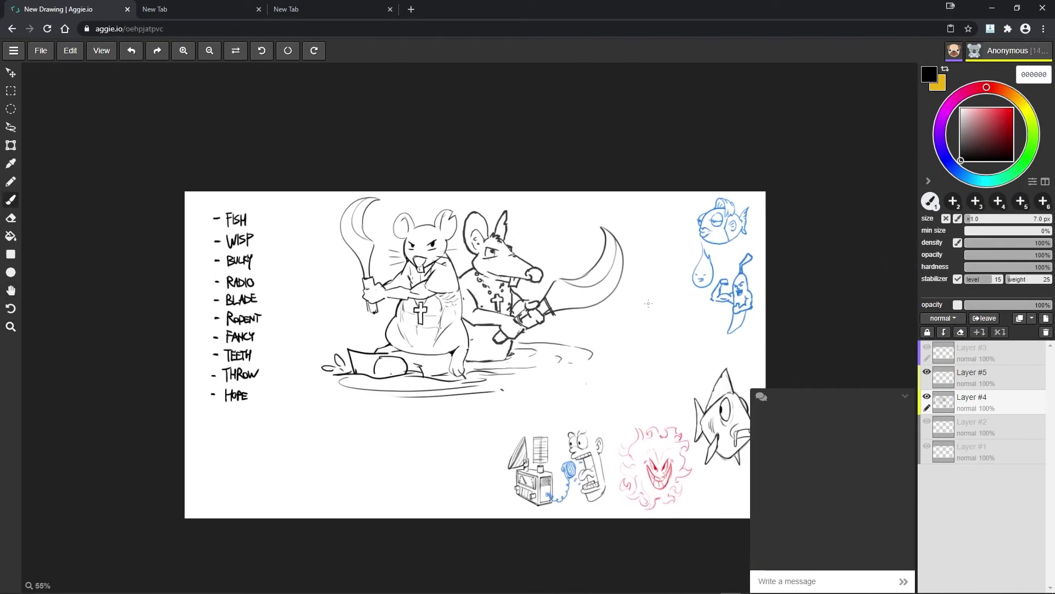
key(l)
mouse_move(329, 181)
mouse_down()
mouse_move(632, 329)
mouse_move(583, 190)
mouse_up()
key(ctrl+t)
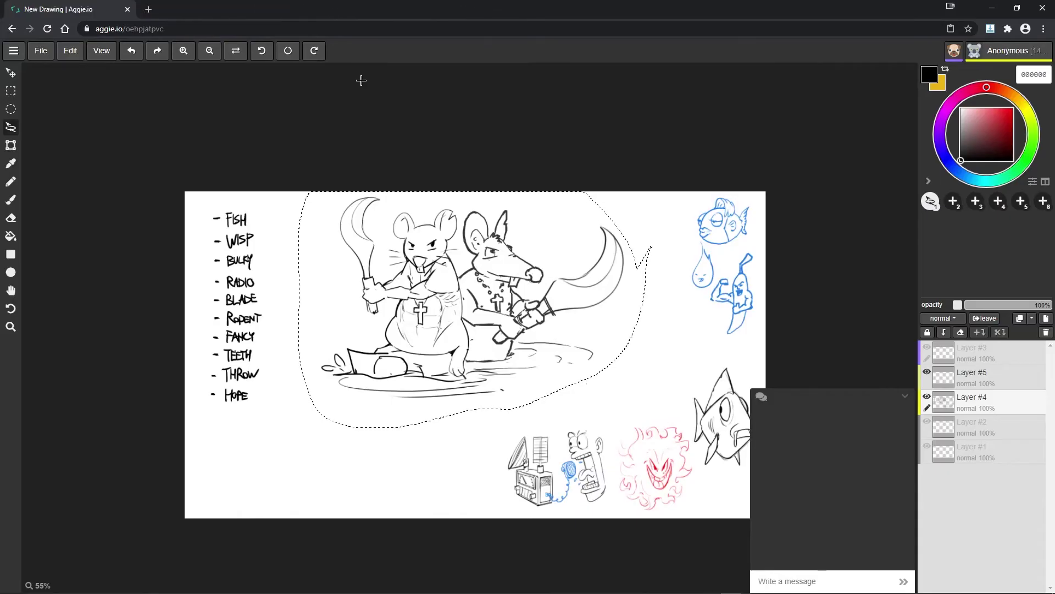
key(t)
drag(654, 189, 489, 302)
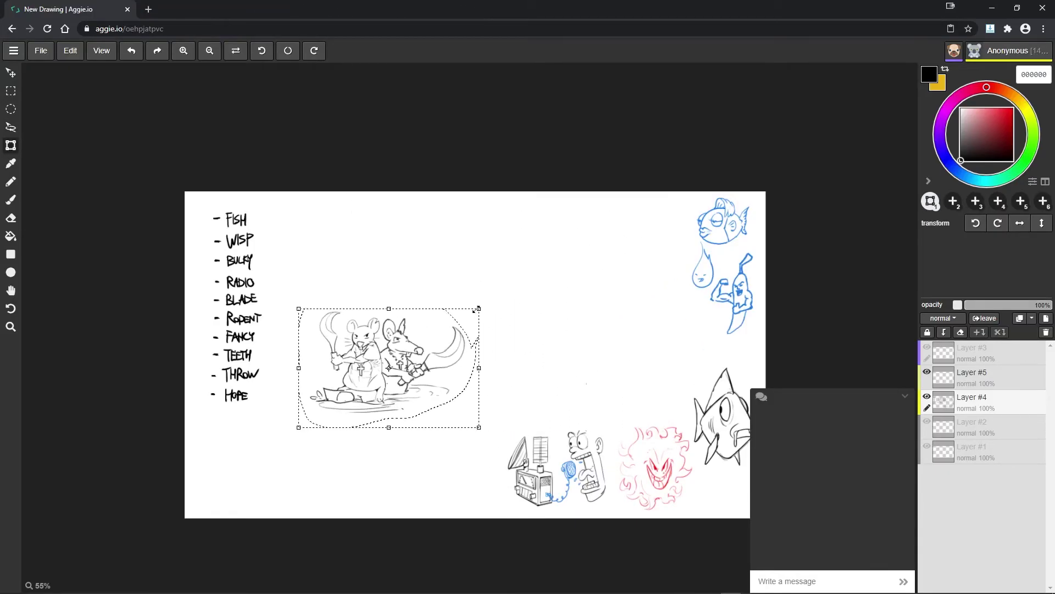
drag(394, 367, 641, 362)
key(Return)
- Draw a row of lower teeth beneath the large upper teeth
key(z)
click(483, 301)
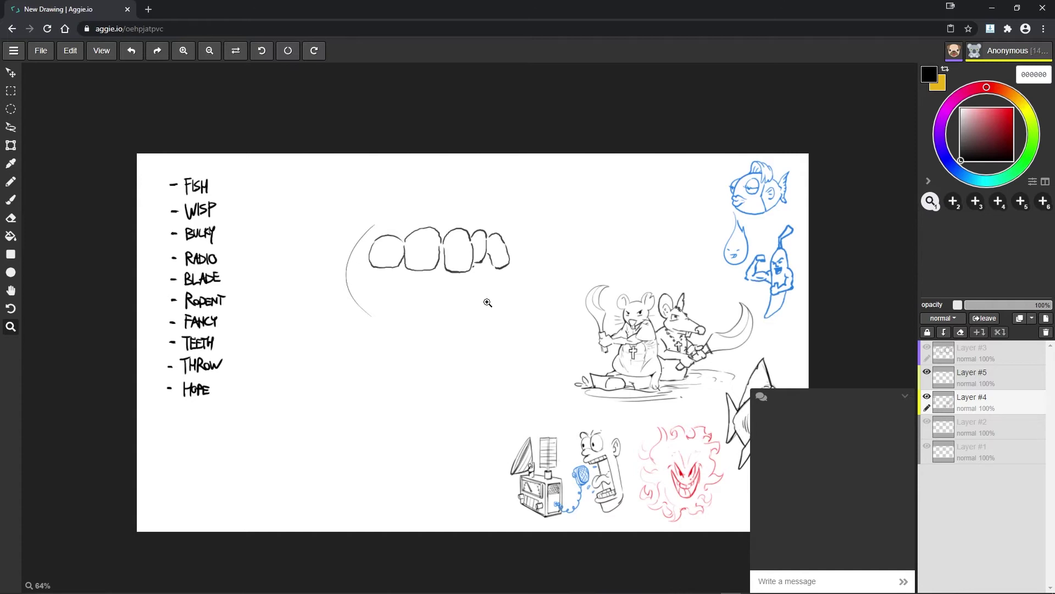
click(497, 225)
key(b)
drag(426, 330, 434, 368)
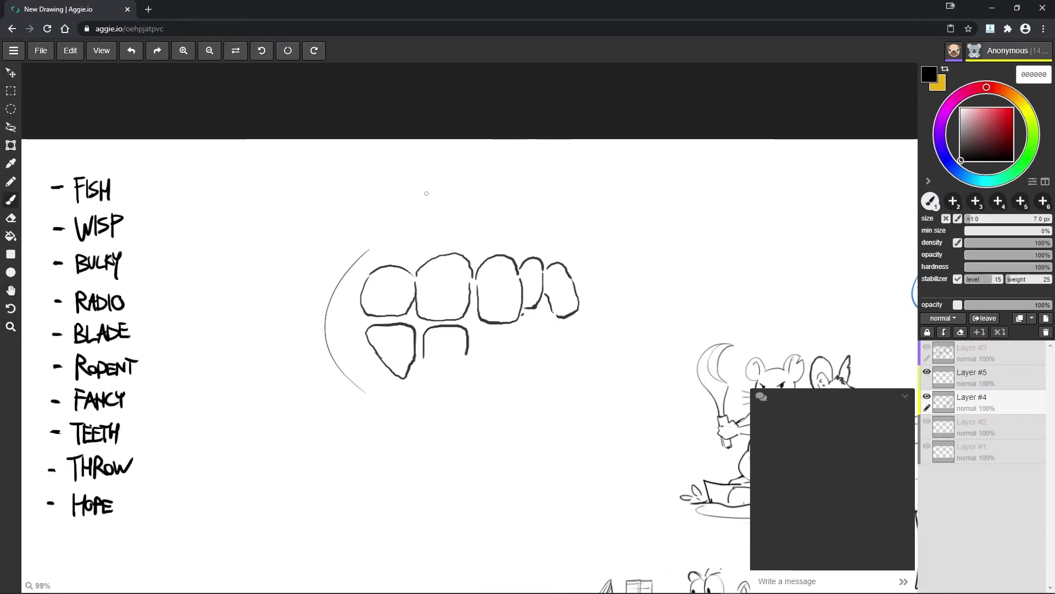
mouse_move(475, 327)
mouse_down()
mouse_move(503, 358)
mouse_move(478, 377)
mouse_up()
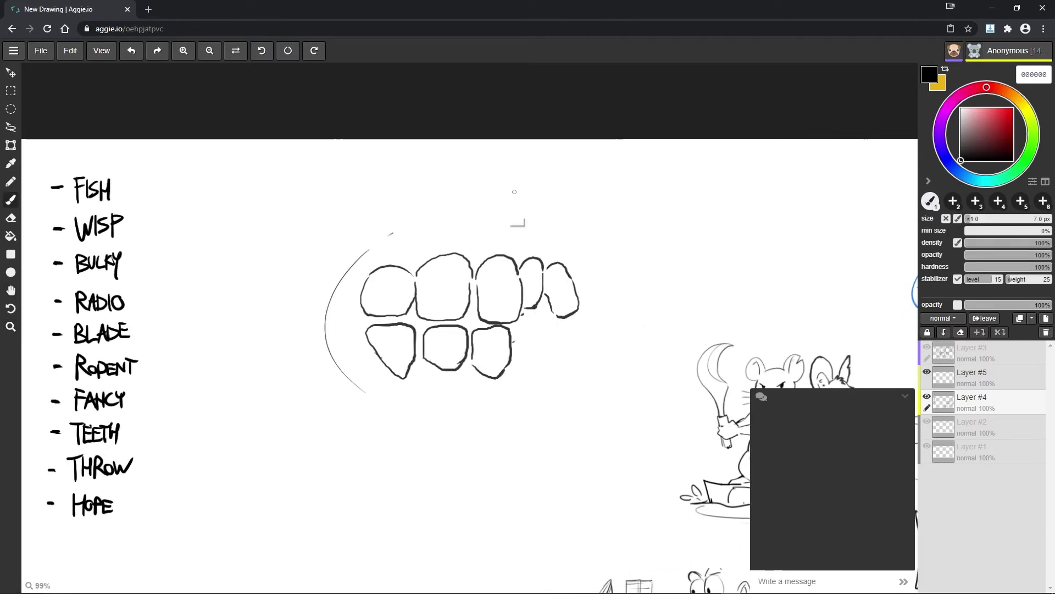
- Draw two drooping oval eyes and a pair of nostrils above the teeth, with gum lines beside the outer teeth
drag(514, 188, 473, 176)
mouse_move(400, 226)
mouse_down()
mouse_move(456, 179)
mouse_move(369, 229)
mouse_move(441, 178)
mouse_move(421, 176)
mouse_move(435, 176)
mouse_move(365, 214)
mouse_up()
key(ctrl+z)
drag(563, 250, 575, 275)
mouse_move(544, 230)
mouse_down()
mouse_move(511, 190)
mouse_move(473, 173)
mouse_up()
mouse_move(440, 231)
mouse_down()
mouse_move(475, 212)
mouse_move(547, 230)
mouse_up()
key(e)
key(b)
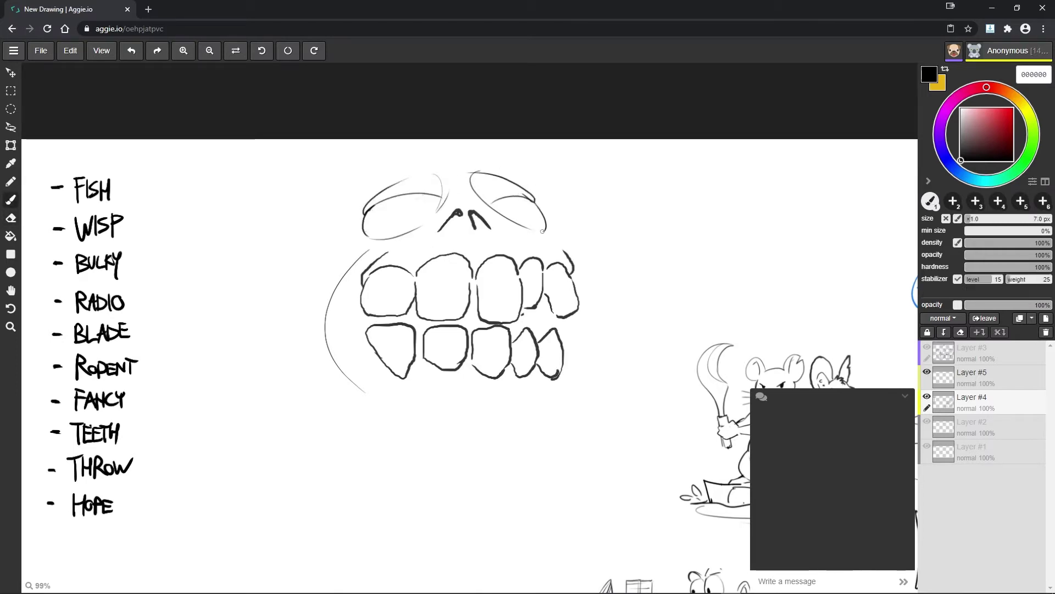
- Clean up the left eye's inner edge, fill the pupils, and darken the nostrils
key(e)
drag(434, 164, 446, 195)
key(b)
drag(440, 231, 491, 228)
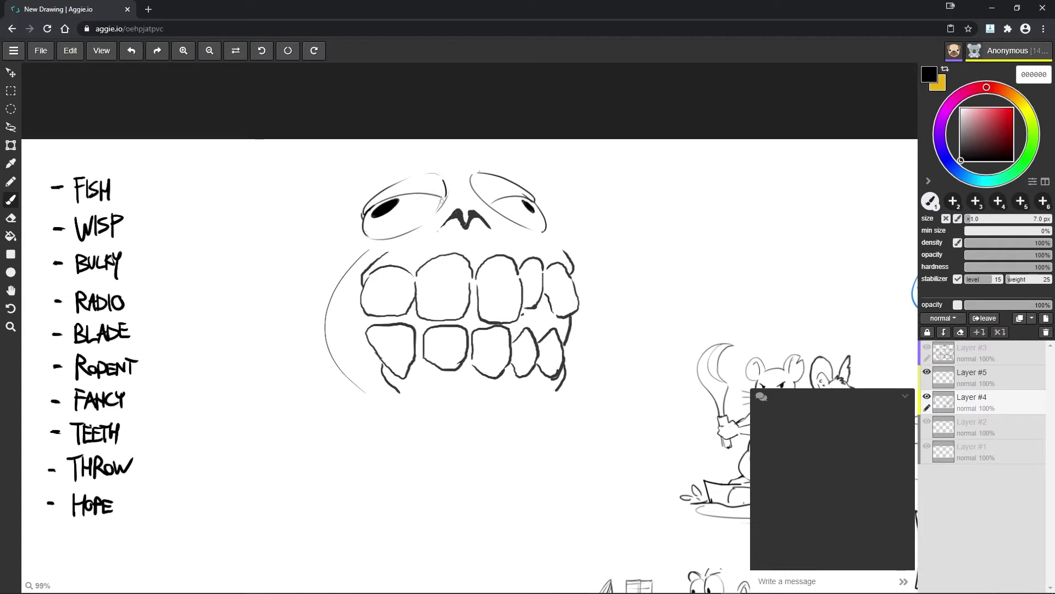
- Outline the pointed nose around the nostrils, and add contour lines around the eyes and right cheek
mouse_move(470, 194)
mouse_down()
mouse_move(492, 220)
mouse_move(447, 242)
mouse_up()
key(e)
key(b)
drag(443, 200, 429, 226)
drag(555, 243, 566, 254)
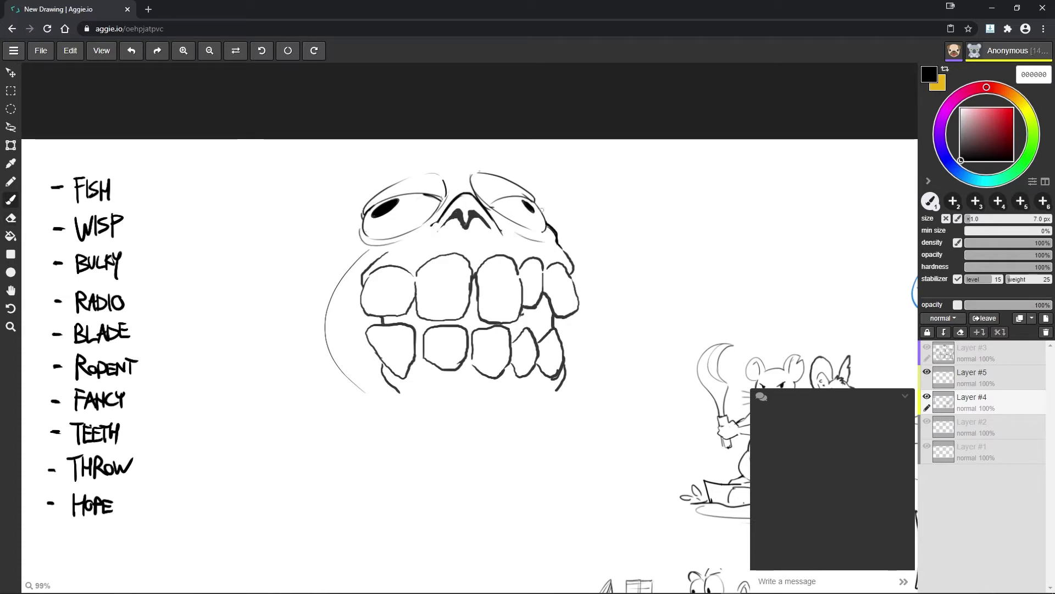
- Ink the heavy brow above both eyes, and draw an ear on each side of the toothy face
drag(538, 199, 450, 170)
mouse_move(360, 217)
mouse_down()
mouse_move(463, 164)
mouse_move(361, 220)
mouse_move(352, 277)
mouse_up()
key(ctrl+z)
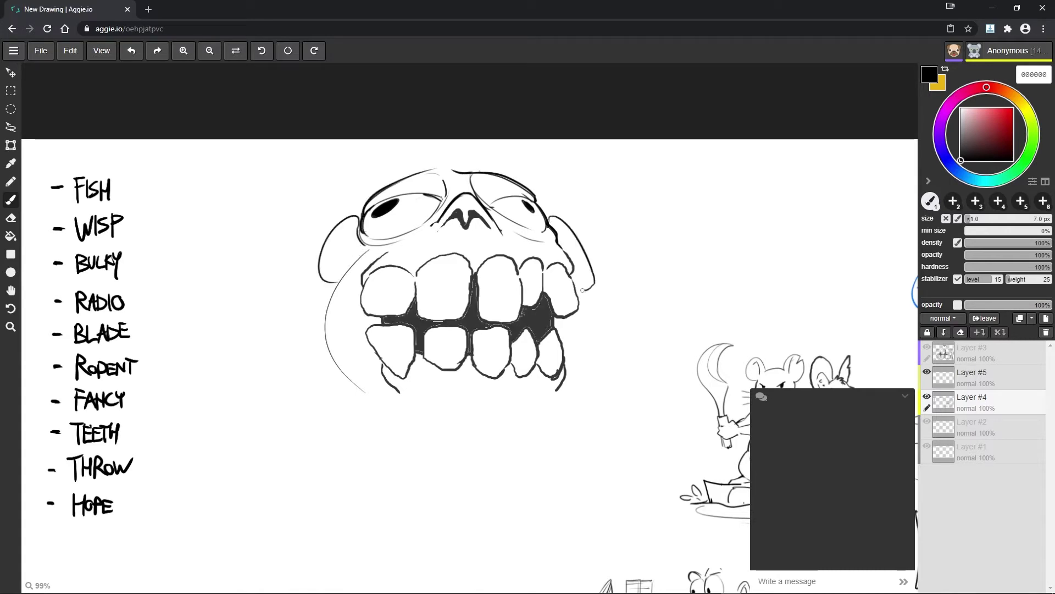
drag(351, 225, 342, 257)
key(ctrl+z)
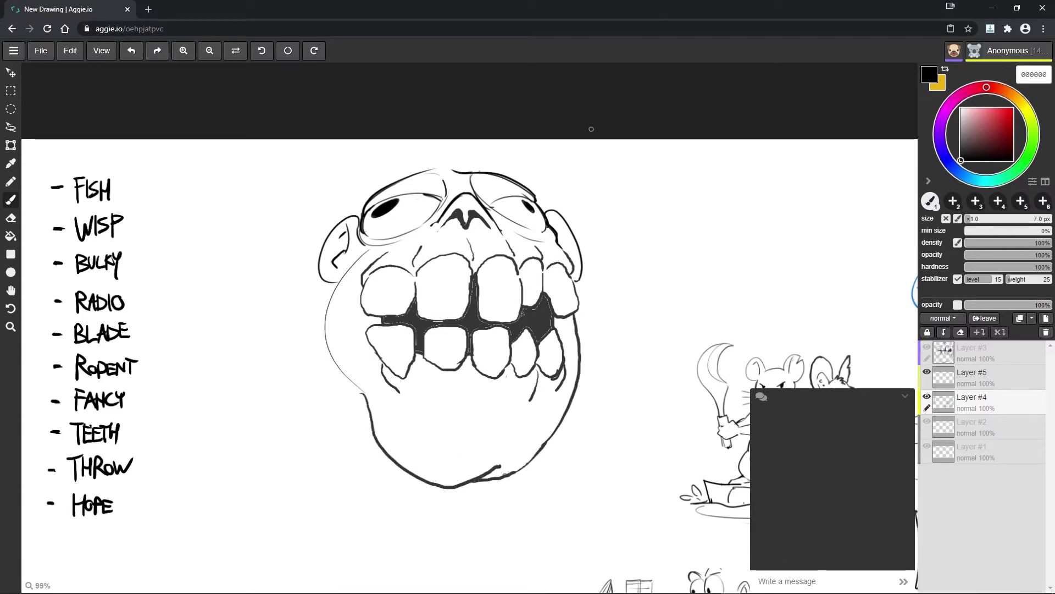
drag(583, 270, 592, 268)
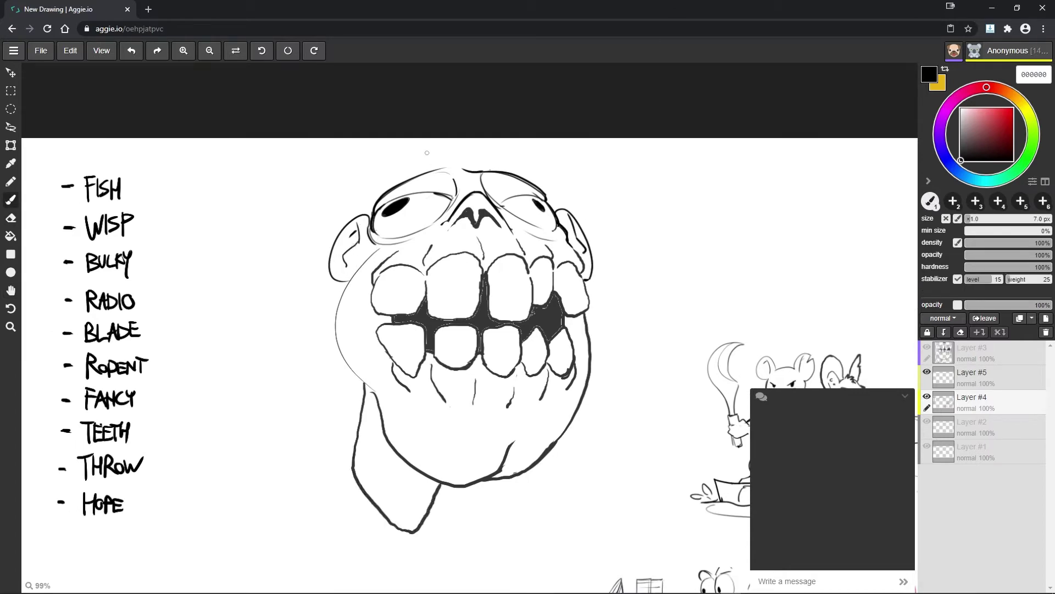
- Draw the curved top of the toothy character's head above the brow
drag(365, 211, 494, 155)
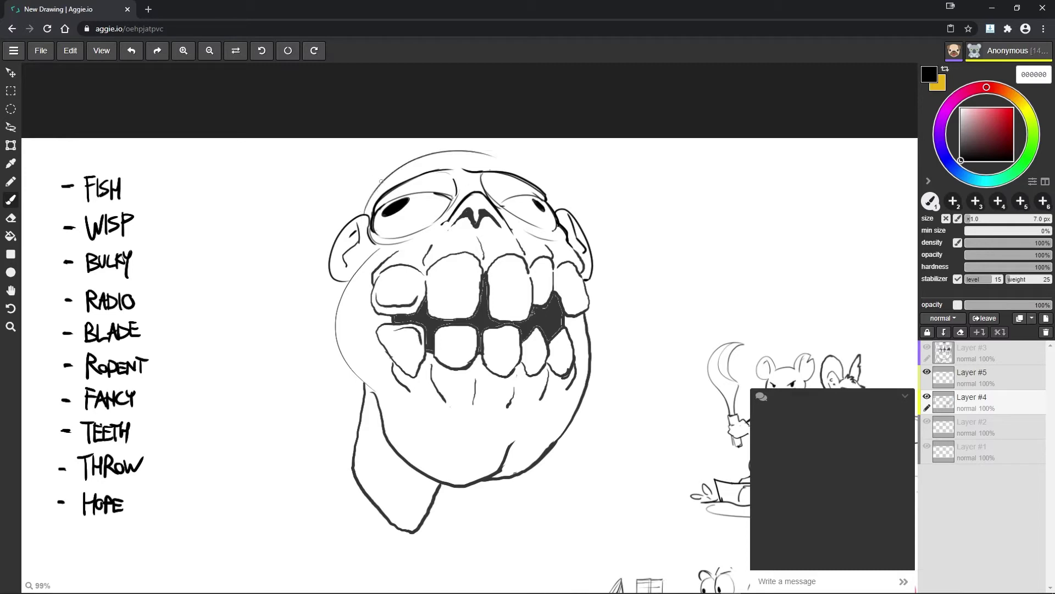
drag(381, 181, 363, 212)
scroll(316, 311, down, 1)
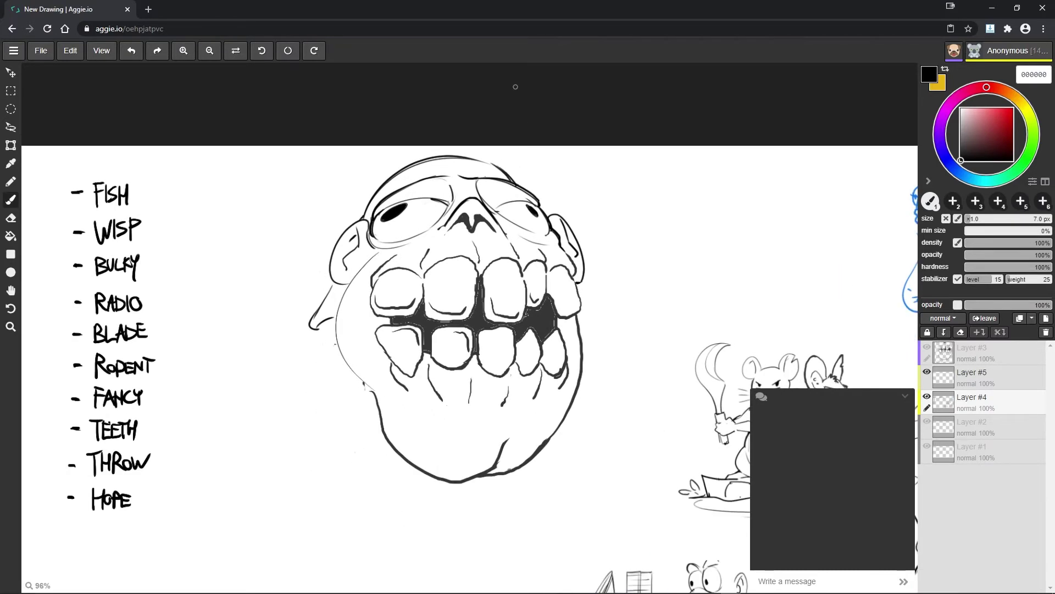
- Move Layer #4 above Layer #5, and draw a thick neck and wide V-shaped collar under the toothy head
drag(934, 401, 927, 371)
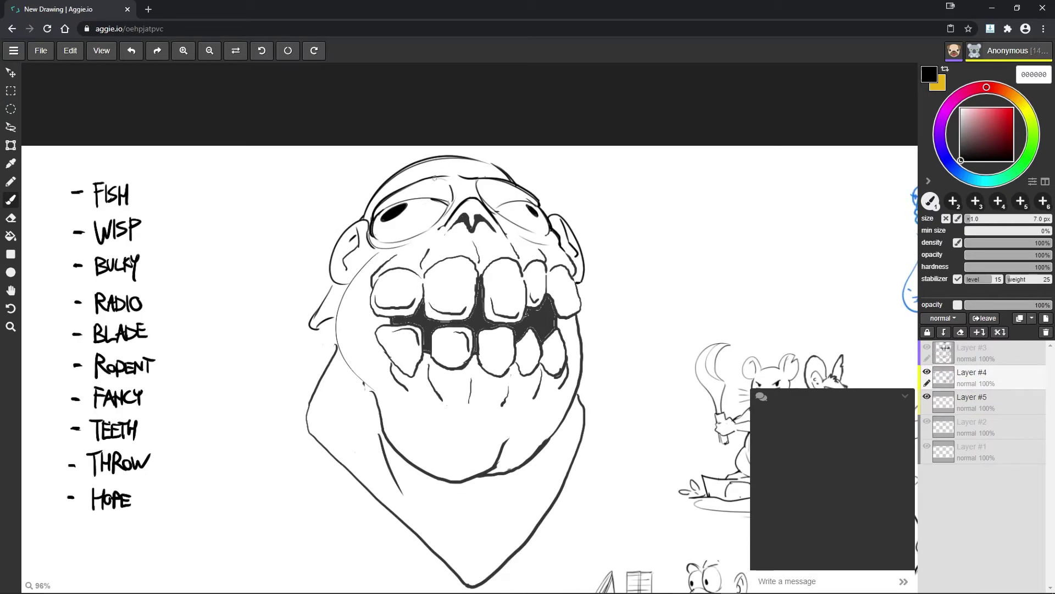
scroll(465, 147, down, 1)
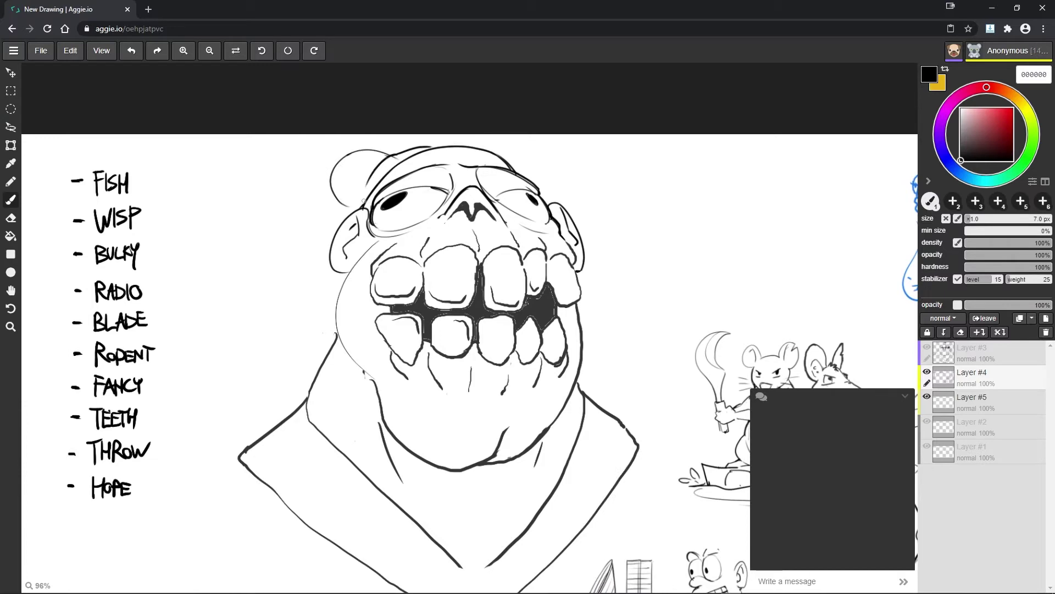
- Letter "BRUH..." beside the toothy head, and enclose it in an oval speech bubble pointing toward the mouth
scroll(407, 146, right, 5)
scroll(408, 146, down, 1)
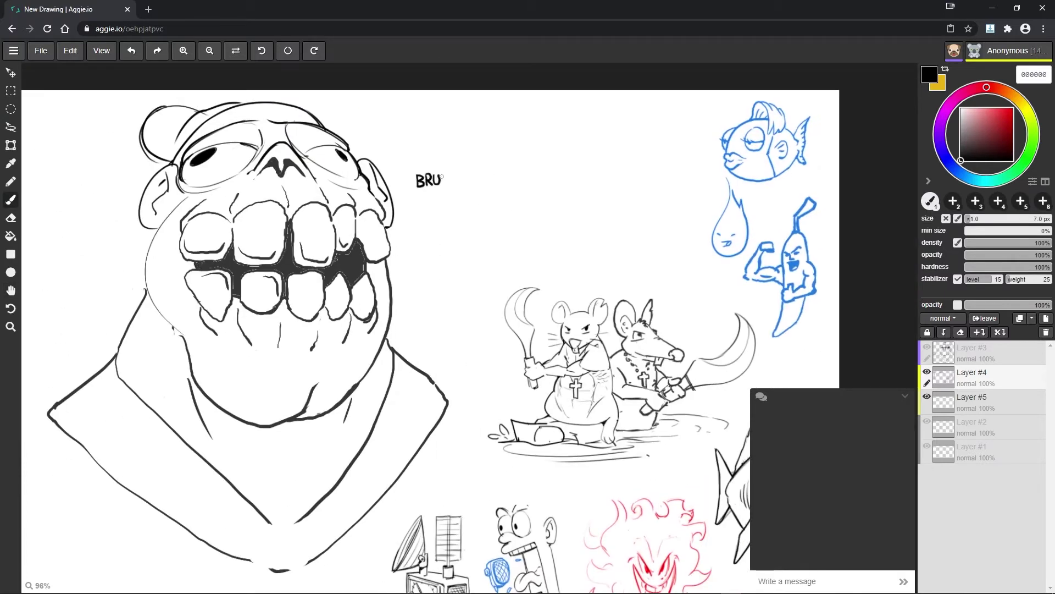
mouse_move(424, 207)
mouse_down()
mouse_move(442, 208)
mouse_move(418, 148)
mouse_move(435, 207)
mouse_move(429, 155)
mouse_move(419, 159)
mouse_move(420, 126)
mouse_up()
key(ctrl+z)
key(v)
scroll(420, 127, left, 3)
key(b)
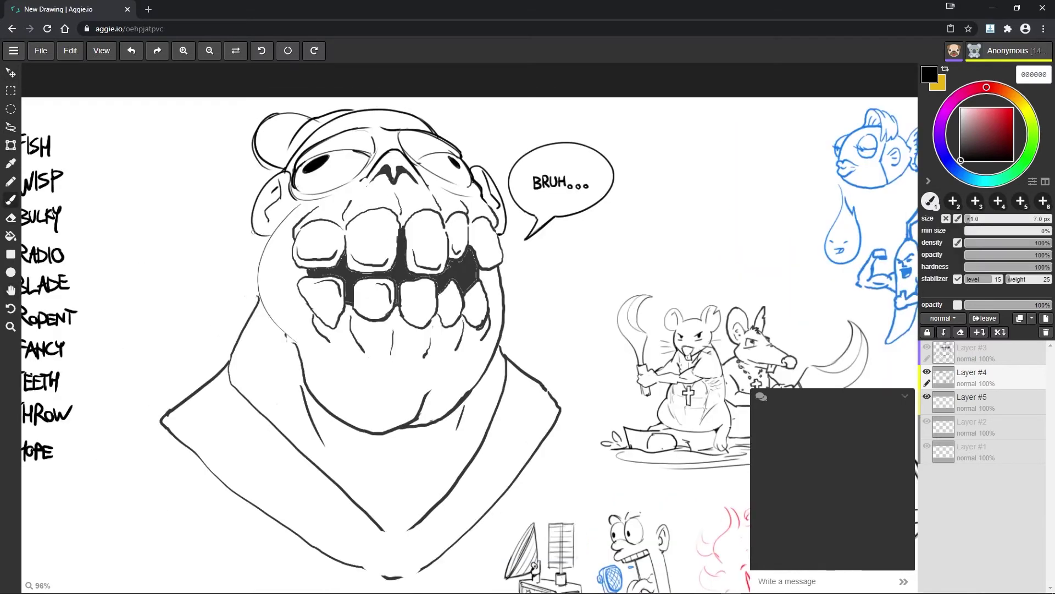
- Thicken the left cheek and ear outlines, and draw a segmented band across the toothy character's forehead
mouse_move(257, 297)
mouse_down()
mouse_move(270, 220)
mouse_move(257, 175)
mouse_up()
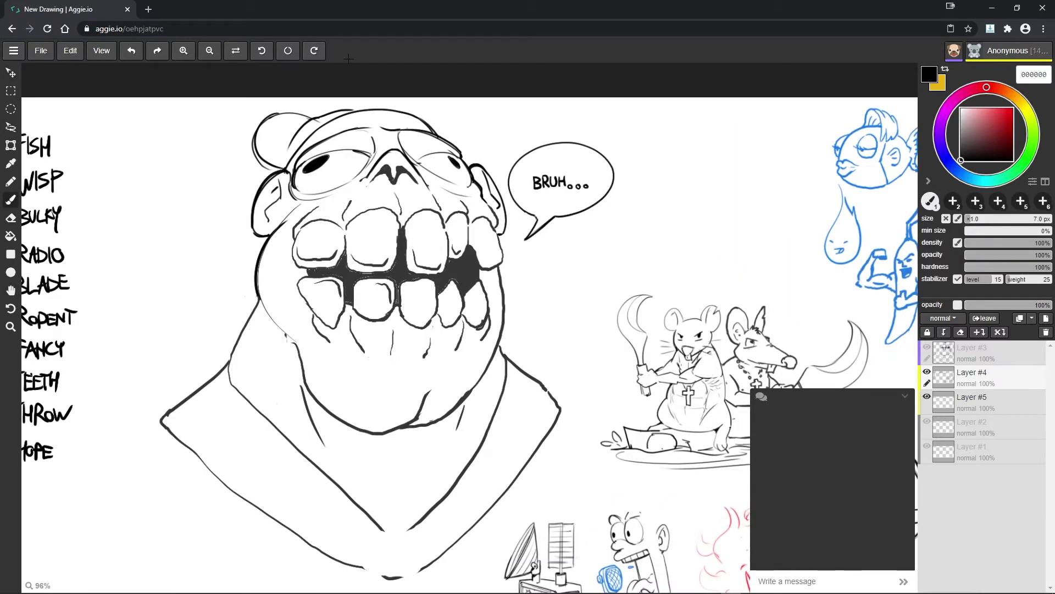
scroll(385, 275, left, 1)
mouse_move(336, 138)
mouse_down()
mouse_move(466, 121)
mouse_move(504, 177)
mouse_up()
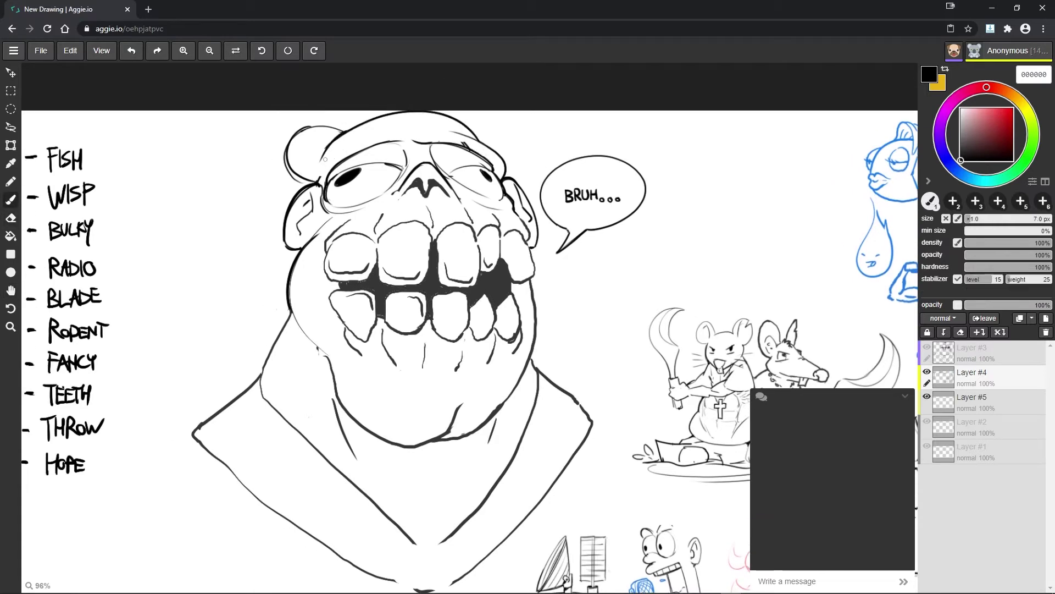
drag(310, 177, 379, 128)
drag(491, 148, 503, 179)
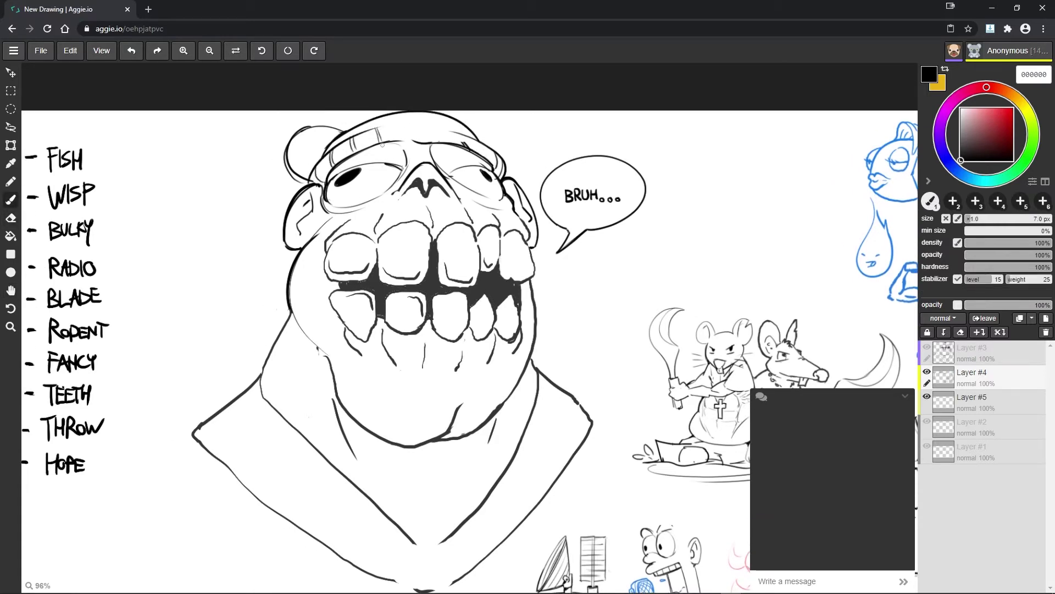
- Draw ribbing lines across the toothy character's beanie band, and add contour lines where the pom-pom joins the hat
drag(409, 124, 401, 143)
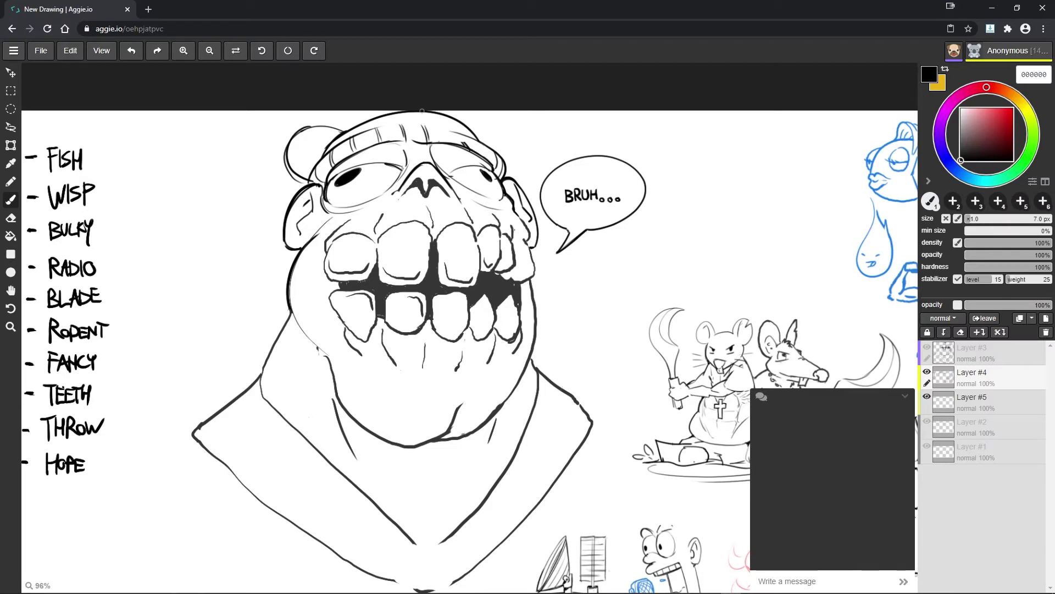
key(ctrl)
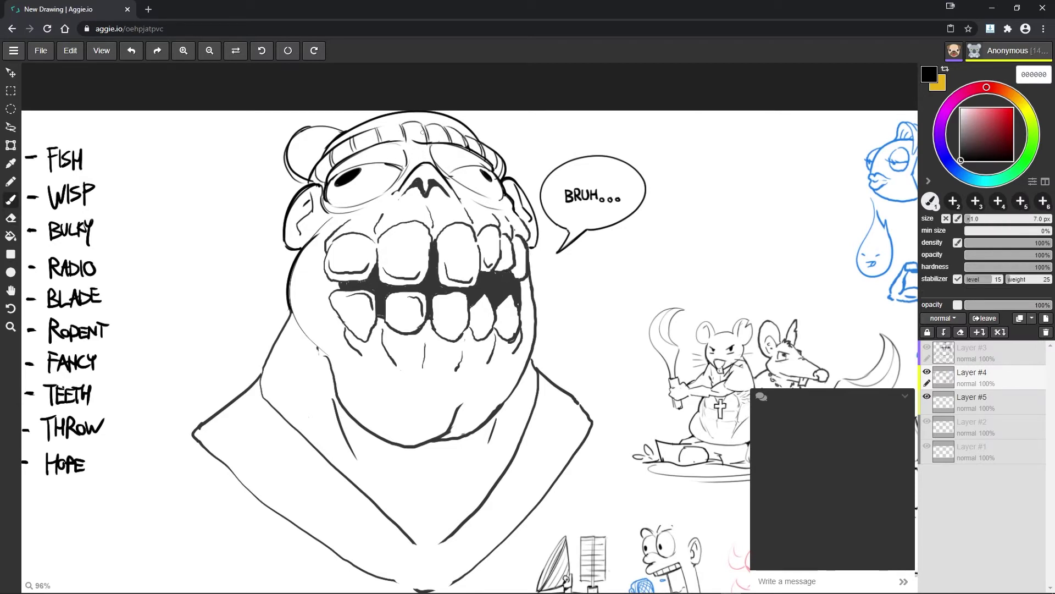
mouse_move(387, 116)
mouse_down()
mouse_move(379, 135)
mouse_move(391, 136)
mouse_up()
drag(363, 128, 355, 146)
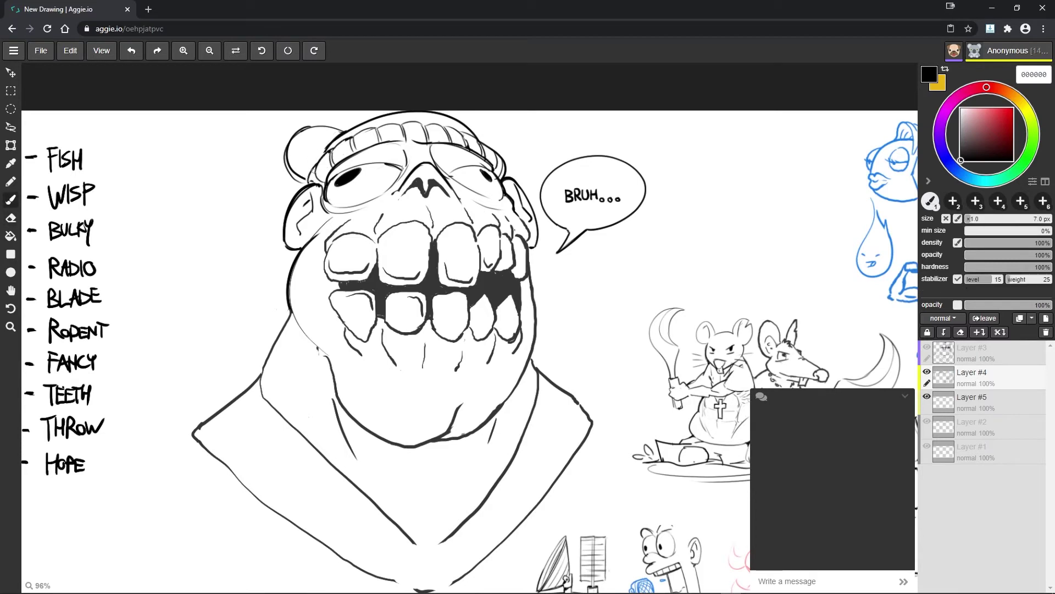
key(ctrl+z)
mouse_move(329, 144)
mouse_down()
mouse_move(384, 114)
mouse_move(339, 128)
mouse_up()
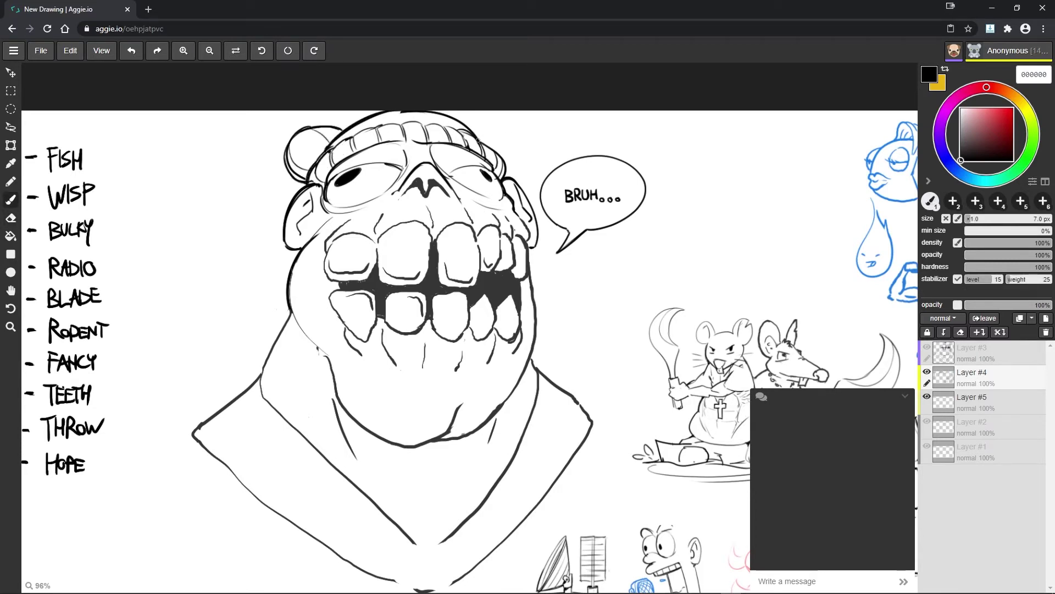
- Draw a short fold line inside each outer corner of the V-shaped collar
drag(578, 405, 531, 487)
drag(221, 410, 253, 459)
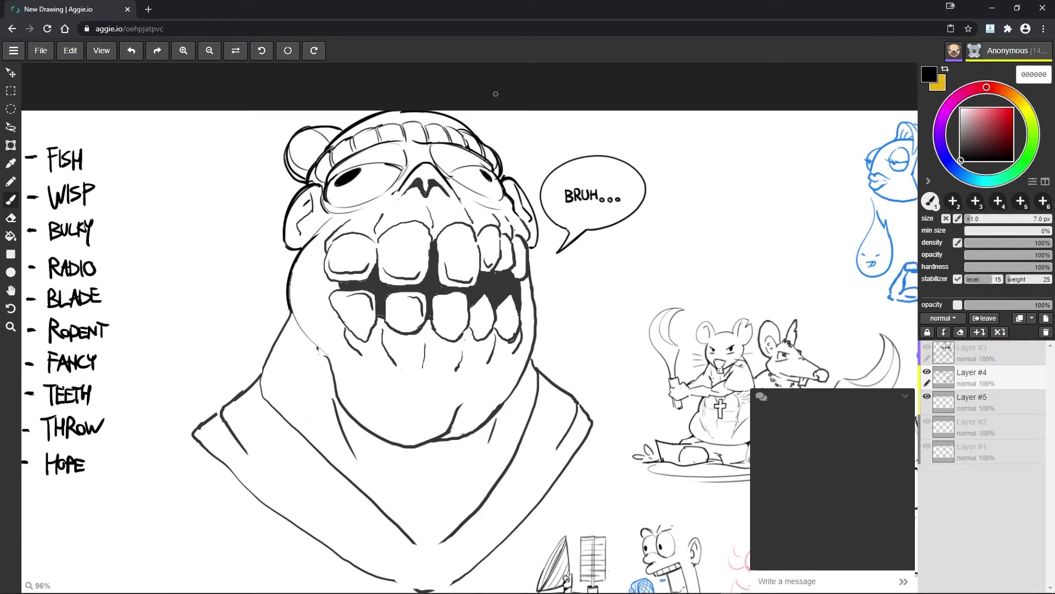
scroll(470, 329, down, 2)
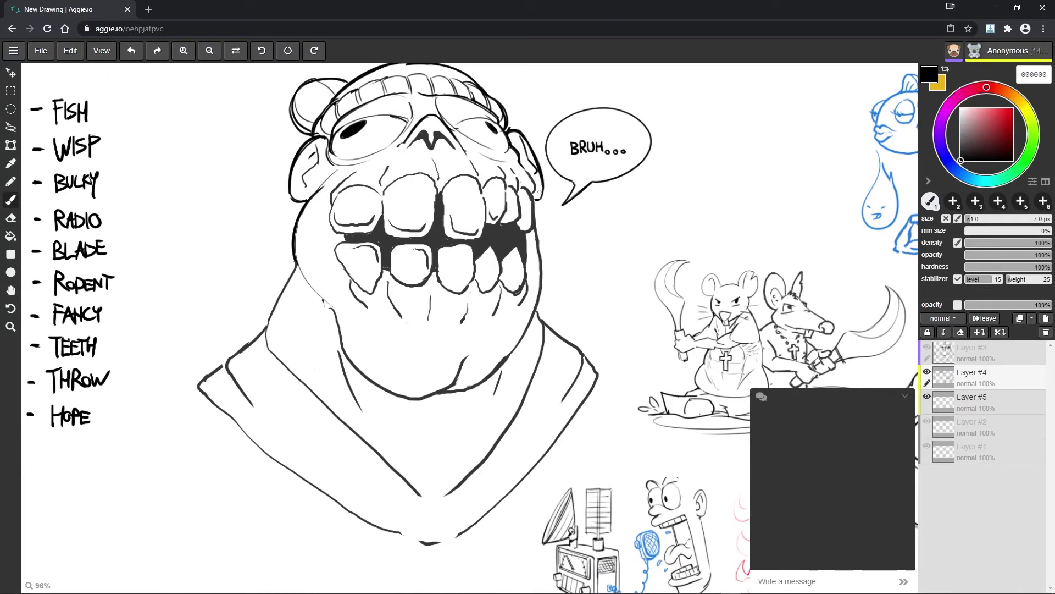
scroll(641, 220, up, 1)
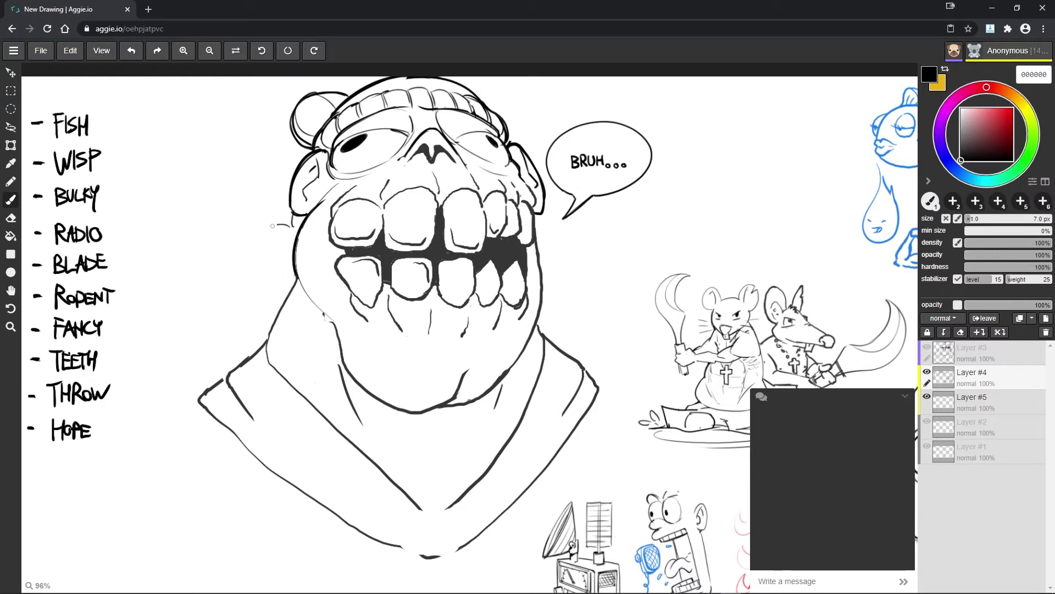
drag(265, 257, 290, 275)
scroll(264, 258, down, 1)
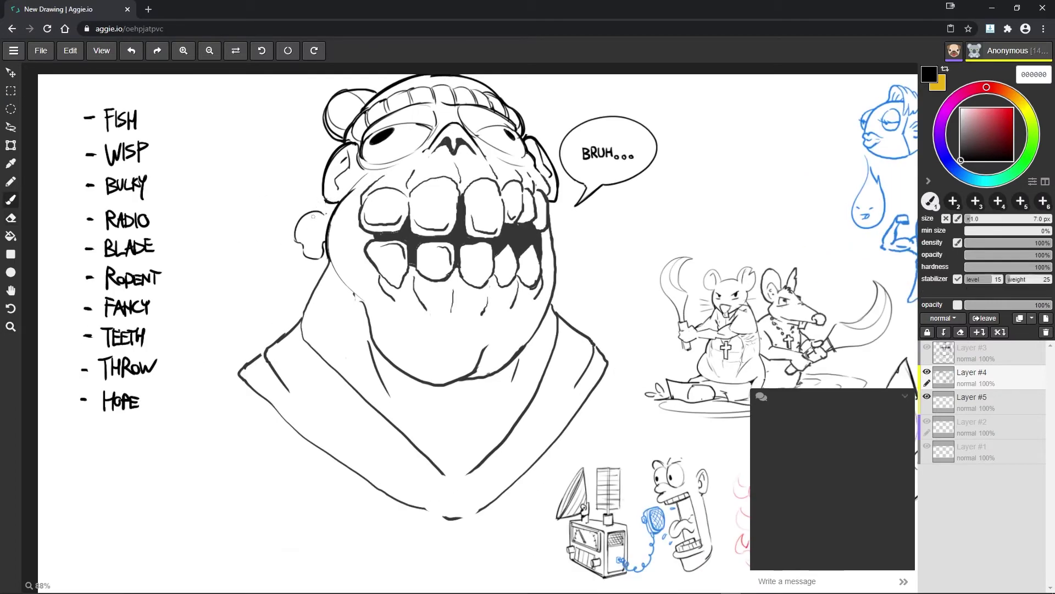
key(ctrl+z)
key(ctrl+z)
key(ctrl+z)
key(ctrl+z)
key(ctrl+z)
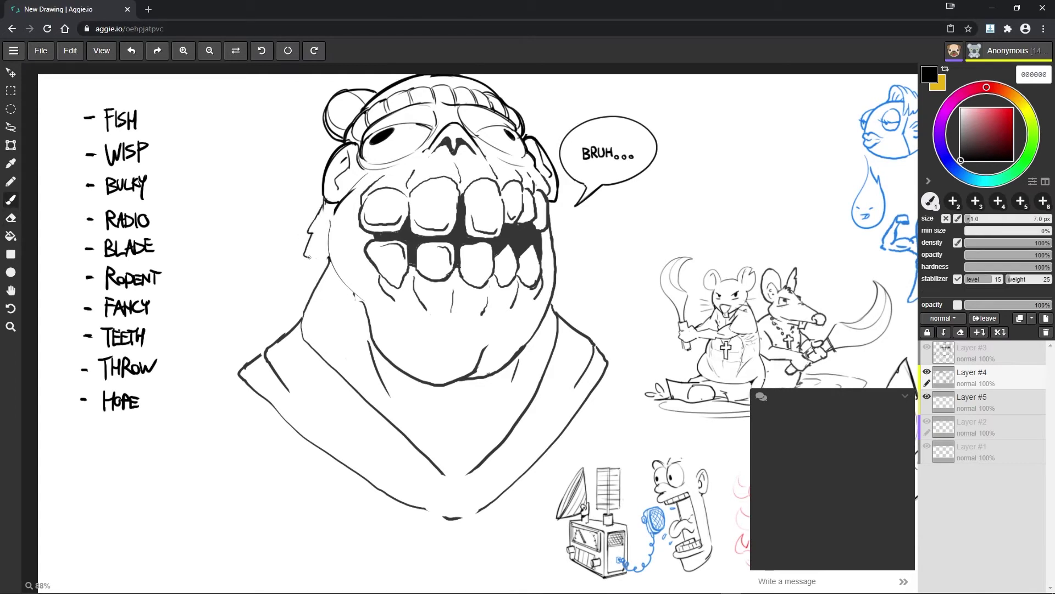
- Draw a pine-tree-shaped air freshener hanging below the toothy character's left ear, and erase the cheek outline inside it
drag(305, 254, 332, 279)
click(927, 346)
double_click(948, 379)
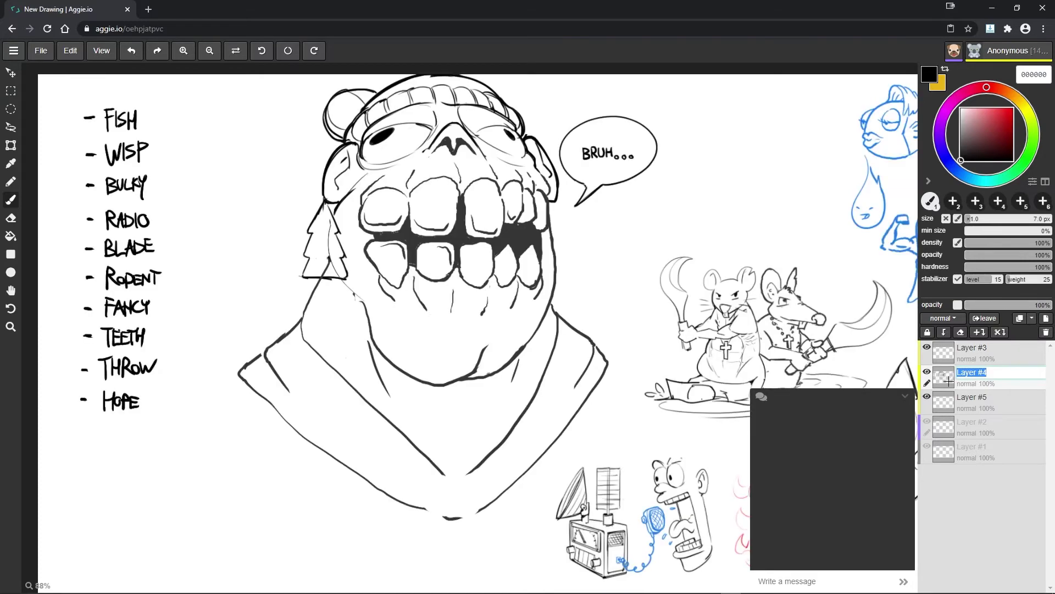
key(Return)
key(e)
mouse_move(327, 217)
mouse_down()
mouse_move(329, 275)
mouse_move(341, 275)
mouse_move(325, 291)
mouse_move(302, 256)
mouse_move(325, 237)
mouse_move(340, 277)
mouse_move(469, 328)
mouse_up()
key(b)
key(e)
key(b)
key(e)
key(b)
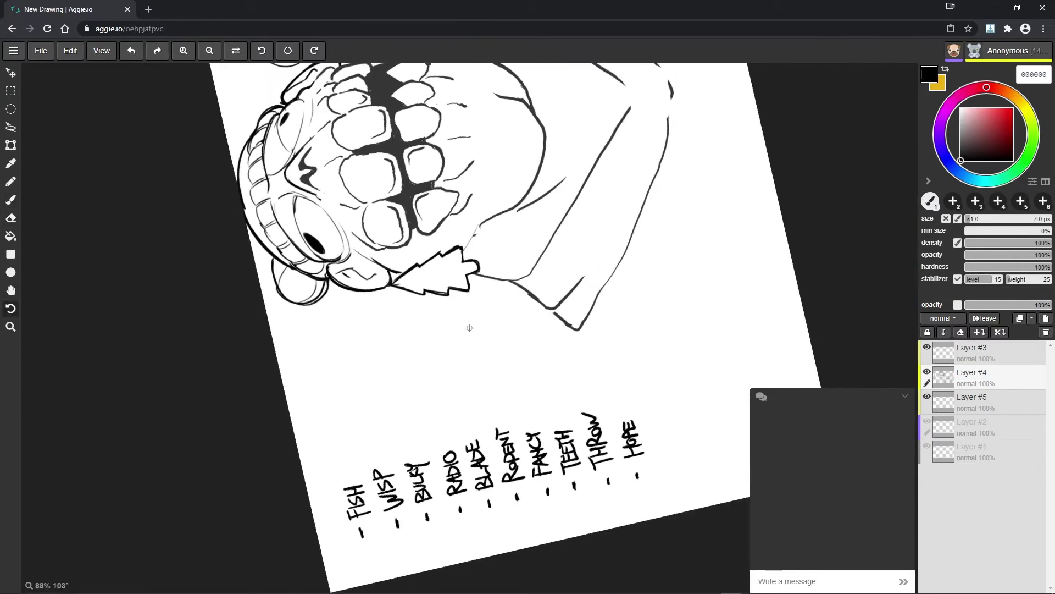
- Letter "FRESH" along the tree-shaped air freshener
scroll(469, 328, up, 3)
drag(426, 258, 434, 283)
mouse_move(440, 258)
mouse_down()
mouse_move(451, 283)
mouse_move(466, 286)
mouse_up()
drag(469, 266, 494, 291)
drag(594, 195, 543, 325)
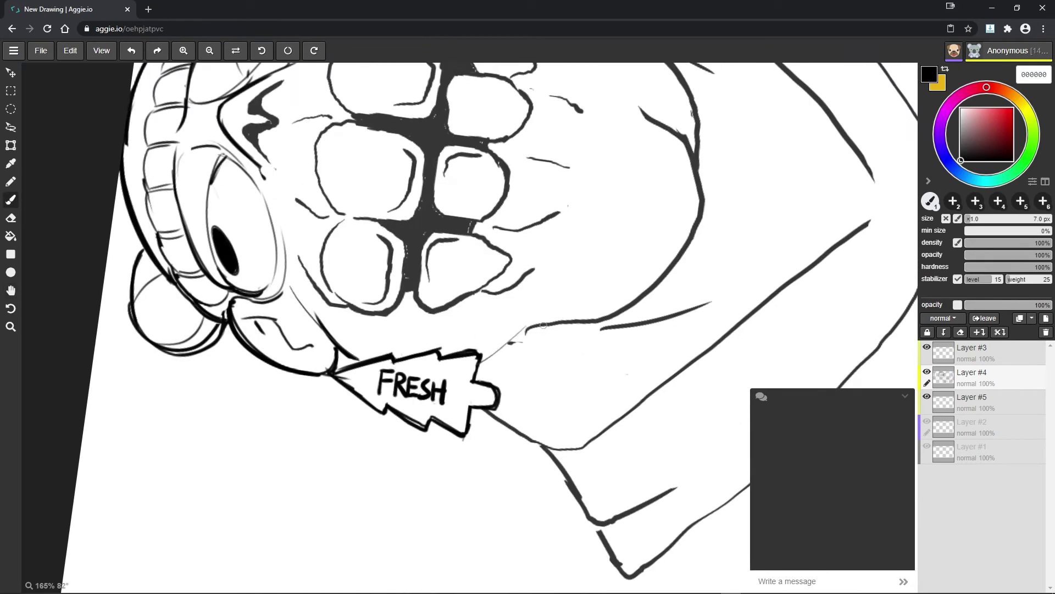
key(ctrl+0)
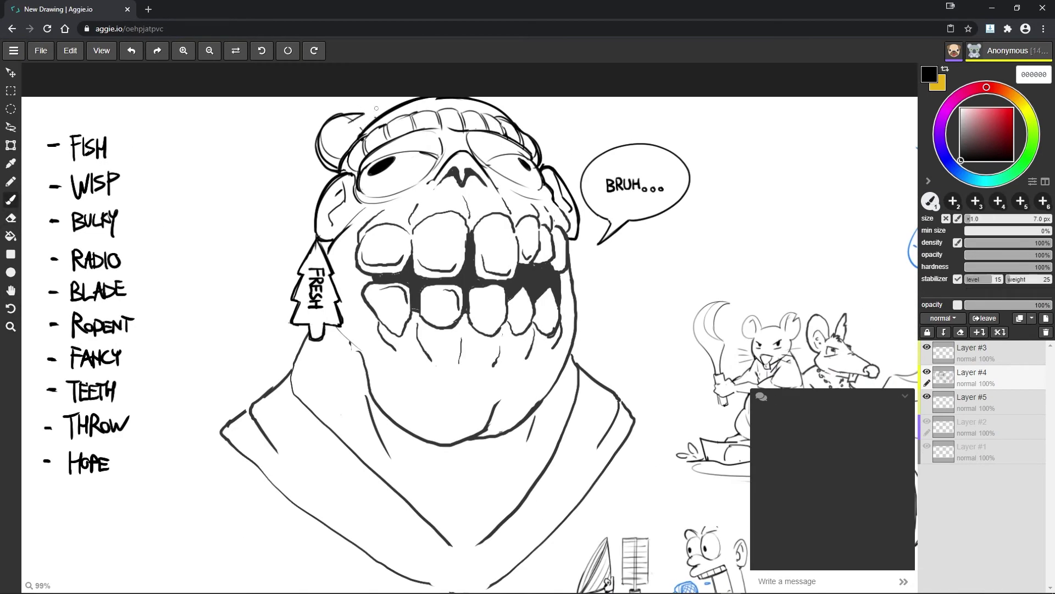
- Lasso the toothy character with its speech bubble, shrink it, and place it beside the radio drawing
scroll(513, 205, down, 2)
drag(605, 275, 513, 275)
key(l)
drag(558, 201, 448, 472)
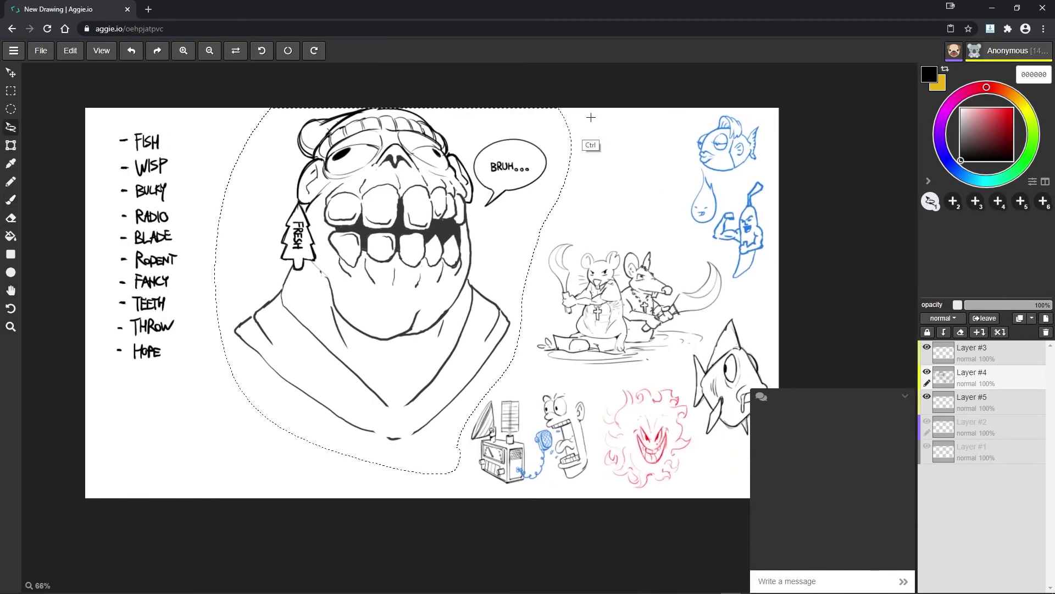
key(ctrl+t)
key(ctrl+shift+Tab)
drag(570, 109, 438, 243)
mouse_move(400, 279)
mouse_down()
mouse_move(537, 219)
mouse_move(518, 261)
mouse_move(464, 325)
mouse_up()
key(b)
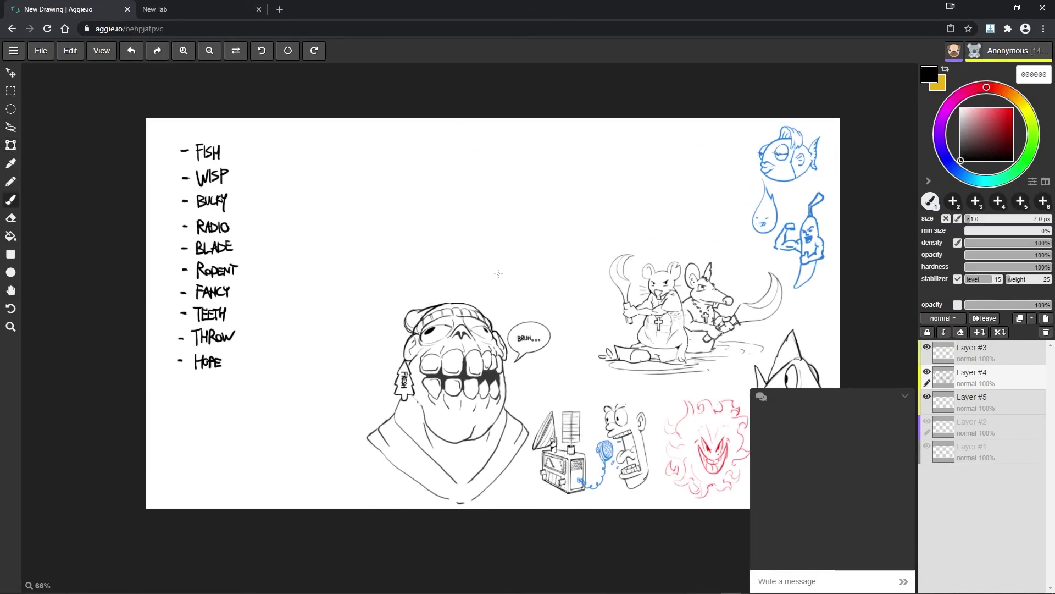
scroll(464, 324, up, 3)
scroll(464, 325, down, 4)
click(649, 586)
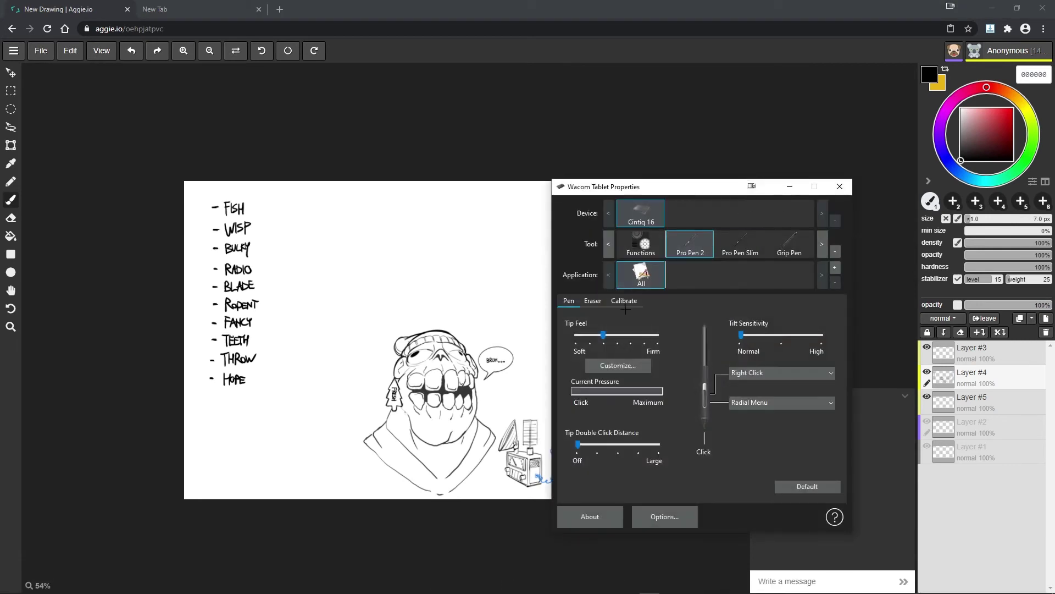
click(649, 586)
- Draw a small hook joining the tree-shaped air freshener to the toothy character's ear
scroll(439, 318, up, 2)
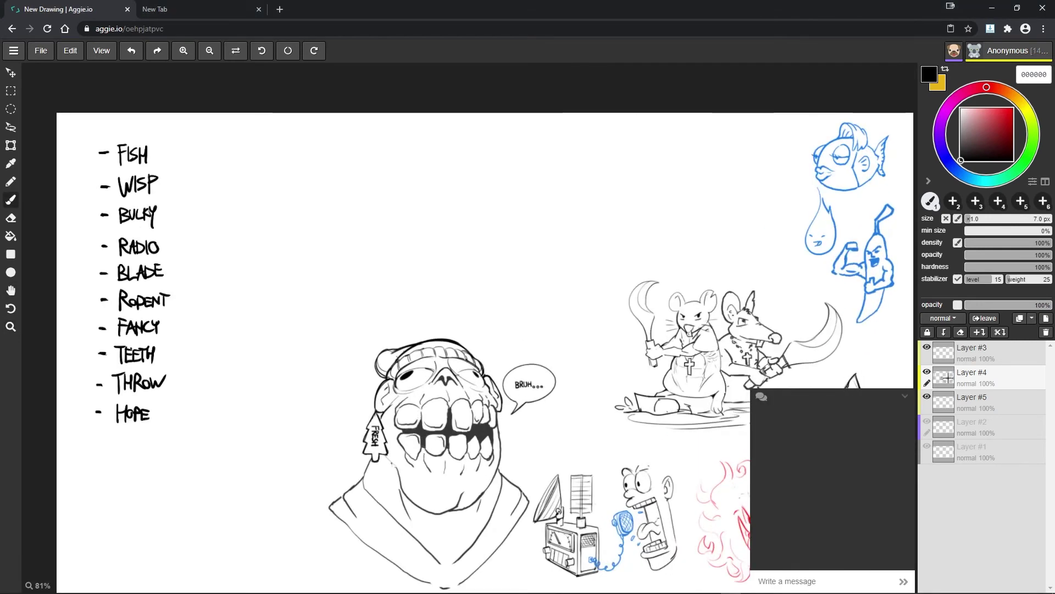
drag(456, 254, 470, 296)
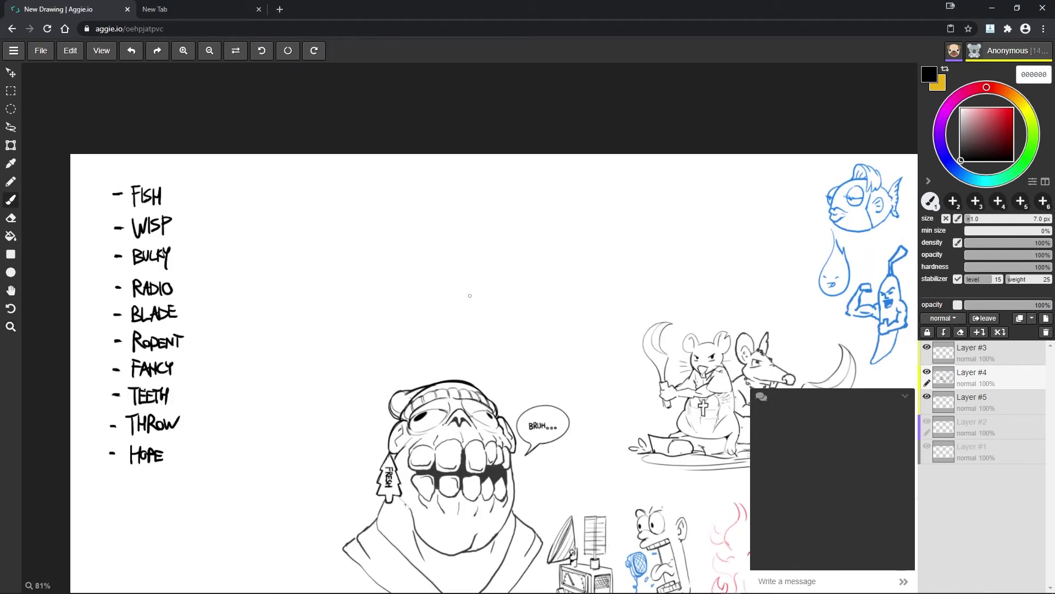
drag(469, 296, 535, 252)
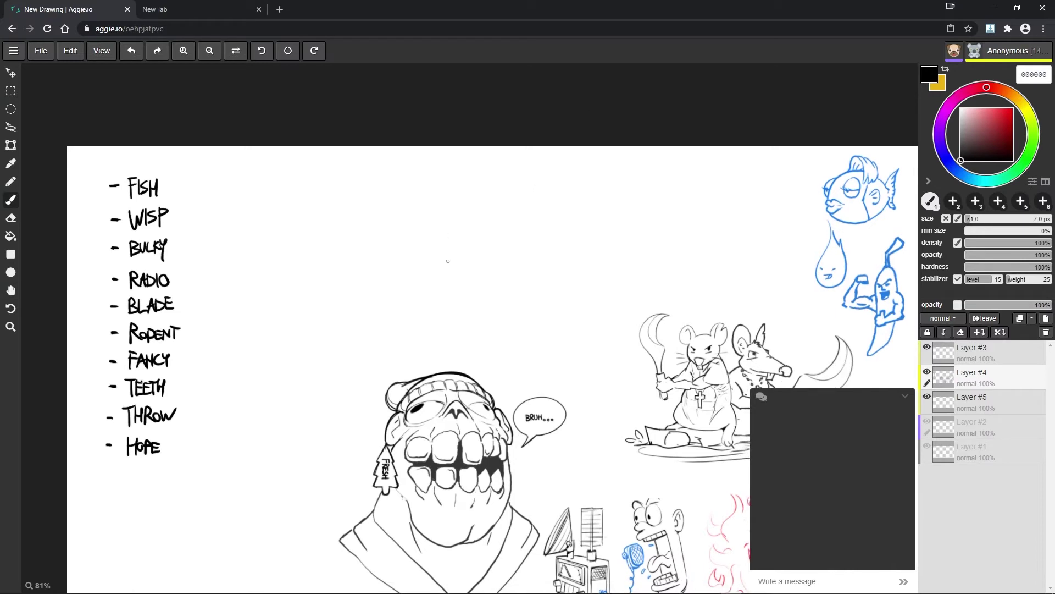
scroll(288, 499, up, 2)
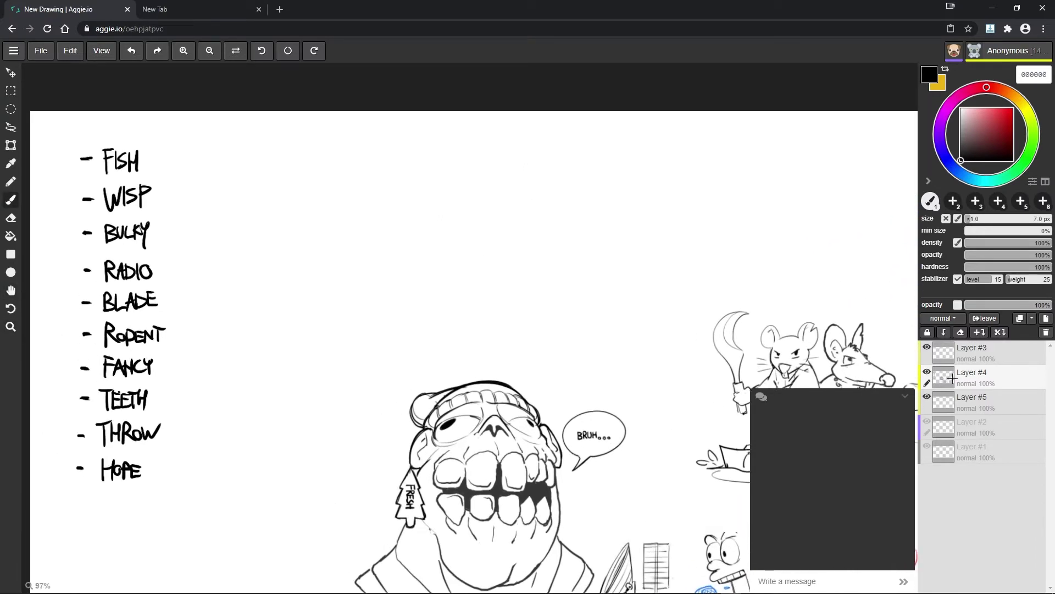
drag(410, 460, 415, 475)
key(h)
drag(526, 345, 533, 308)
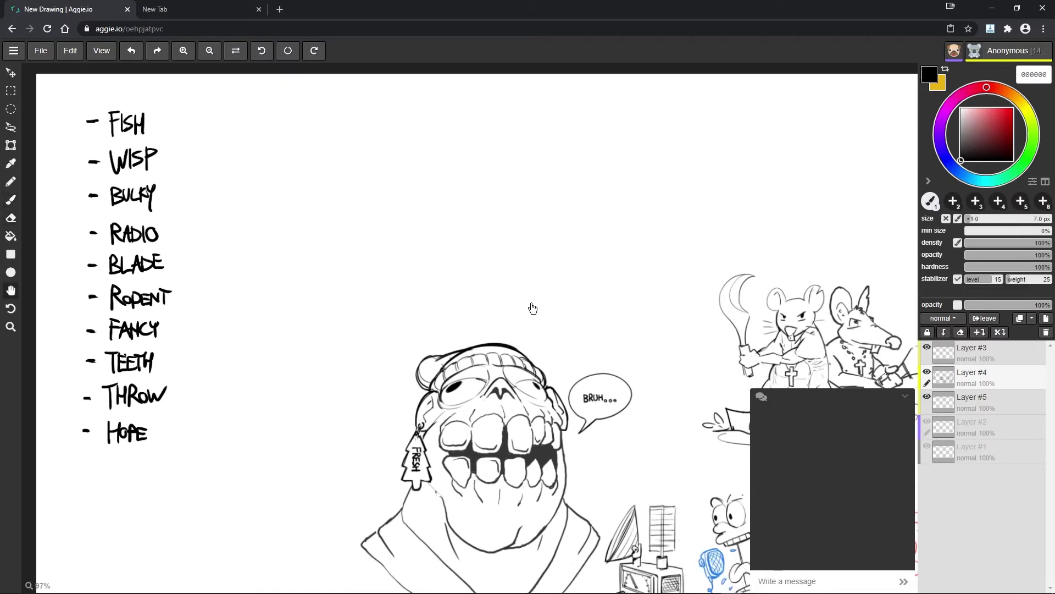
key(b)
scroll(616, 272, up, 1)
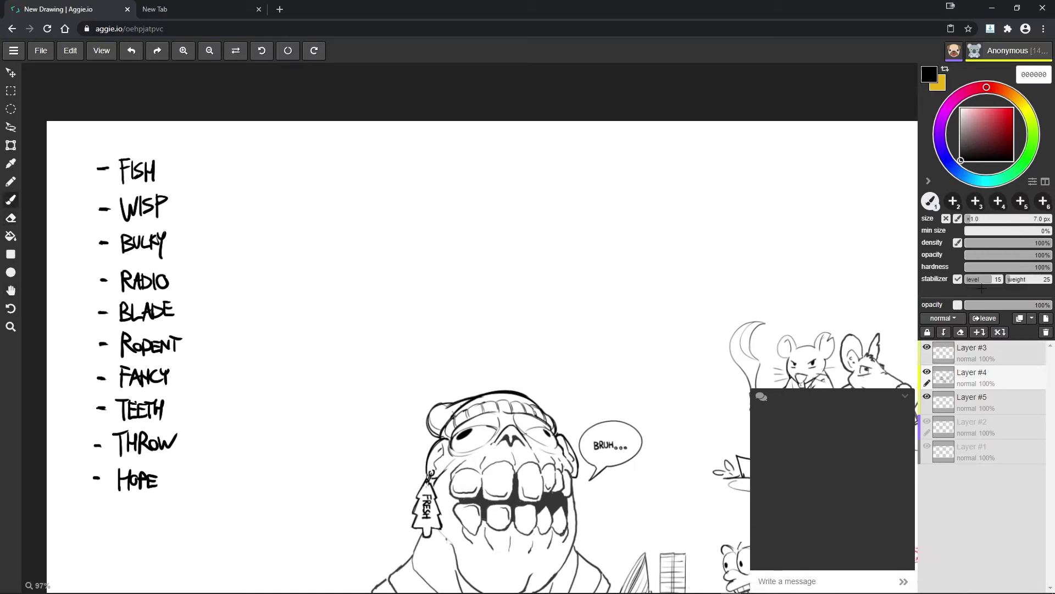
mouse_move(152, 593)
mouse_down()
mouse_move(201, 525)
mouse_move(265, 562)
mouse_up()
key(ctrl+z)
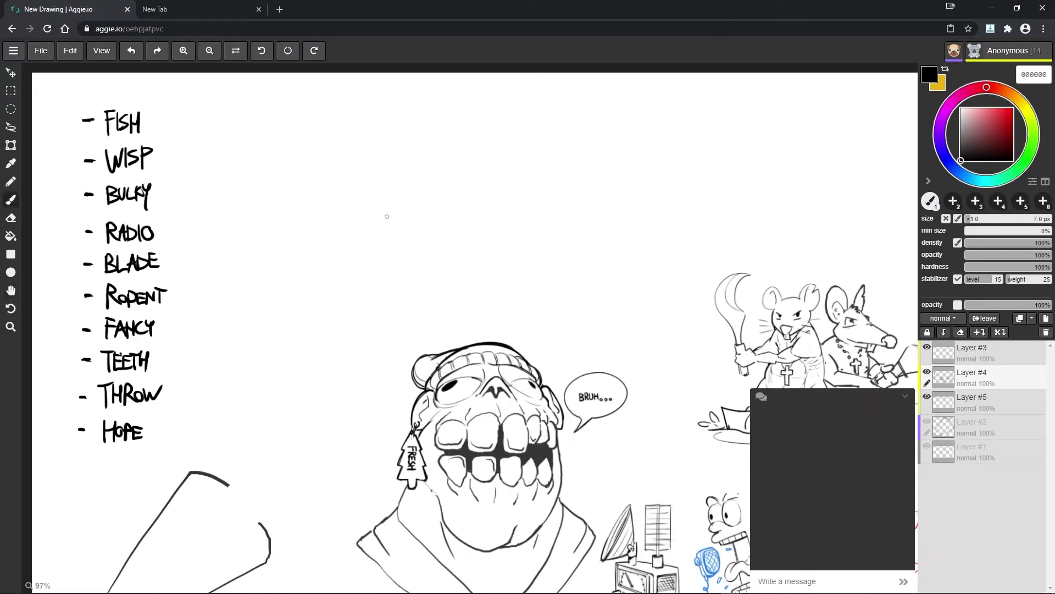
drag(204, 519, 282, 572)
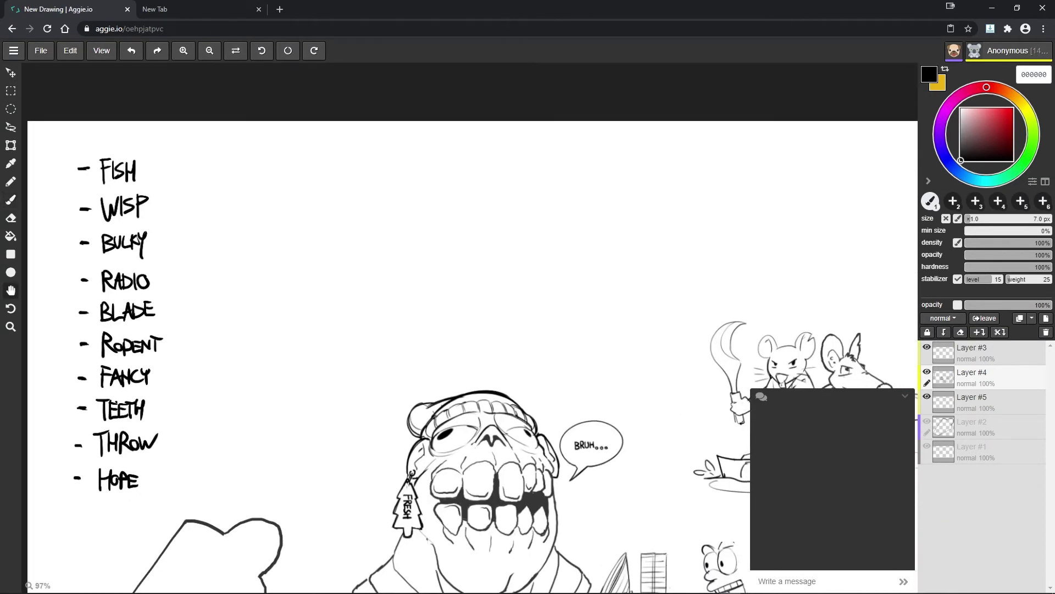
scroll(291, 267, down, 1)
- Sketch the outline of a catapult's flat base in the empty area above the toothy character, and select it for repositioning
drag(286, 281, 372, 245)
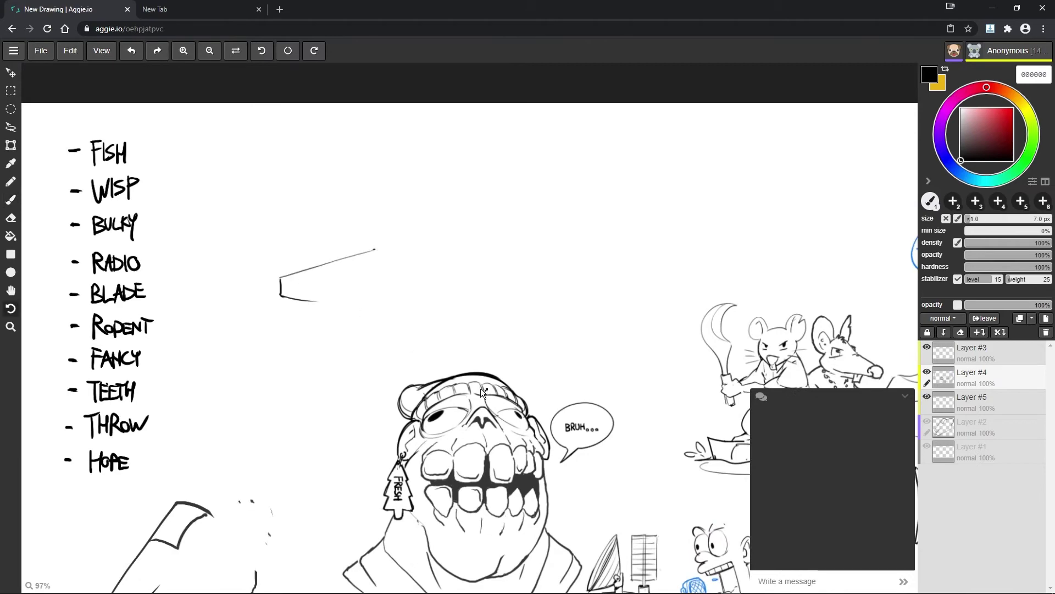
mouse_move(480, 388)
mouse_down()
mouse_move(450, 335)
mouse_move(471, 277)
mouse_up()
key(ctrl+0)
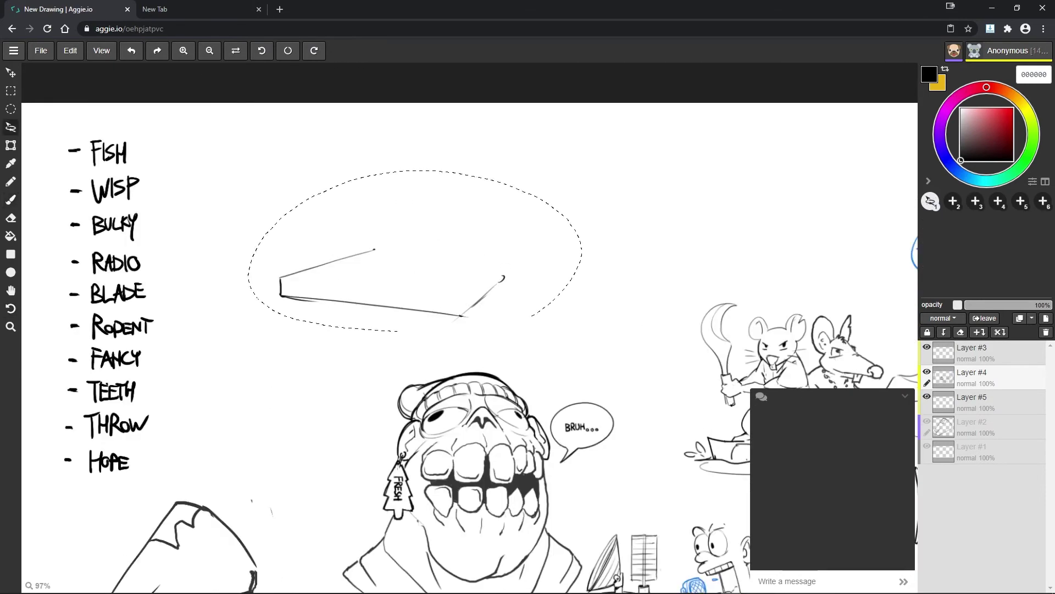
mouse_move(302, 167)
mouse_down()
mouse_move(458, 154)
mouse_move(462, 113)
mouse_move(428, 136)
mouse_move(433, 205)
mouse_move(371, 246)
mouse_move(336, 329)
mouse_up()
key(ctrl+z)
- Draw the catapult's near A-frame support and a throwing arm ending in an oval bowl
drag(377, 271, 352, 321)
key(ctrl+z)
mouse_move(374, 244)
mouse_down()
mouse_move(342, 326)
mouse_move(412, 327)
mouse_up()
key(v)
drag(457, 145, 424, 151)
key(b)
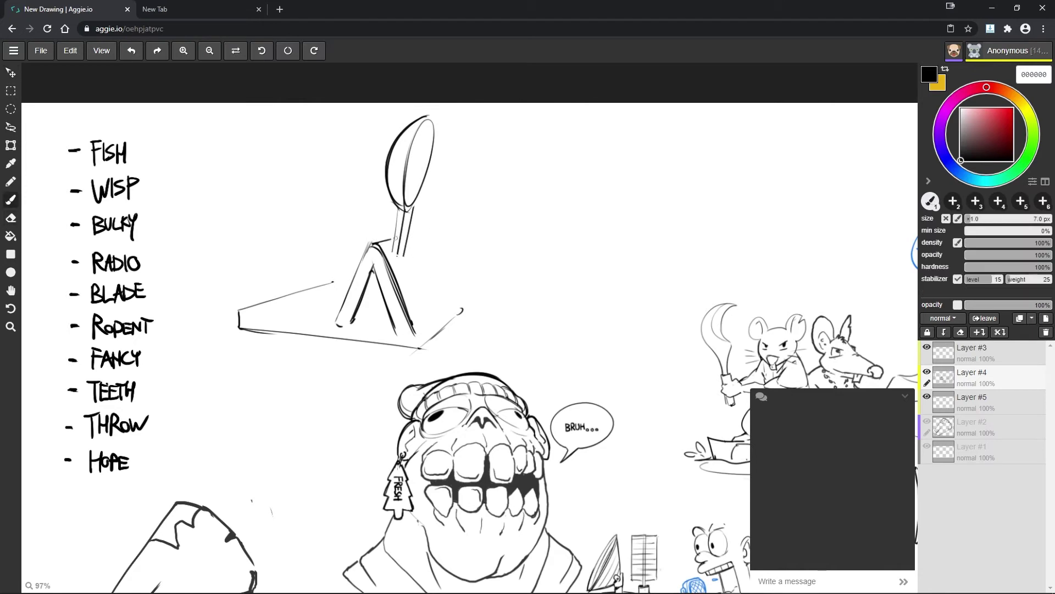
- Draw the catapult's far support legs and the axle wrapping around the foot of the throwing arm
drag(417, 237, 454, 303)
mouse_move(479, 148)
mouse_down()
mouse_move(491, 140)
mouse_move(473, 159)
mouse_up()
drag(406, 250, 439, 308)
key(ctrl+z)
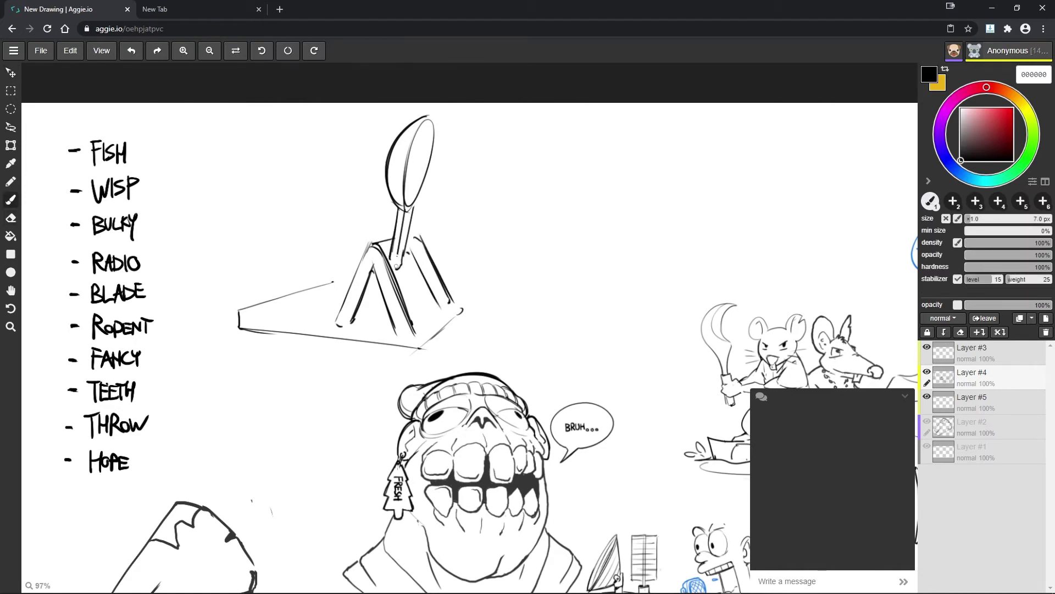
drag(385, 236, 397, 258)
drag(489, 147, 493, 138)
drag(408, 236, 415, 247)
- Draw two round wheels with hubs along the near side of the catapult base
mouse_move(390, 209)
mouse_down()
mouse_move(397, 267)
mouse_move(444, 306)
mouse_up()
mouse_move(362, 328)
mouse_down()
mouse_move(343, 352)
mouse_move(360, 328)
mouse_up()
key(ctrl+z)
mouse_move(272, 312)
mouse_down()
mouse_move(276, 374)
mouse_move(359, 330)
mouse_move(352, 340)
mouse_move(267, 335)
mouse_up()
key(ctrl+z)
key(ctrl+z)
drag(274, 311, 292, 357)
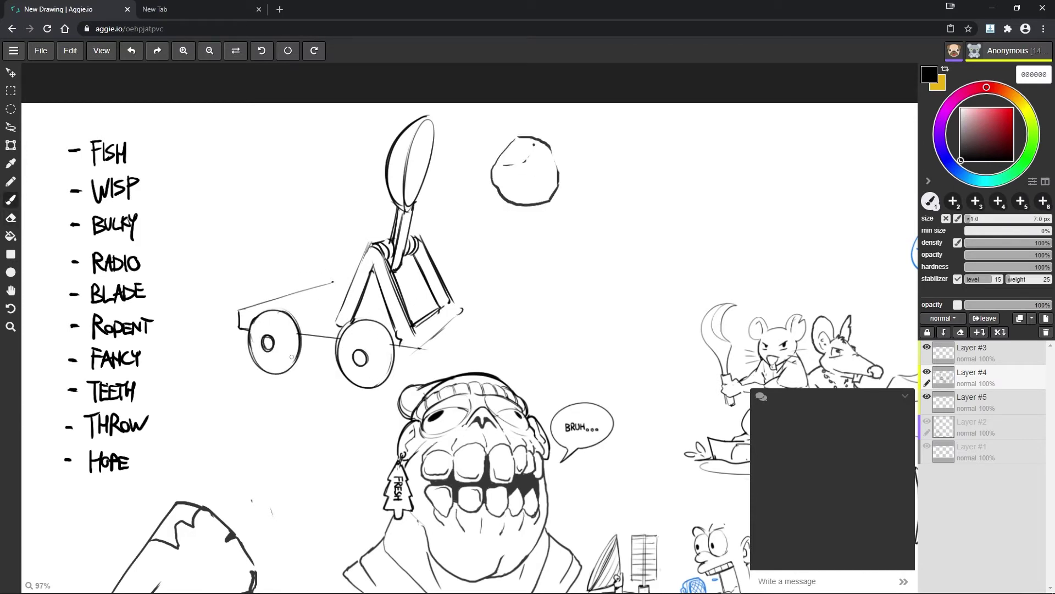
- Complete the catapult's deck with inner beams, two pointed rear brackets, a front crossbeam and a dark far wheel
mouse_move(410, 352)
mouse_down()
mouse_move(459, 306)
mouse_move(457, 330)
mouse_move(589, 288)
mouse_up()
key(m)
key(ctrl+z)
key(m)
drag(494, 330, 536, 337)
key(b)
mouse_move(394, 352)
mouse_down()
mouse_move(418, 344)
mouse_move(433, 314)
mouse_move(390, 326)
mouse_up()
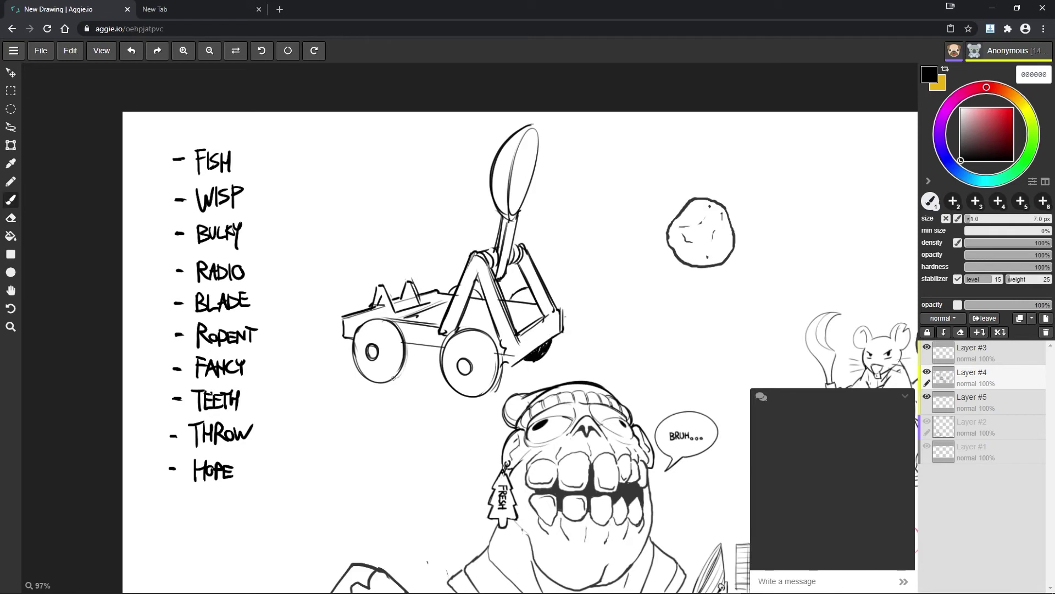
drag(394, 378, 410, 344)
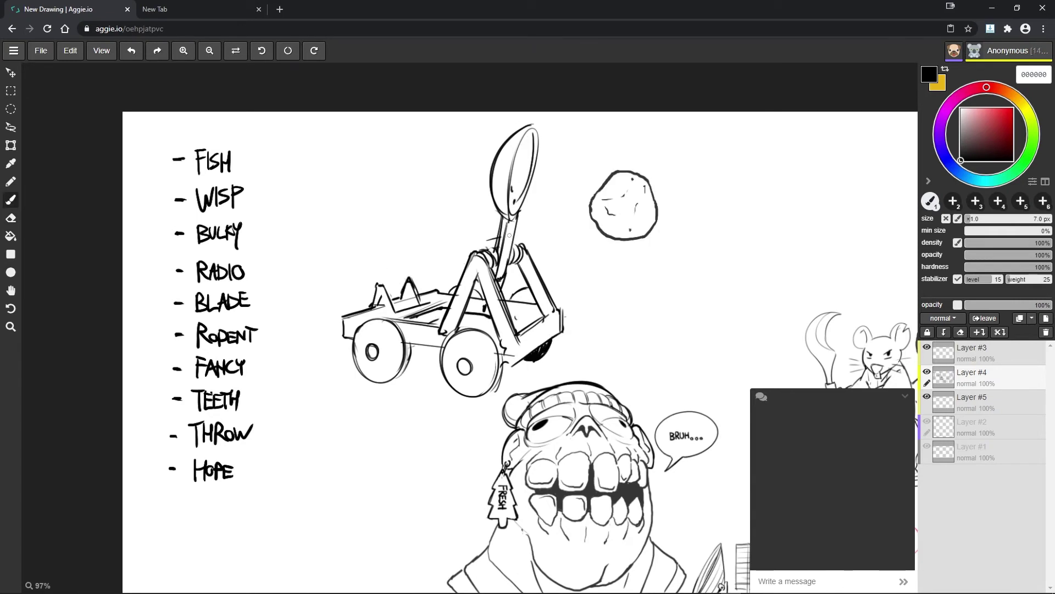
- Draw an upright rectangular stop frame around the base of the catapult's throwing arm, and erase the overlapping lines
mouse_move(509, 235)
mouse_down()
mouse_move(538, 268)
mouse_move(490, 294)
mouse_up()
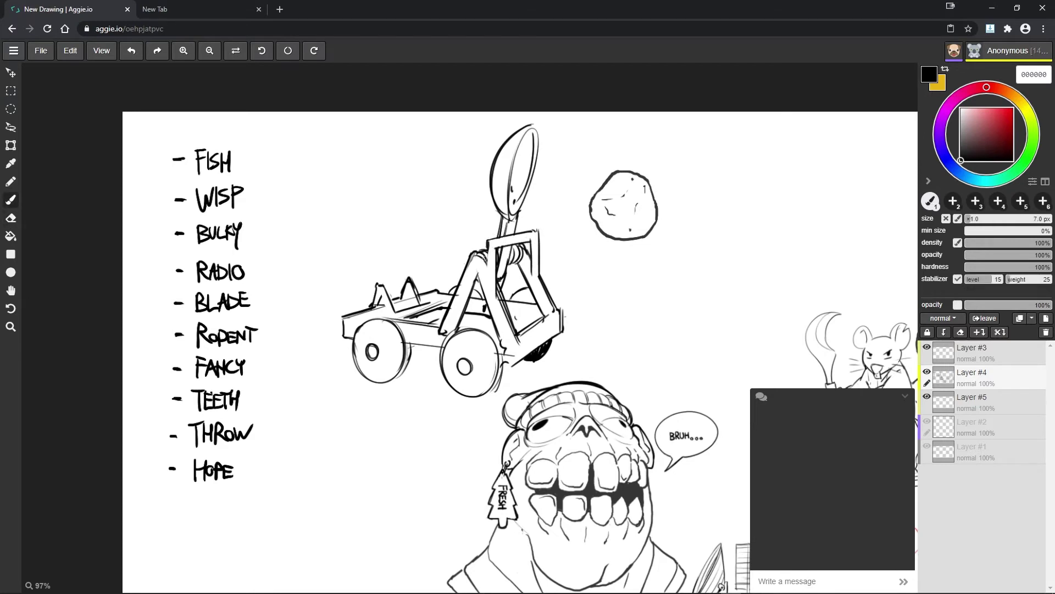
key(e)
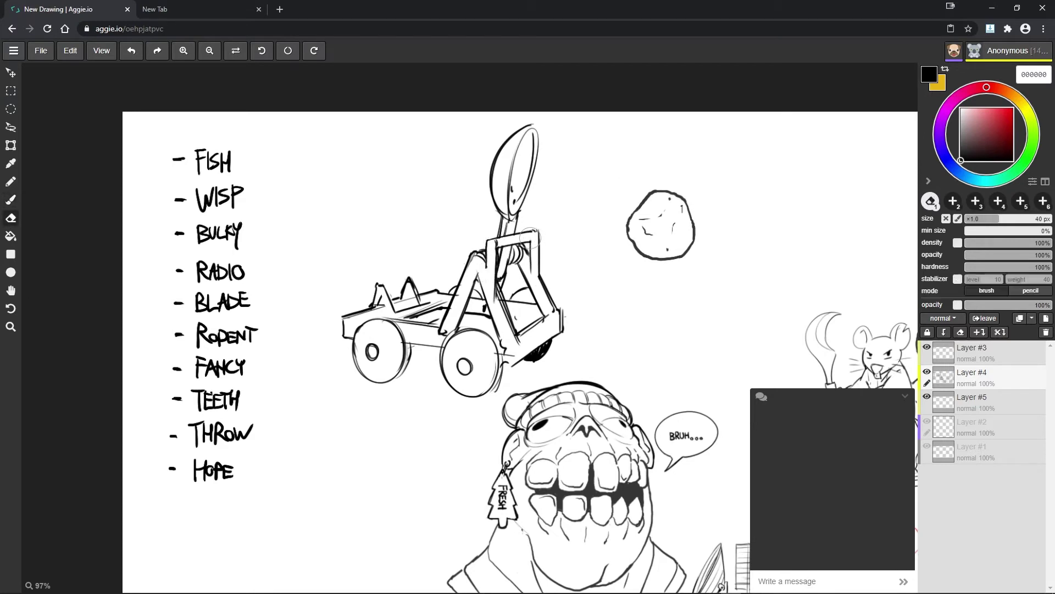
key(b)
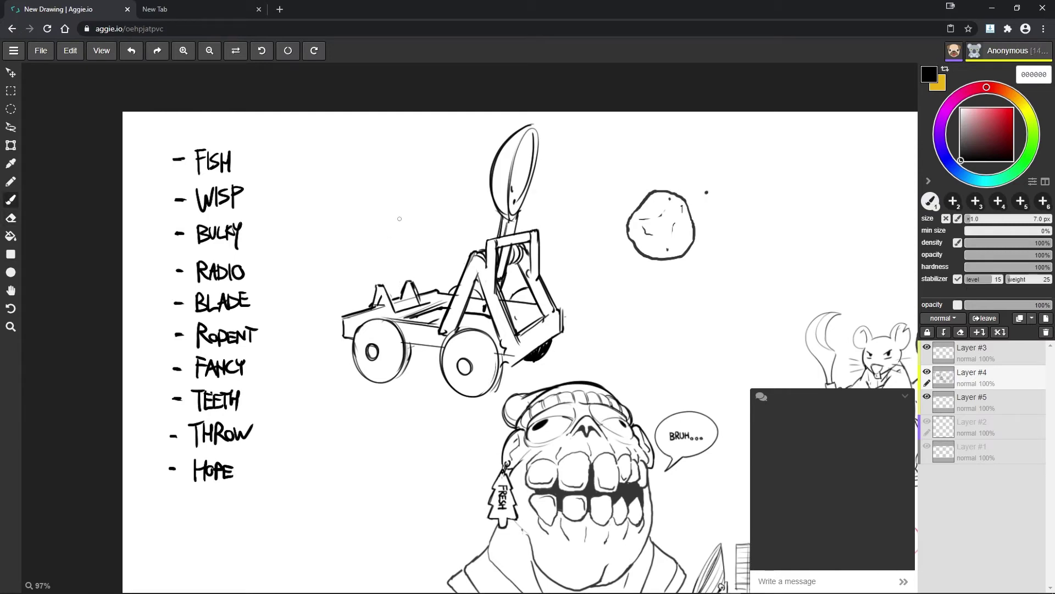
drag(400, 219, 361, 336)
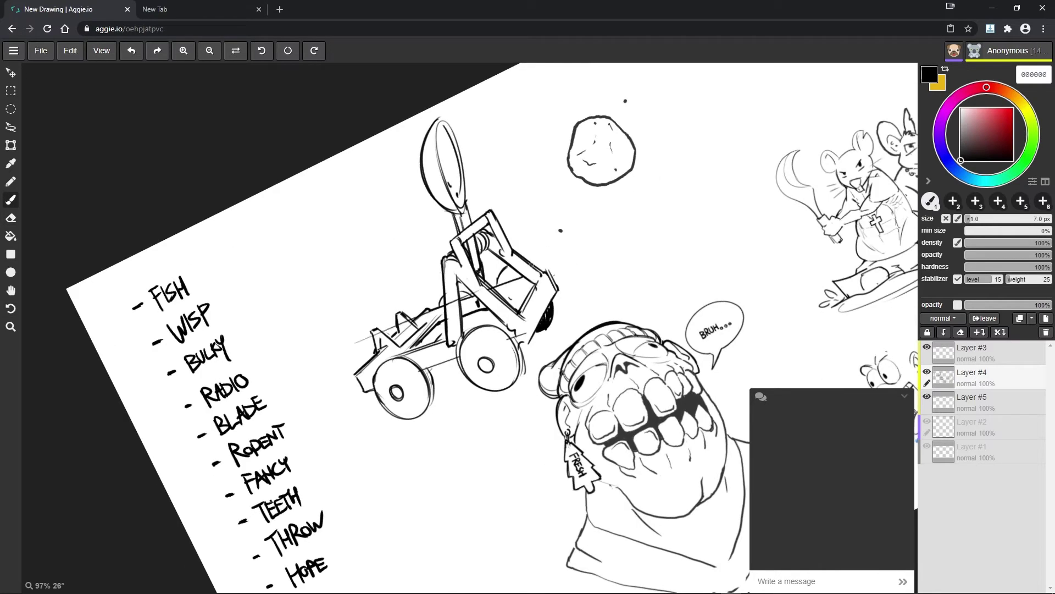
- Sketch a bent arm with a drooping hand for a figure standing behind the catapult's rear end
key(Escape)
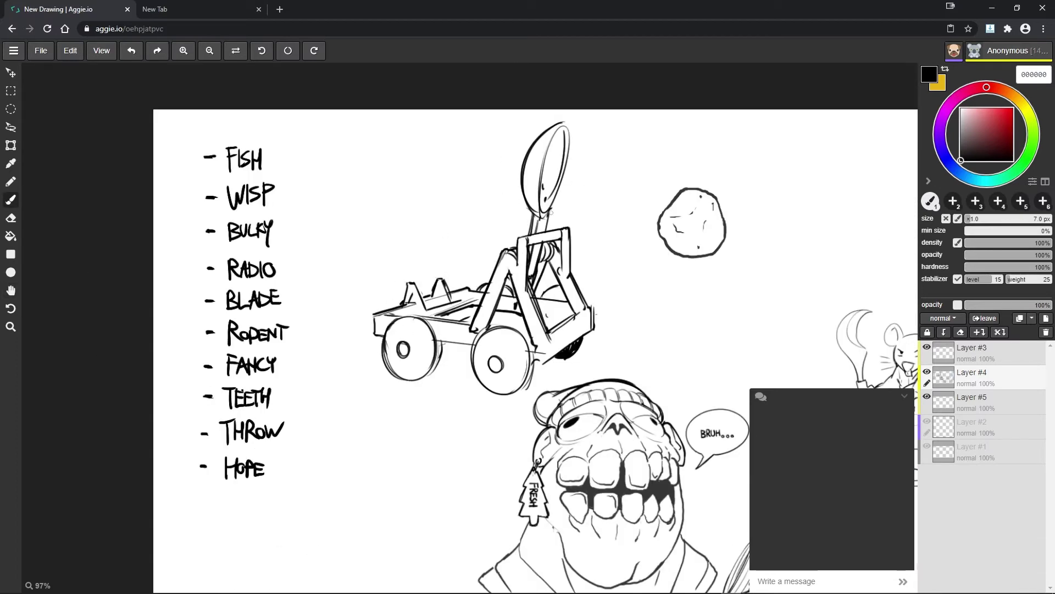
drag(544, 280, 625, 243)
key(Escape)
drag(402, 239, 404, 302)
key(ctrl+z)
mouse_move(366, 248)
mouse_down()
mouse_move(383, 257)
mouse_move(393, 224)
mouse_move(401, 231)
mouse_move(370, 288)
mouse_move(385, 289)
mouse_up()
key(e)
key(b)
key(ctrl+z)
key(e)
key(b)
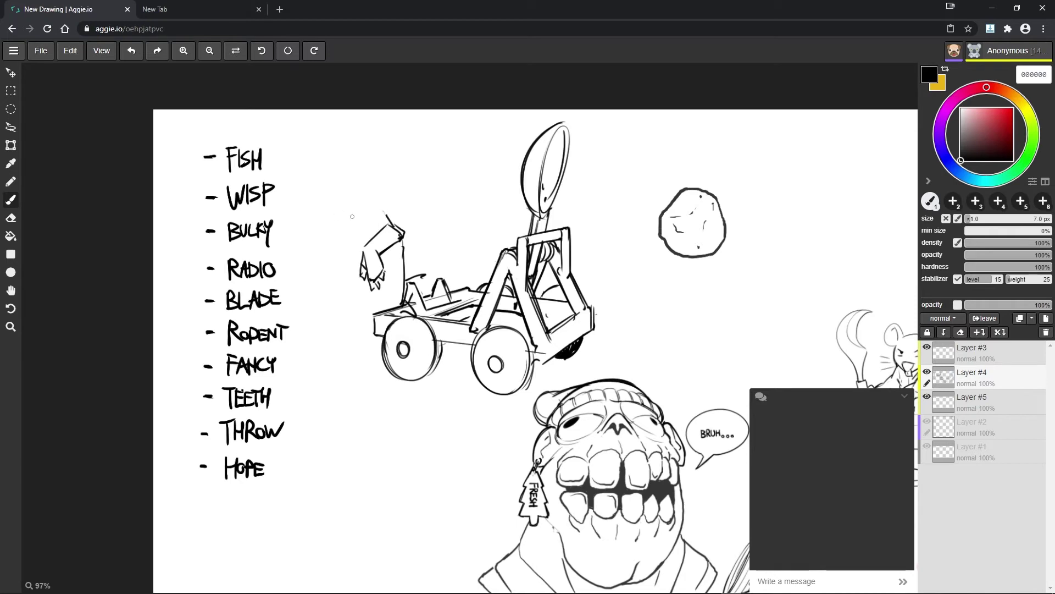
- Draw the figure's shoulder line and the upper part of its other arm
drag(379, 214, 339, 217)
drag(334, 219, 322, 255)
key(ctrl+z)
drag(325, 217, 314, 268)
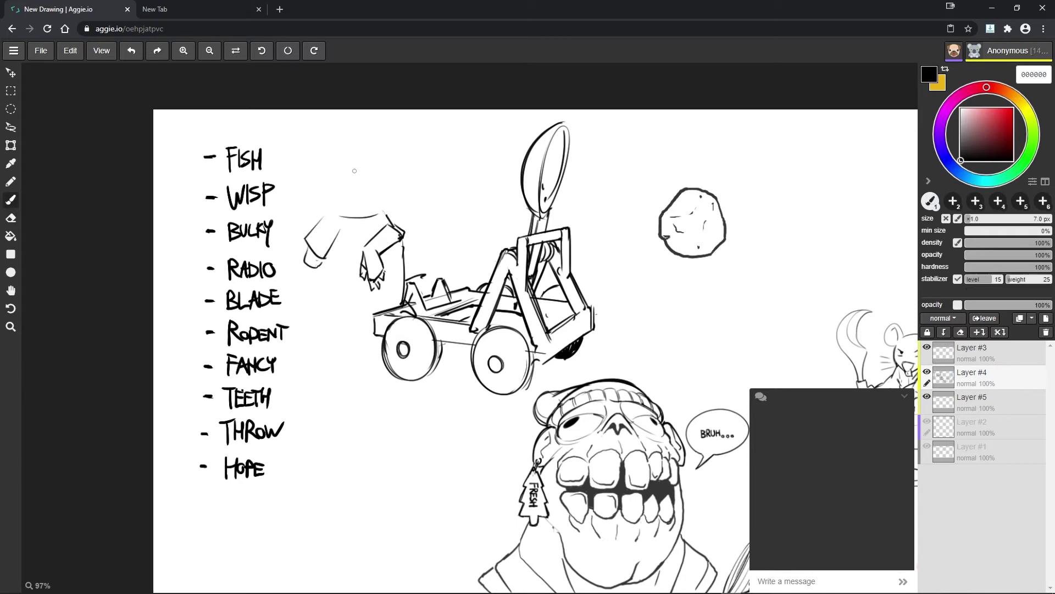
- Sketch the angular front edge of the figure's head above the shoulders, and draw a hat brim across the round boulder
key(ctrl+z)
mouse_move(379, 165)
mouse_down()
mouse_move(354, 193)
mouse_move(330, 185)
mouse_up()
key(ctrl+z)
drag(358, 144, 378, 190)
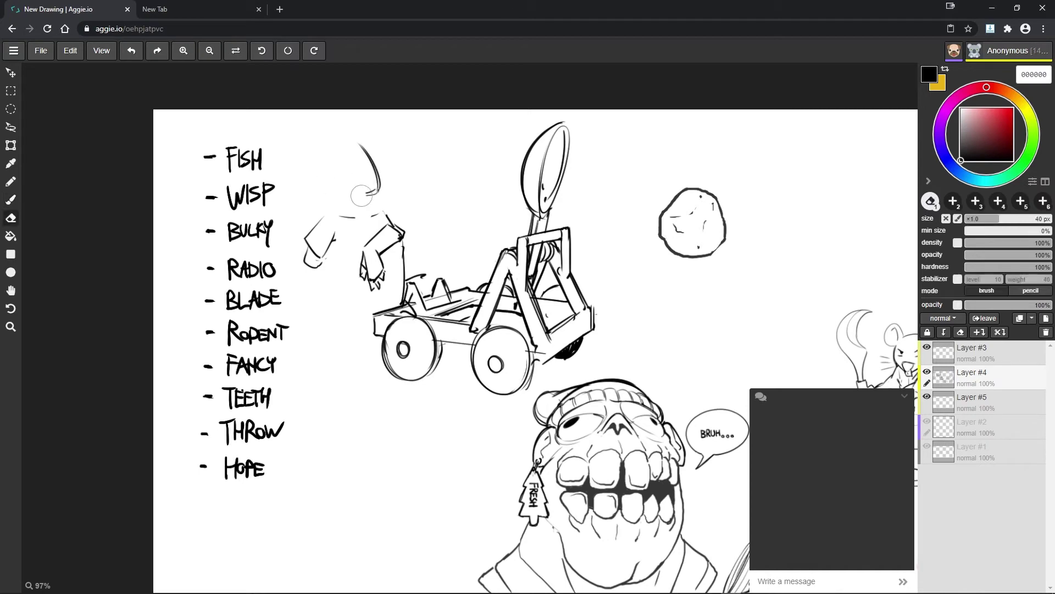
key(ctrl+z)
mouse_move(358, 144)
mouse_down()
mouse_move(378, 189)
mouse_move(363, 146)
mouse_move(377, 154)
mouse_up()
key(ctrl+z)
key(ctrl+z)
drag(383, 156, 362, 206)
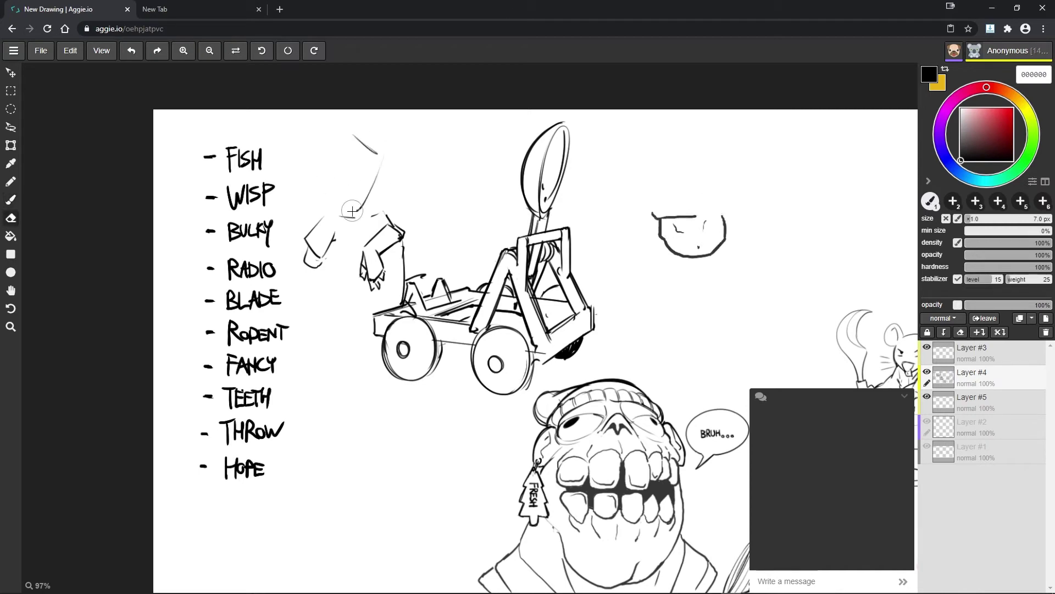
drag(652, 213, 733, 212)
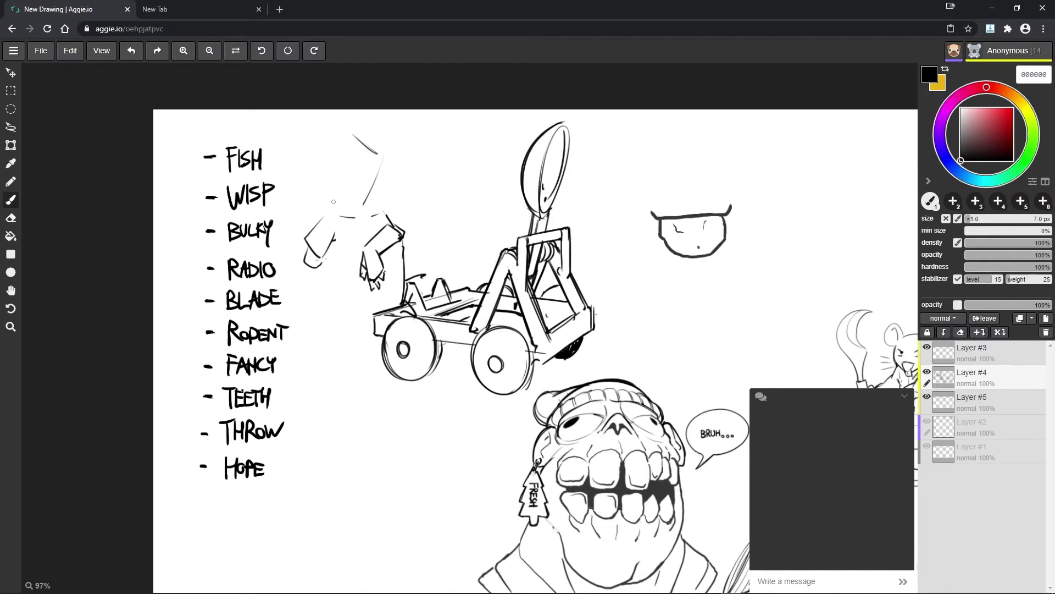
- Draw the back of the figure's helmet, its visor opening and a slatted face guard
key(ctrl+z)
mouse_move(341, 134)
mouse_down()
mouse_move(324, 131)
mouse_move(330, 203)
mouse_up()
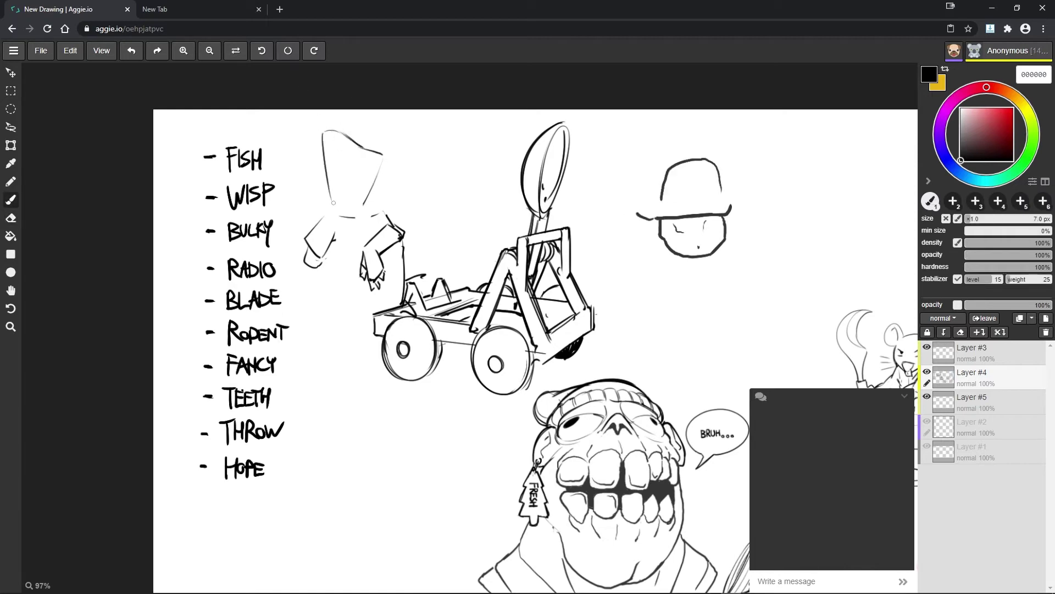
key(ctrl+z)
key(ctrl+z)
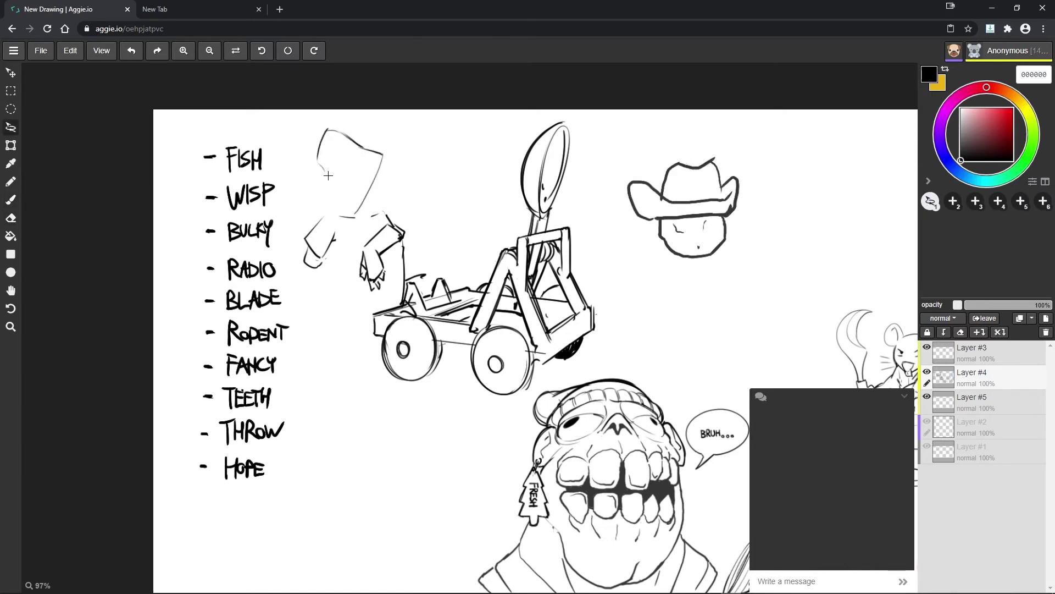
mouse_move(336, 128)
mouse_down()
mouse_move(393, 151)
mouse_move(387, 189)
mouse_move(348, 171)
mouse_up()
key(ctrl+z)
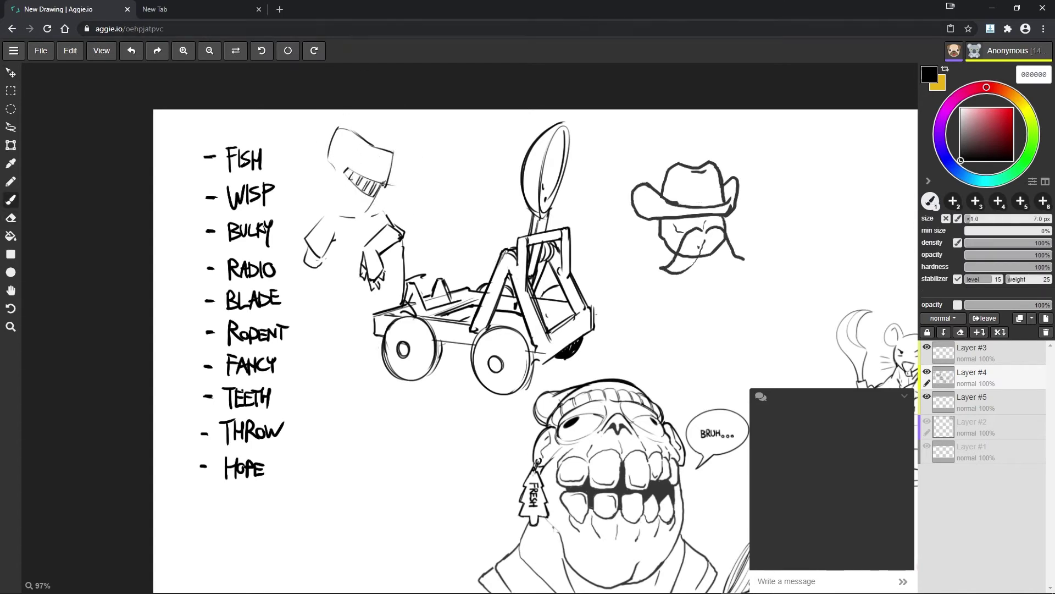
drag(341, 156, 361, 157)
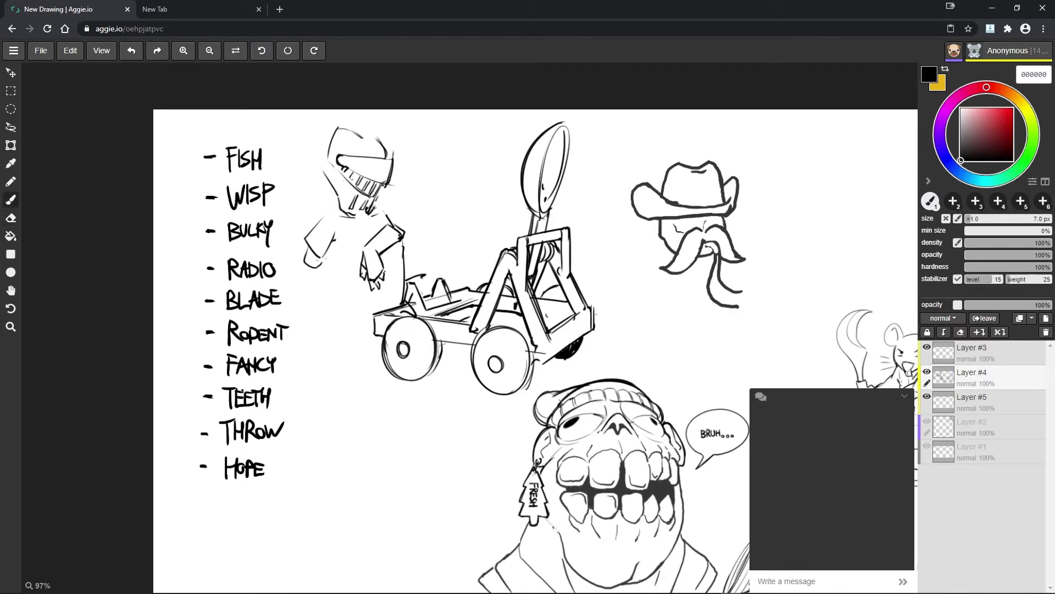
- Reposition the helmeted head over the figure's shoulders and add a spiky plume on top
key(l)
mouse_move(307, 220)
mouse_down()
mouse_move(330, 127)
mouse_move(319, 236)
mouse_up()
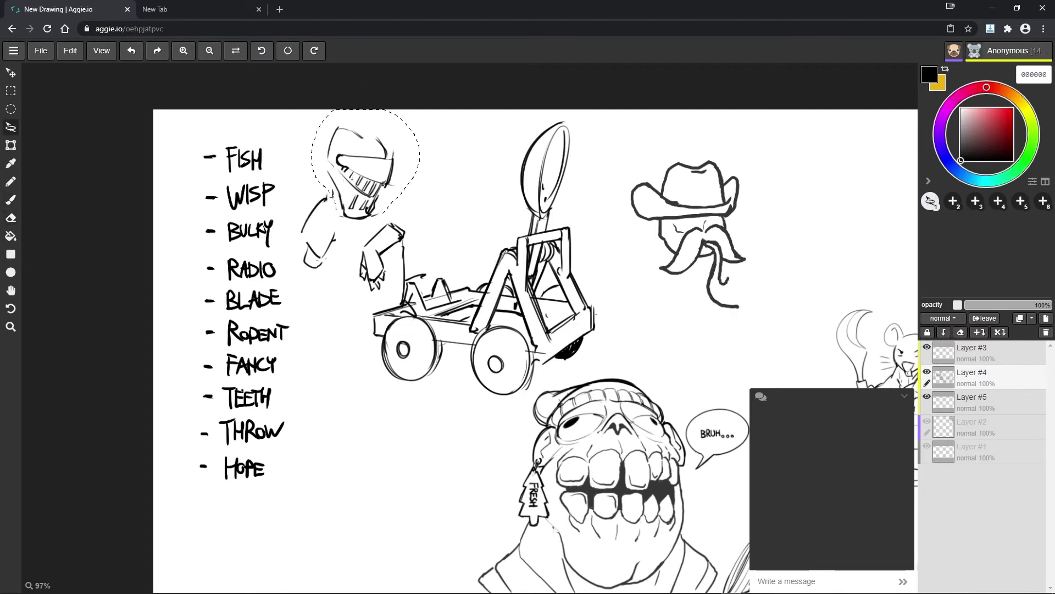
key(v)
mouse_move(363, 181)
mouse_down()
mouse_move(371, 195)
mouse_move(329, 194)
mouse_up()
key(e)
key(b)
- Delete the stray scribble next to the catapult's rear wheel and deselect, staying on Layer #4
drag(362, 292, 360, 259)
key(l)
key(Delete)
click(971, 377)
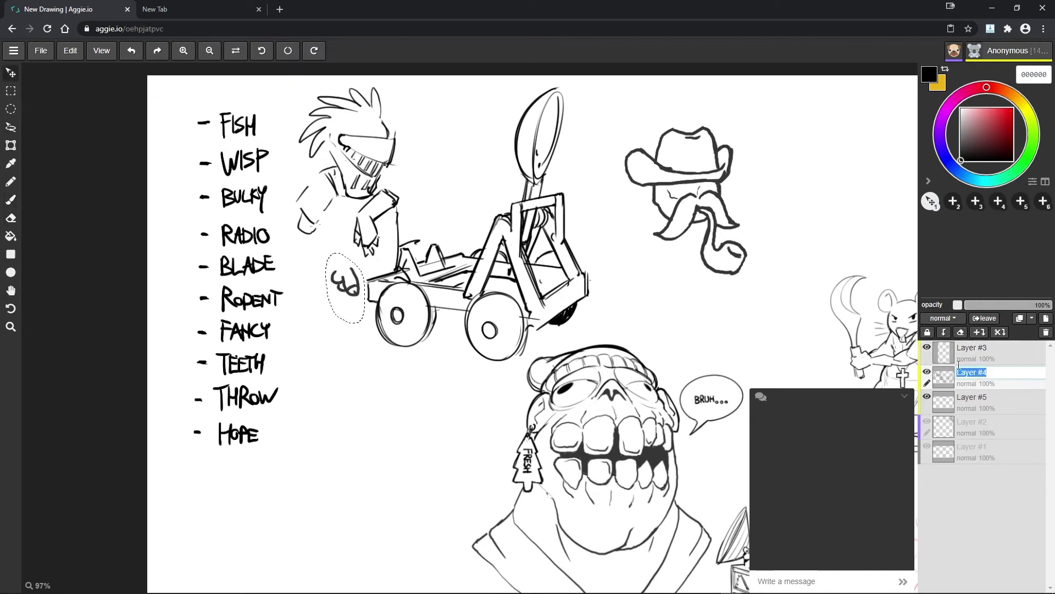
key(ctrl+d)
key(b)
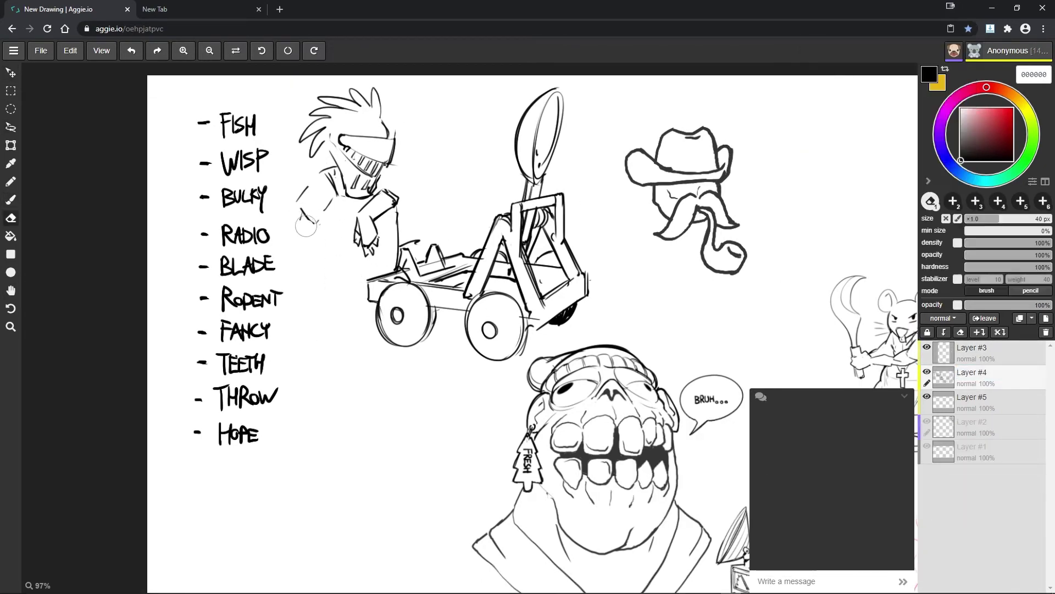
- Redraw the figure's far arm bent at the hip, and draw the torso and the long standing leg
key(ctrl+z)
mouse_move(329, 231)
mouse_down()
mouse_move(292, 207)
mouse_move(306, 238)
mouse_up()
key(ctrl+z)
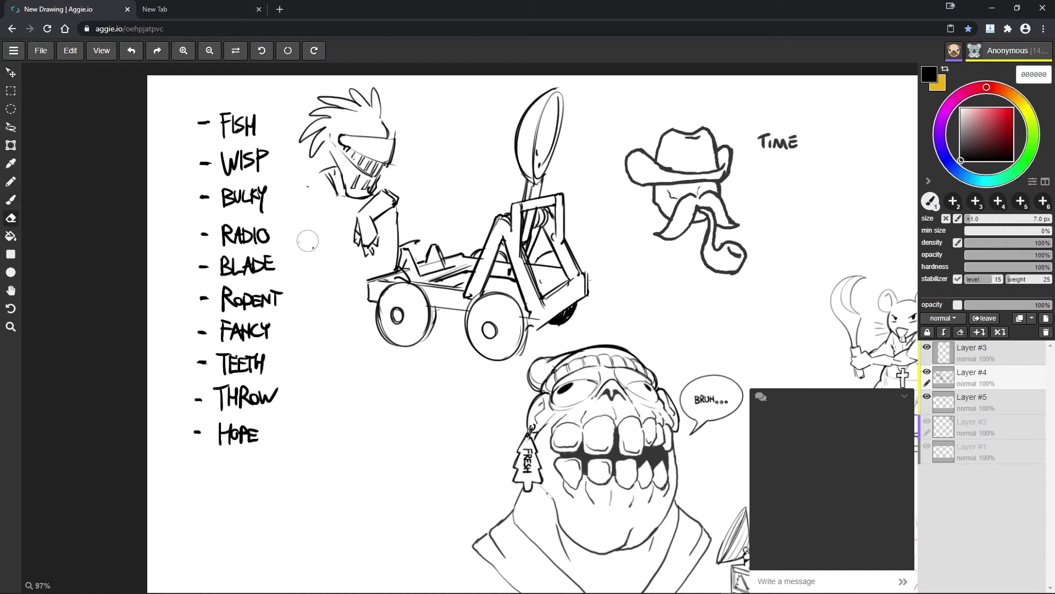
mouse_move(321, 190)
mouse_down()
mouse_move(283, 210)
mouse_move(321, 231)
mouse_up()
key(ctrl+z)
mouse_move(316, 174)
mouse_down()
mouse_move(306, 217)
mouse_move(316, 240)
mouse_move(342, 209)
mouse_move(311, 269)
mouse_move(343, 249)
mouse_move(308, 281)
mouse_move(332, 330)
mouse_up()
drag(383, 233, 375, 275)
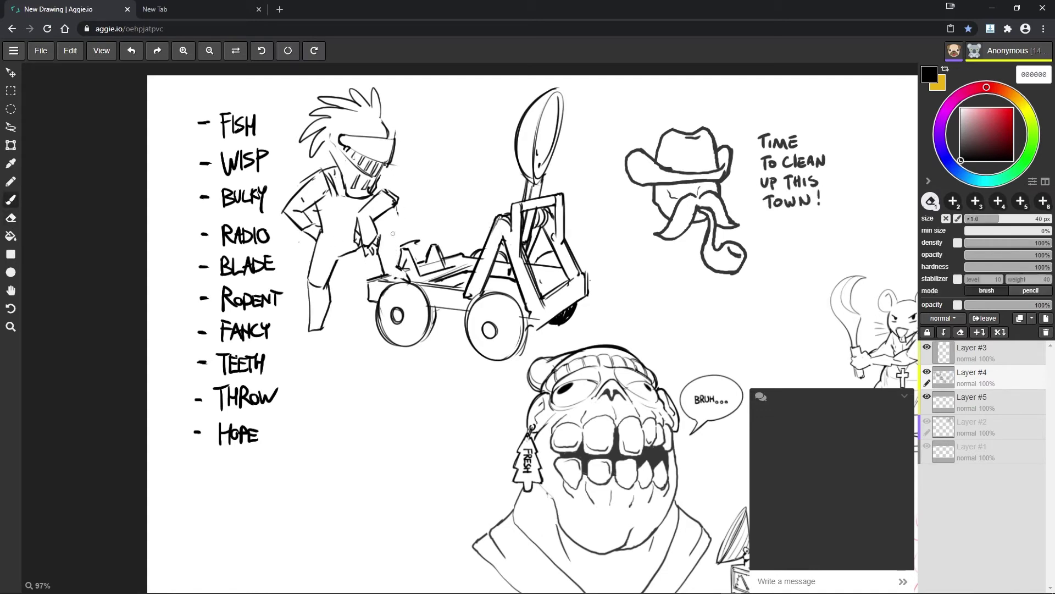
- Draw the figure's raised leg on the catapult, the standing foot, the shirt hem and the collar
drag(397, 206, 394, 266)
mouse_move(322, 323)
mouse_down()
mouse_move(295, 336)
mouse_move(325, 338)
mouse_up()
drag(338, 259, 326, 234)
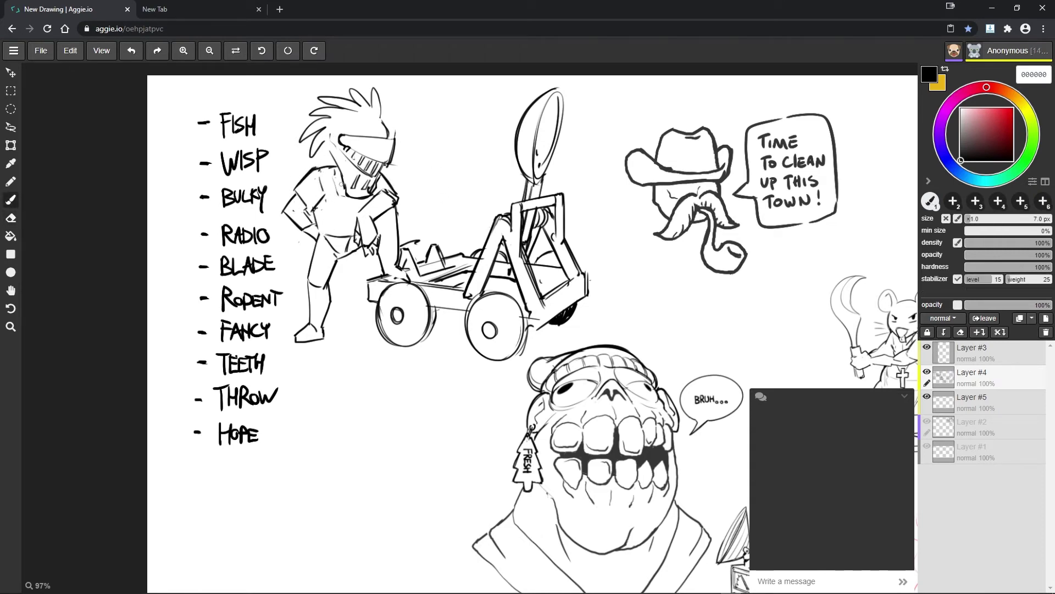
drag(328, 172, 360, 202)
- Draw two large curves as the cowboy's rounded body on both sides of his head
scroll(387, 118, right, 3)
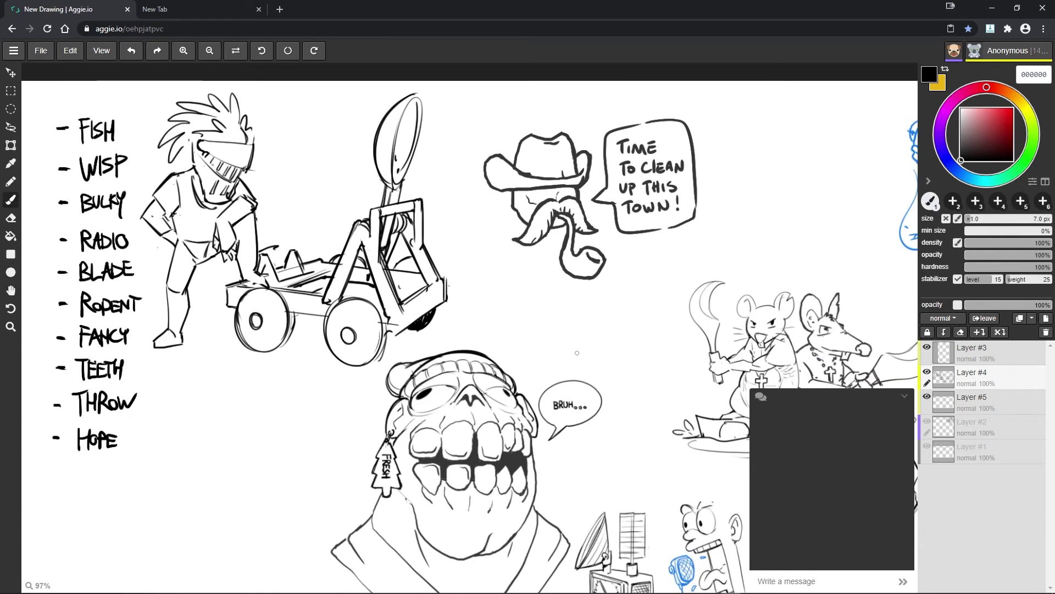
scroll(579, 274, right, 1)
scroll(506, 199, up, 1)
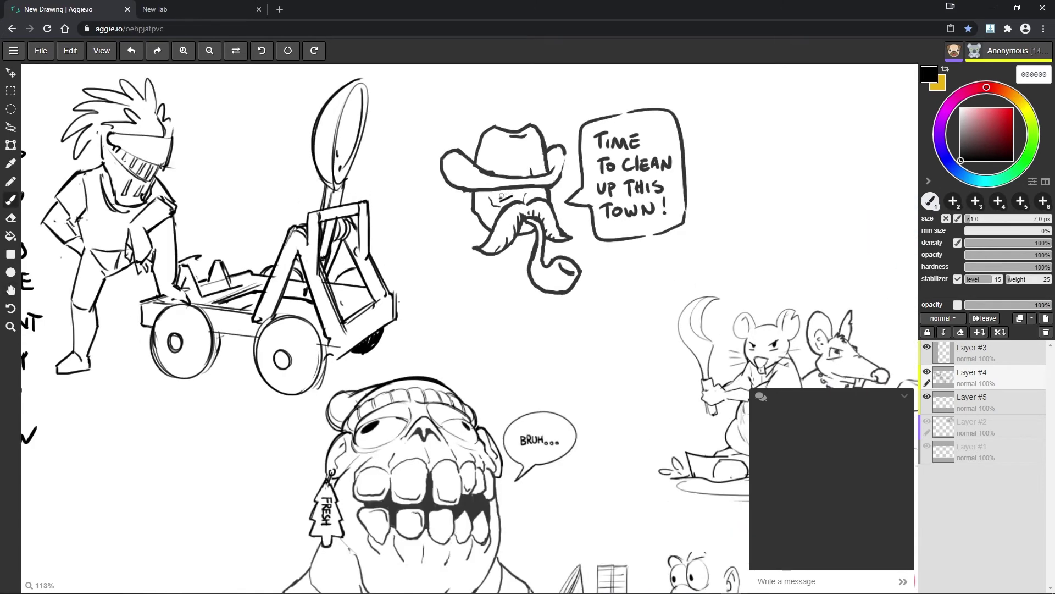
scroll(481, 193, down, 1)
scroll(482, 193, left, 1)
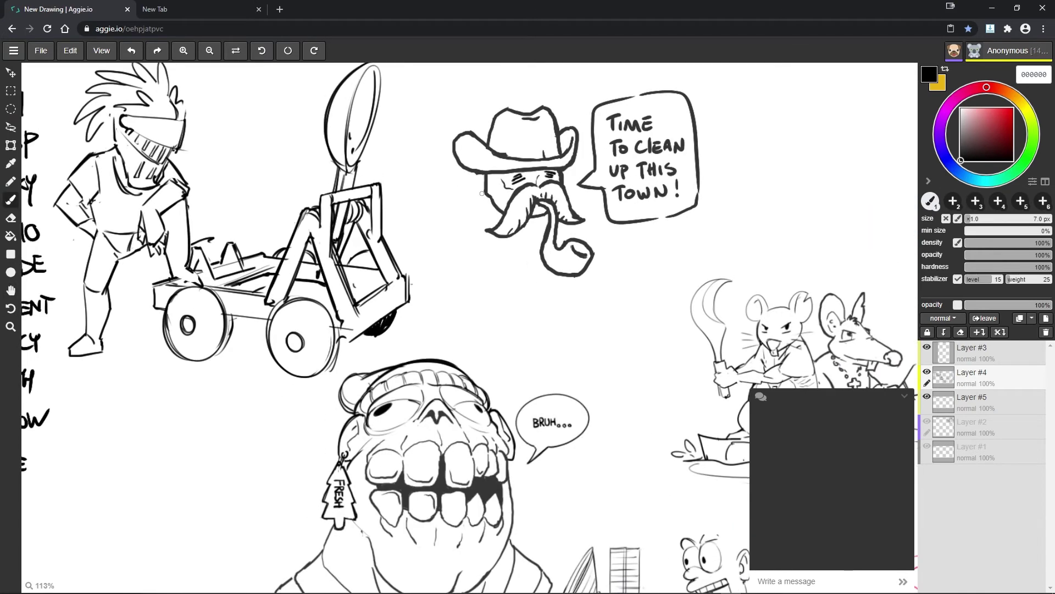
drag(476, 199, 466, 285)
drag(575, 196, 575, 295)
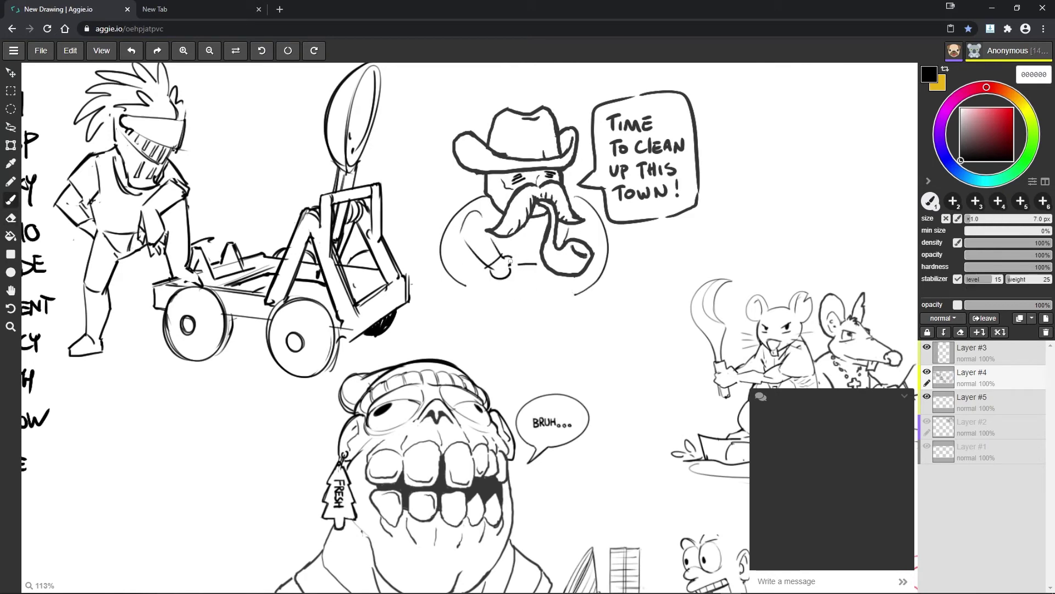
- Draw a five-pointed star in the cowboy's hand below the moustache, and clean up the overlapping lines
key(e)
mouse_move(511, 291)
mouse_down()
mouse_move(556, 282)
mouse_move(560, 304)
mouse_up()
key(b)
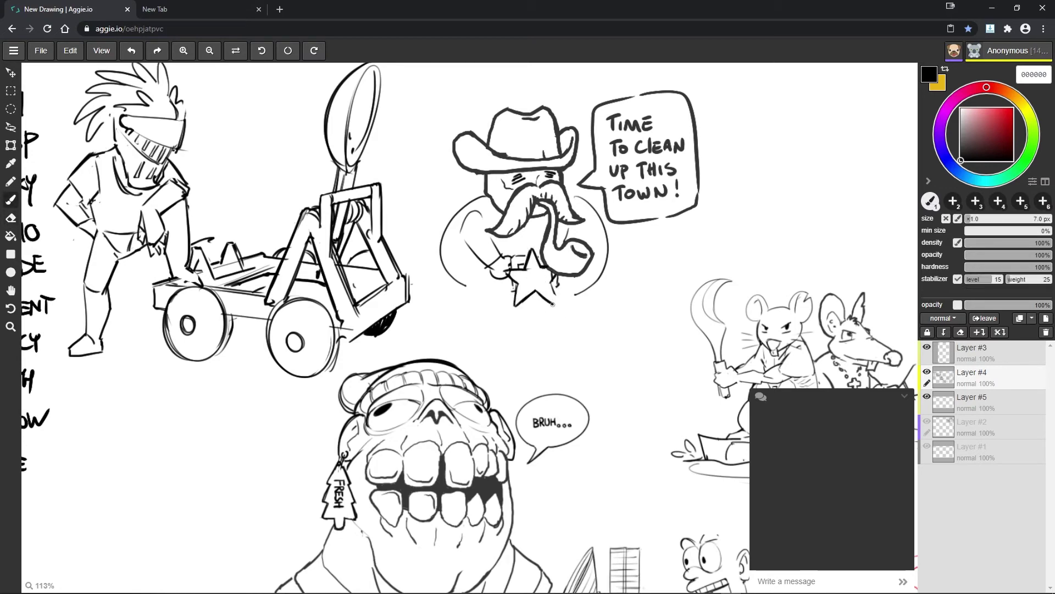
key(e)
key(b)
key(e)
mouse_move(539, 259)
mouse_down()
mouse_move(497, 283)
mouse_move(514, 274)
mouse_up()
key(b)
key(e)
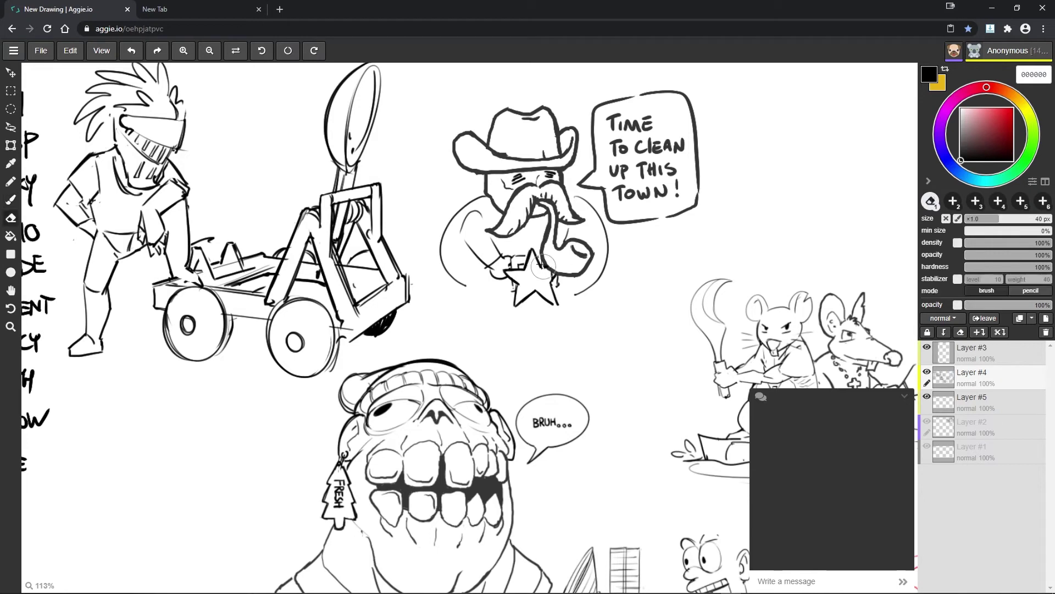
key(b)
drag(558, 304, 550, 284)
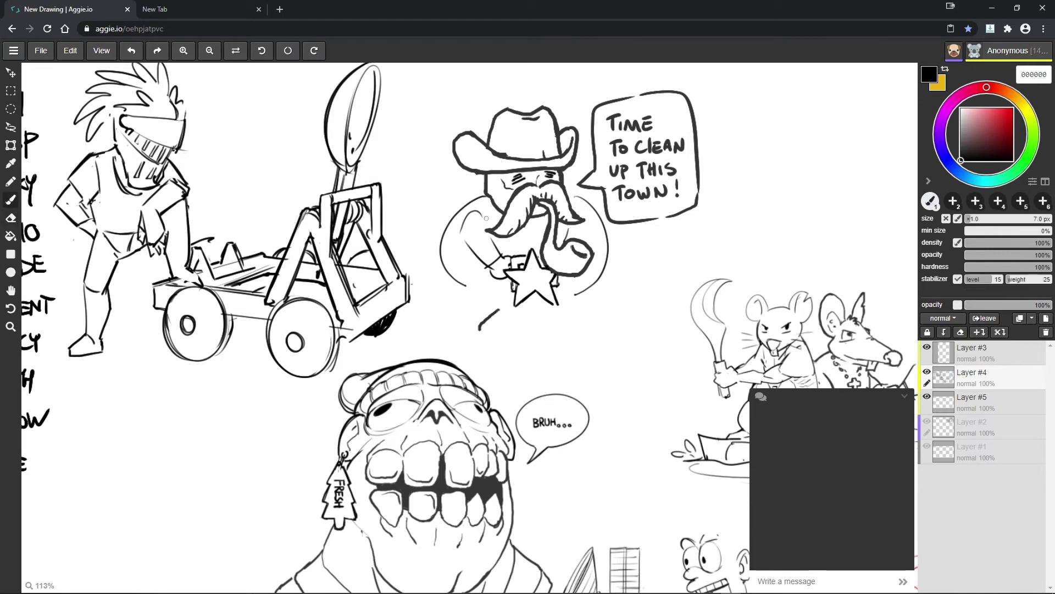
- Draw a pointed cowboy boot below the cowboy's body
drag(501, 311, 483, 344)
mouse_move(471, 297)
mouse_down()
mouse_move(458, 330)
mouse_move(490, 346)
mouse_up()
key(e)
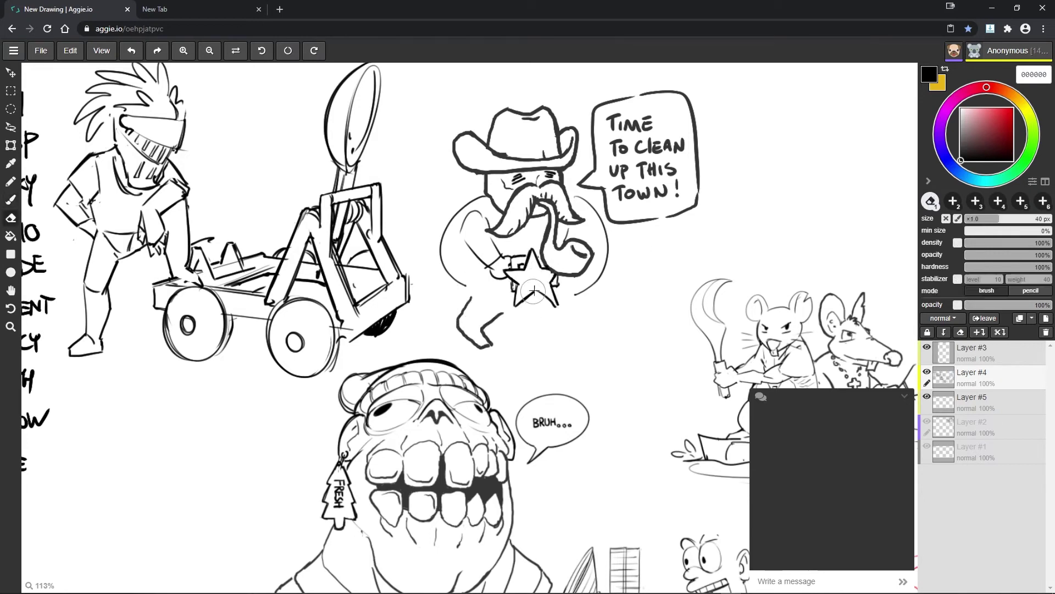
drag(533, 290, 525, 296)
key(b)
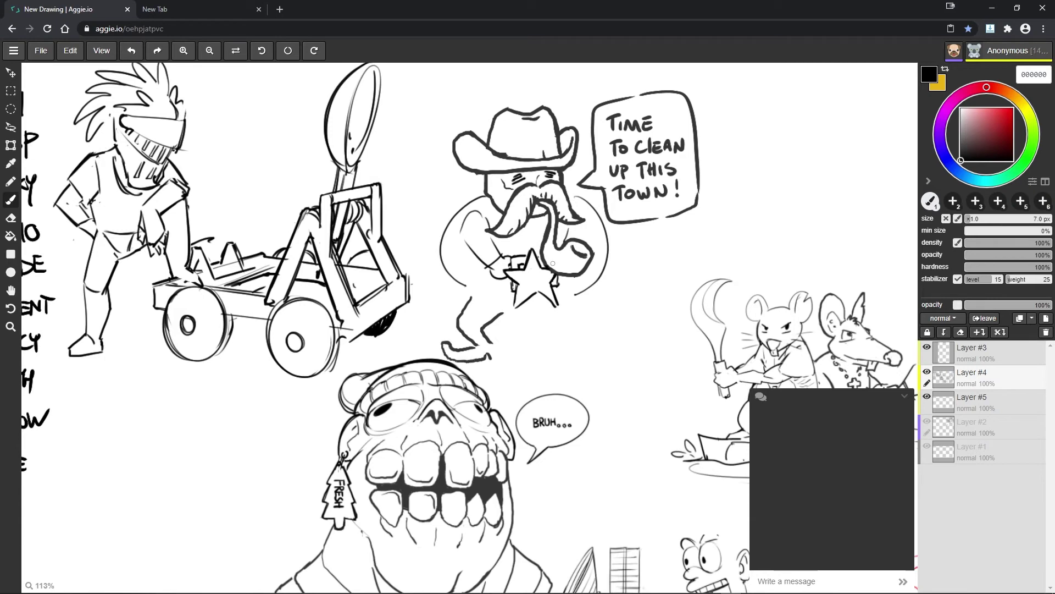
- Erase the star and the arm holding it from the cowboy, and collapse the chat window
key(e)
mouse_move(558, 297)
mouse_down()
mouse_move(531, 261)
mouse_move(511, 270)
mouse_move(486, 330)
mouse_up()
drag(662, 137, 636, 156)
key(b)
click(903, 396)
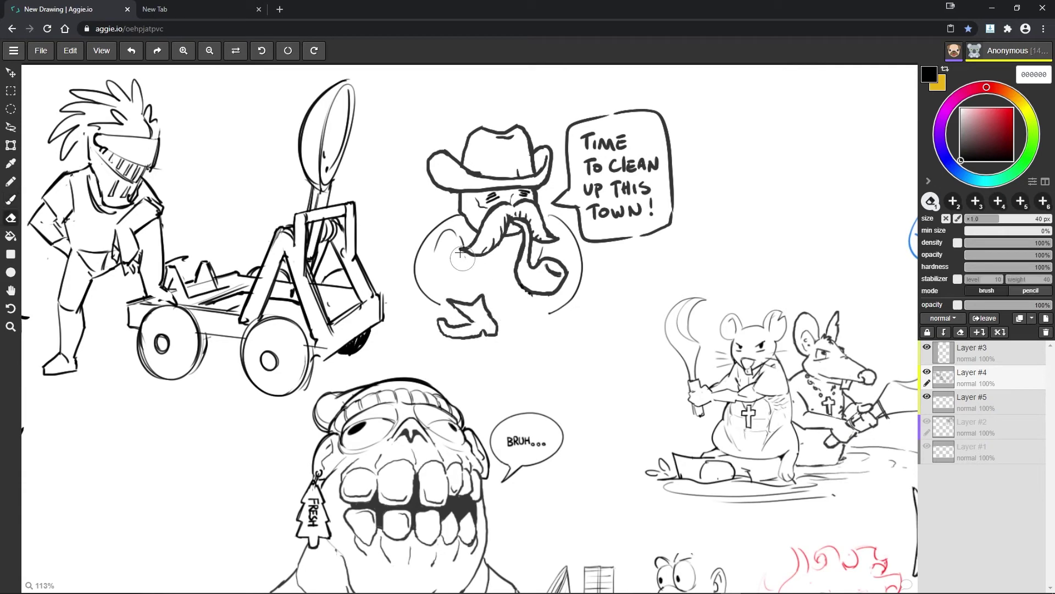
key(ctrl+z)
- Draw a large five-pointed star in the empty space beside the cowboy's speech bubble
drag(498, 287, 353, 306)
mouse_move(613, 142)
mouse_down()
mouse_move(601, 187)
mouse_move(640, 203)
mouse_move(575, 250)
mouse_move(657, 168)
mouse_up()
key(ctrl+z)
drag(558, 177, 659, 173)
mouse_move(606, 137)
mouse_down()
mouse_move(648, 239)
mouse_move(569, 268)
mouse_up()
mouse_move(559, 176)
mouse_down()
mouse_move(666, 254)
mouse_move(665, 173)
mouse_up()
key(ctrl+z)
key(ctrl+z)
key(ctrl+z)
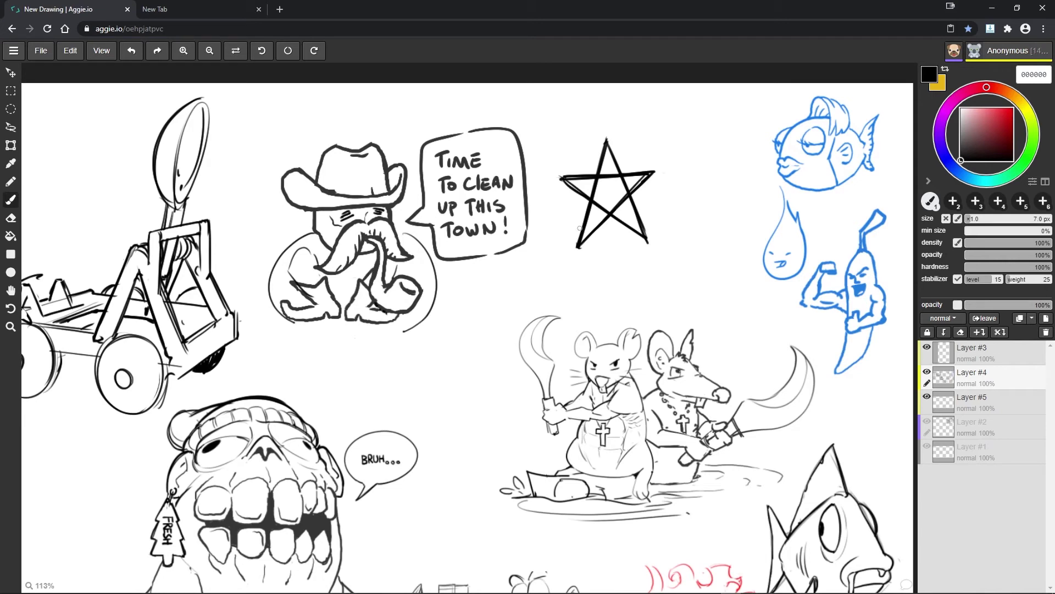
- Shrink the star, place it in front of the cowboy's body between his boots, and erase the lines inside it
drag(579, 228, 648, 226)
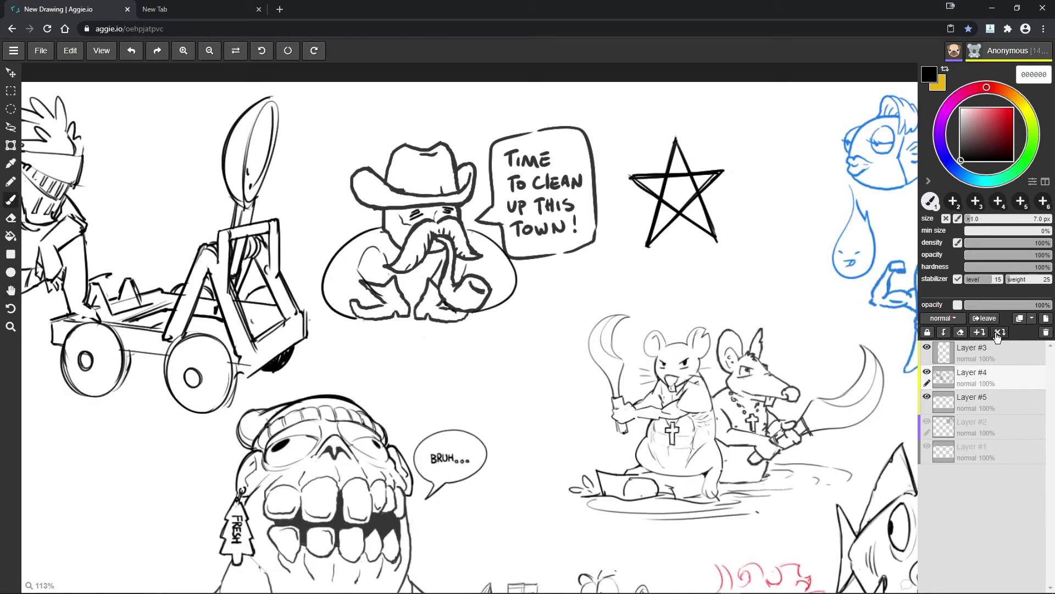
right_click(945, 378)
key(Escape)
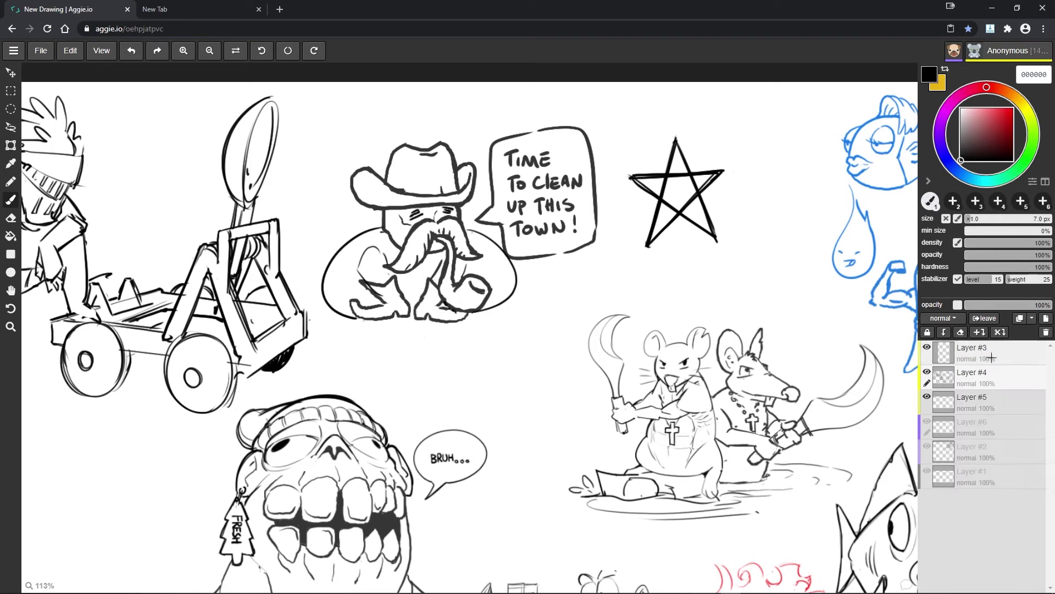
key(ctrl+z)
key(ctrl+t)
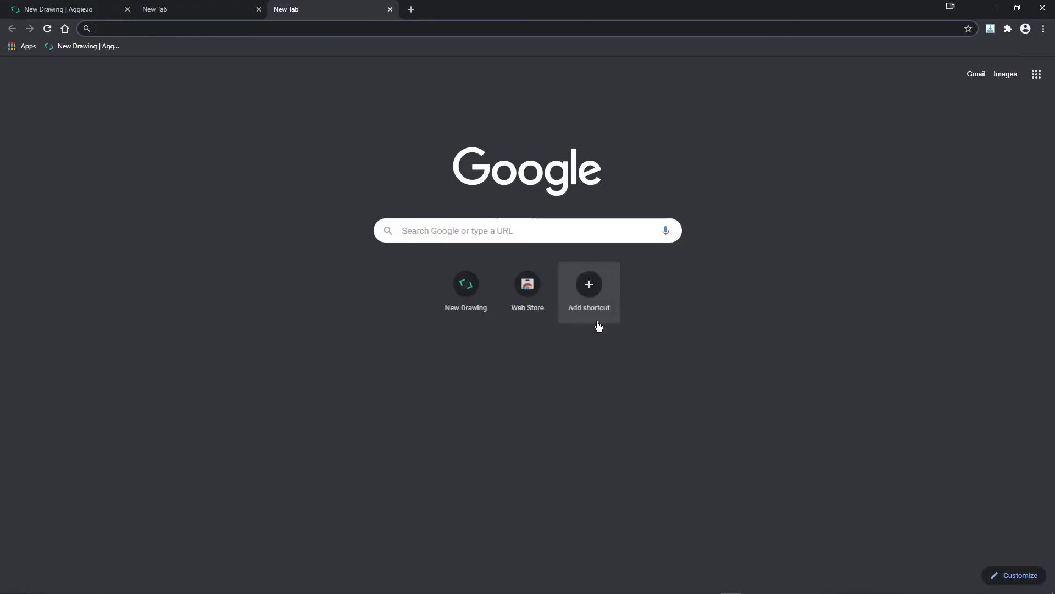
key(ctrl+1)
mouse_move(404, 315)
mouse_down()
mouse_move(422, 287)
mouse_move(426, 299)
mouse_move(417, 280)
mouse_move(440, 291)
mouse_move(423, 308)
mouse_up()
key(e)
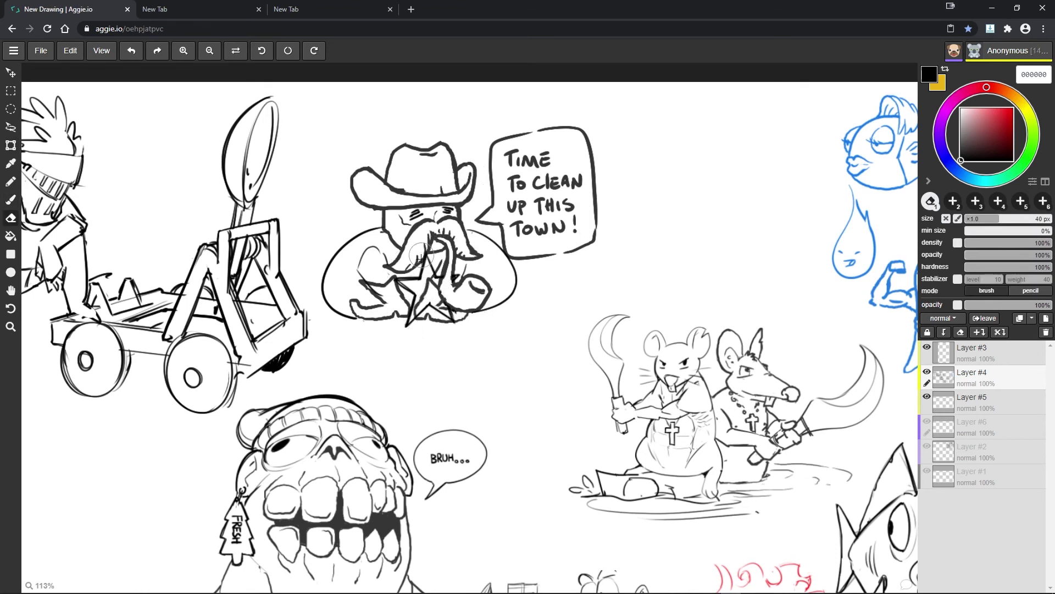
click(928, 347)
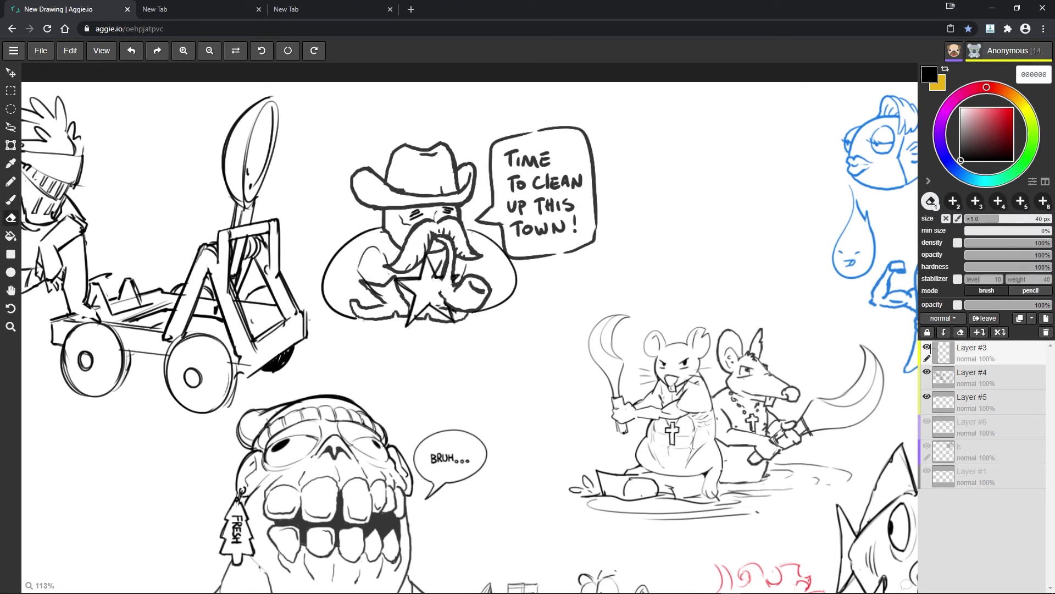
double_click(972, 397)
click(1003, 376)
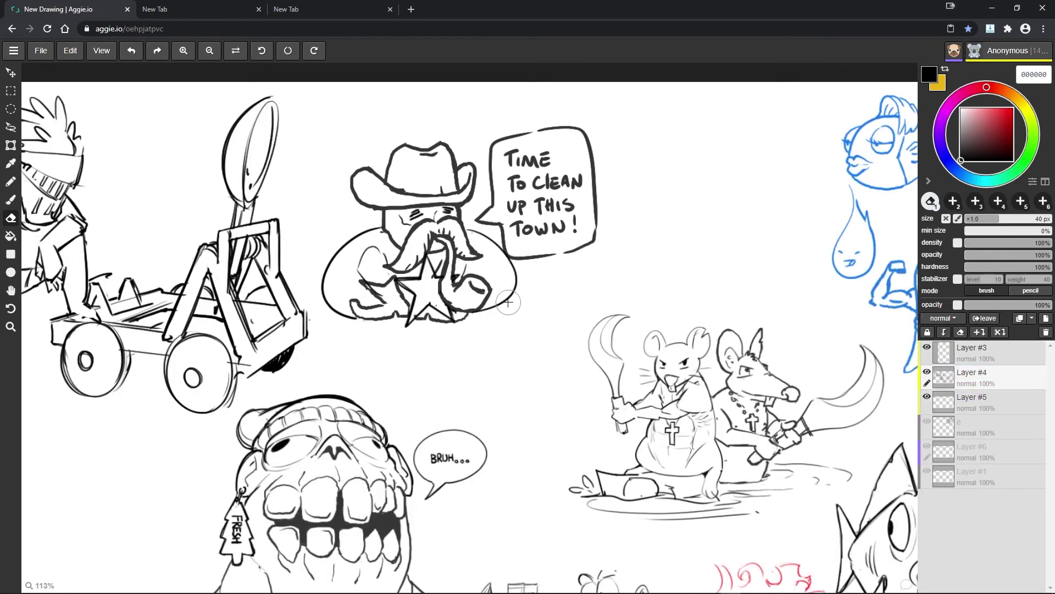
- Reduce the eraser size to 12 px and brush thin ground lines receding from the cowboy into the distance
key(bracketleft)
key(bracketleft)
key(bracketleft)
key(b)
drag(567, 297, 505, 304)
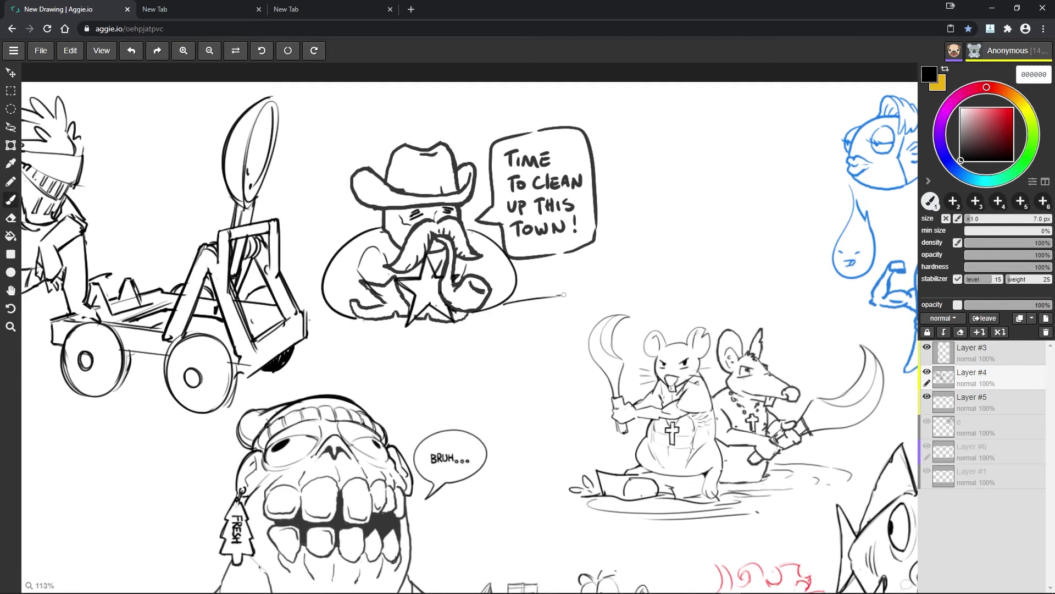
drag(614, 286, 512, 294)
mouse_move(615, 272)
mouse_down()
mouse_move(523, 274)
mouse_move(550, 270)
mouse_up()
drag(666, 259, 618, 267)
drag(692, 244, 659, 249)
- Draw a small steam locomotive with a smoking chimney at the far end of the ground lines beyond the cowboy's speech bubble
mouse_move(757, 237)
mouse_down()
mouse_move(660, 240)
mouse_move(655, 225)
mouse_move(677, 235)
mouse_up()
mouse_move(682, 235)
mouse_down()
mouse_move(739, 235)
mouse_move(653, 228)
mouse_up()
mouse_move(654, 210)
mouse_down()
mouse_move(652, 222)
mouse_move(716, 200)
mouse_move(716, 225)
mouse_move(692, 216)
mouse_move(758, 199)
mouse_move(727, 221)
mouse_up()
mouse_move(681, 202)
mouse_down()
mouse_move(678, 190)
mouse_move(698, 199)
mouse_up()
mouse_move(720, 205)
mouse_down()
mouse_move(760, 204)
mouse_move(743, 226)
mouse_up()
drag(746, 197, 808, 196)
mouse_move(682, 170)
mouse_down()
mouse_move(724, 132)
mouse_move(714, 180)
mouse_move(742, 230)
mouse_move(818, 224)
mouse_up()
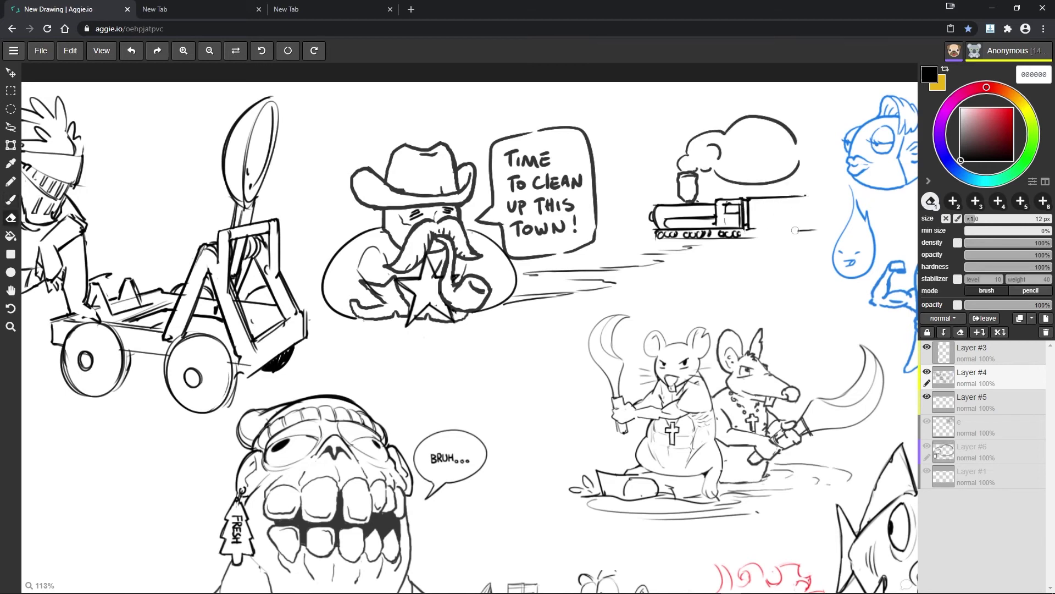
- Draw a passenger car with windows and wheels behind the locomotive, extend its smoke cloud, and thicken the engine's outlines
drag(754, 230, 831, 231)
drag(781, 155, 836, 195)
drag(835, 196, 836, 224)
drag(819, 138, 824, 137)
mouse_move(758, 205)
mouse_down()
mouse_move(760, 226)
mouse_move(777, 212)
mouse_up()
drag(783, 205, 790, 212)
drag(806, 112, 850, 107)
drag(794, 204, 801, 212)
drag(807, 204, 827, 212)
drag(723, 201, 726, 214)
drag(654, 204, 657, 228)
mouse_move(659, 187)
mouse_down()
mouse_move(619, 211)
mouse_move(652, 236)
mouse_up()
key(ctrl+z)
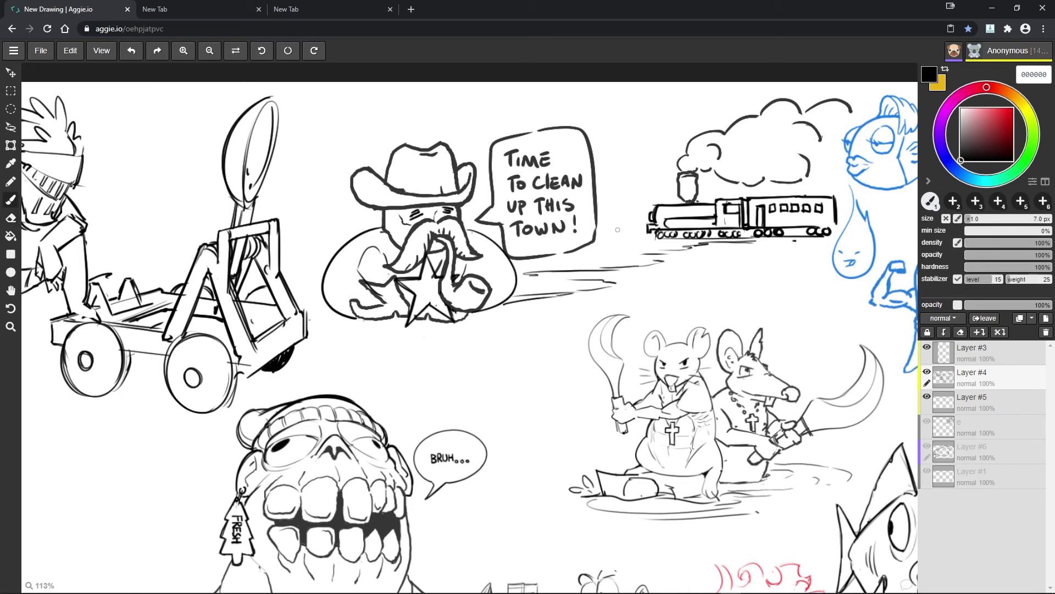
- Draw a small banana peel on the ground below the cowboy and add a thin ground line under the train
mouse_move(431, 363)
mouse_down()
mouse_move(467, 336)
mouse_move(514, 356)
mouse_move(470, 364)
mouse_up()
mouse_move(469, 365)
mouse_down()
mouse_move(477, 350)
mouse_move(489, 360)
mouse_up()
drag(463, 346, 457, 350)
drag(474, 328, 484, 322)
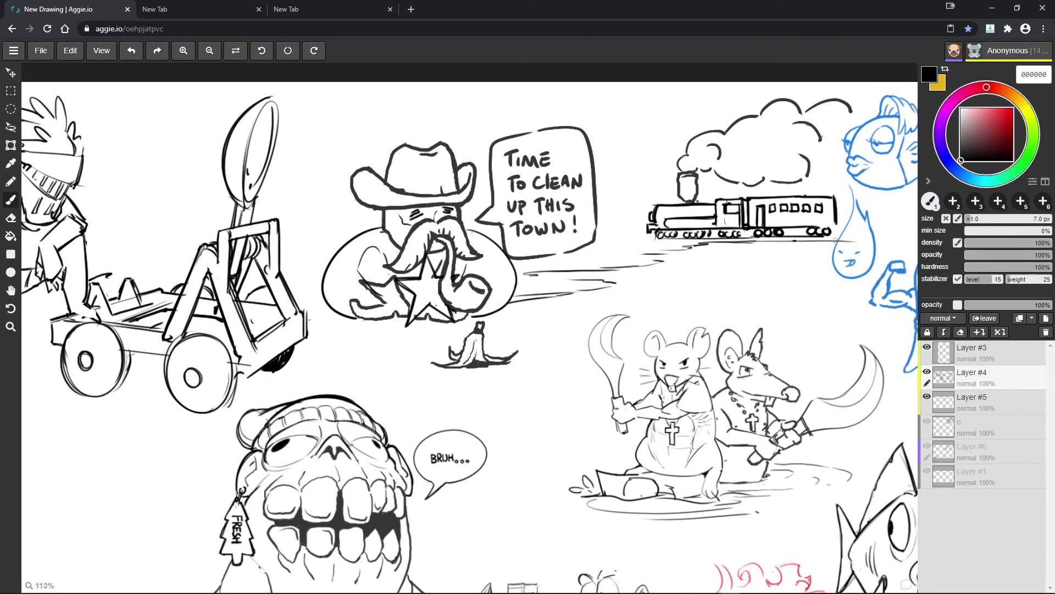
drag(709, 240, 849, 239)
scroll(470, 330, down, 1)
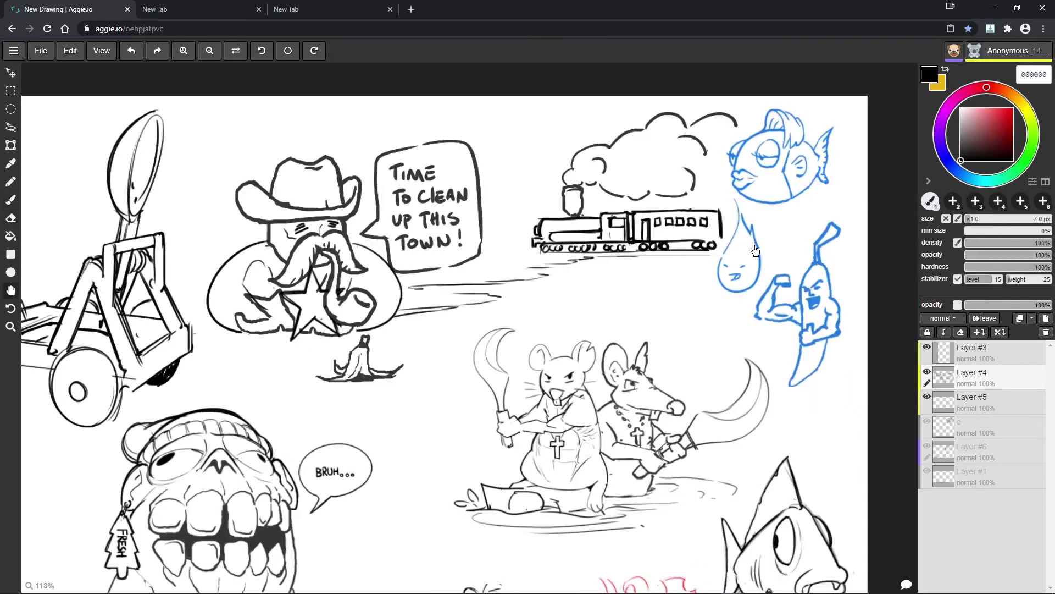
drag(541, 385, 544, 446)
scroll(470, 330, down, 3)
scroll(470, 330, up, 4)
drag(847, 308, 853, 211)
scroll(853, 211, down, 5)
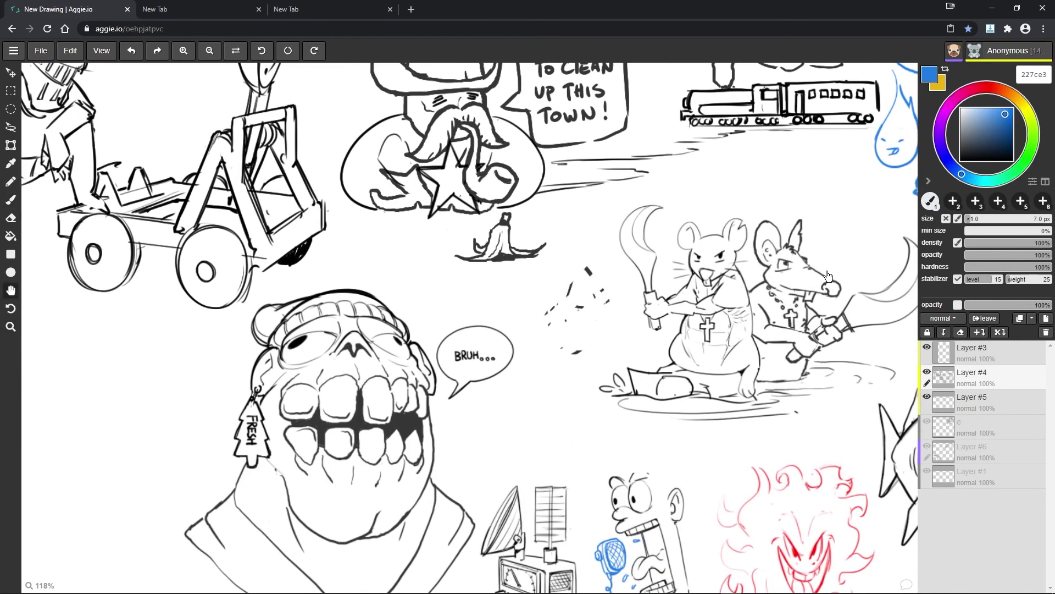
key(b)
key(ctrl+z)
key(ctrl+z)
key(ctrl+z)
key(ctrl+z)
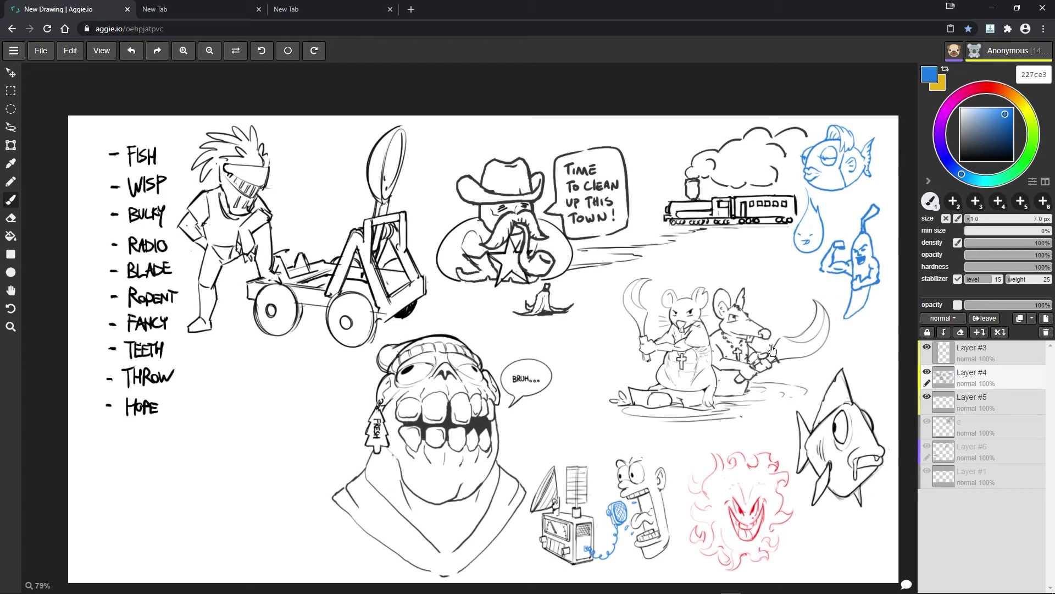
- Close the two empty browser tabs and draw a stack of 100 banknotes in the empty space below the word list
click(390, 9)
click(259, 9)
mouse_move(206, 474)
mouse_down()
mouse_move(263, 444)
mouse_move(297, 443)
mouse_up()
mouse_move(208, 478)
mouse_down()
mouse_move(246, 489)
mouse_move(300, 443)
mouse_move(256, 460)
mouse_up()
drag(257, 452, 268, 446)
drag(242, 483, 255, 475)
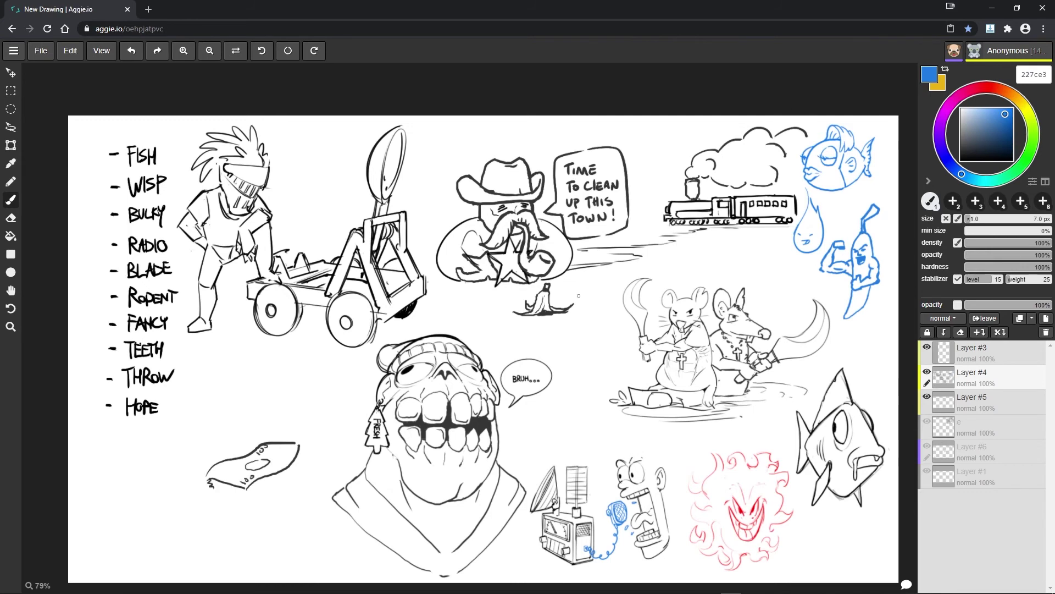
drag(305, 451, 283, 486)
mouse_move(214, 491)
mouse_down()
mouse_move(281, 487)
mouse_move(422, 448)
mouse_up()
scroll(281, 487, up, 2)
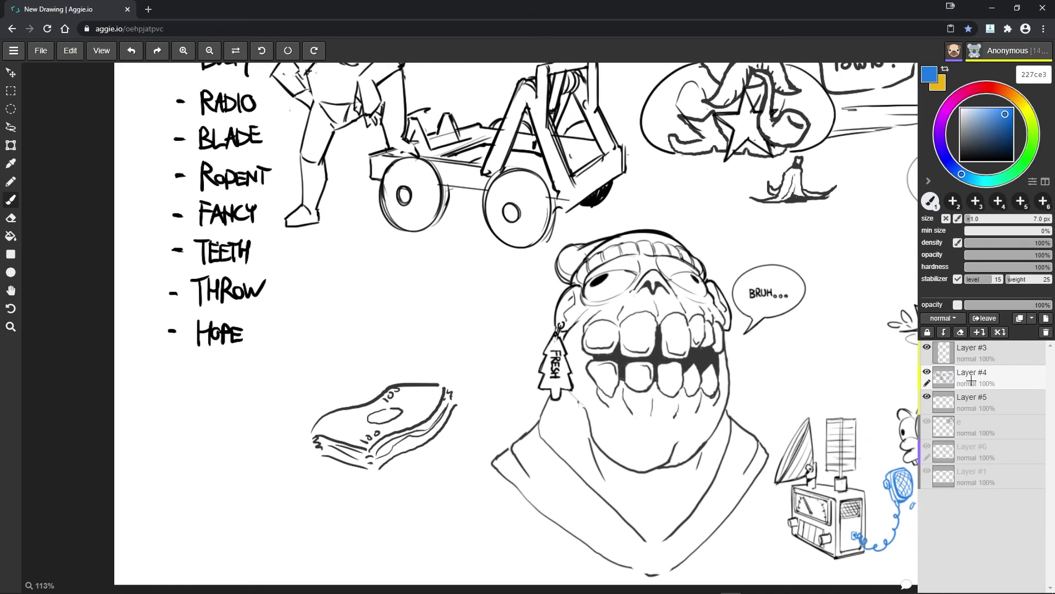
- Make Layer #5 the colouring layer with light green 9ce770 and move it below layer e
click(972, 396)
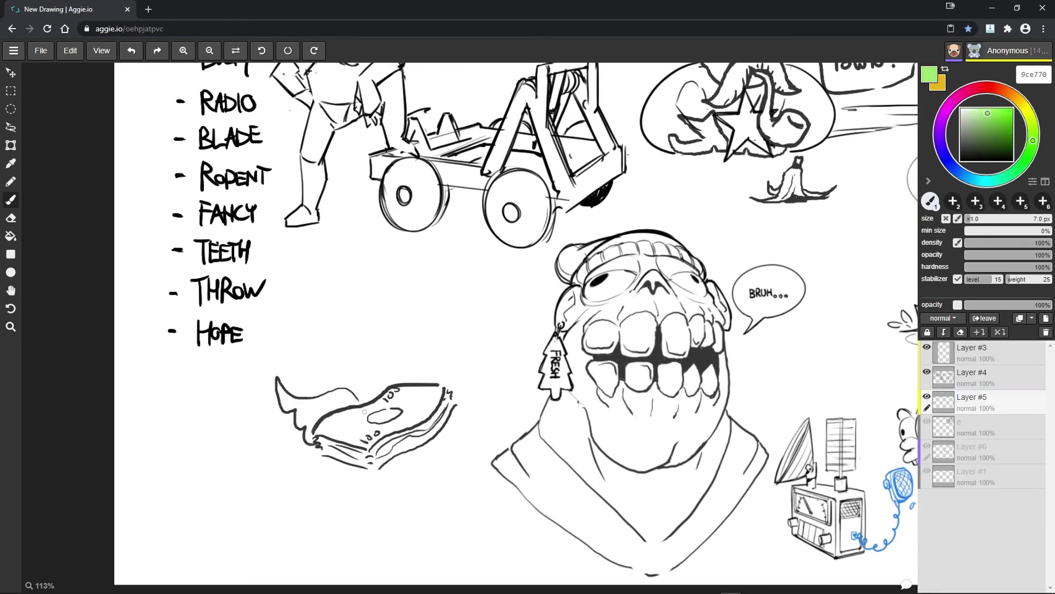
drag(318, 440, 330, 421)
click(983, 426)
key(ctrl+z)
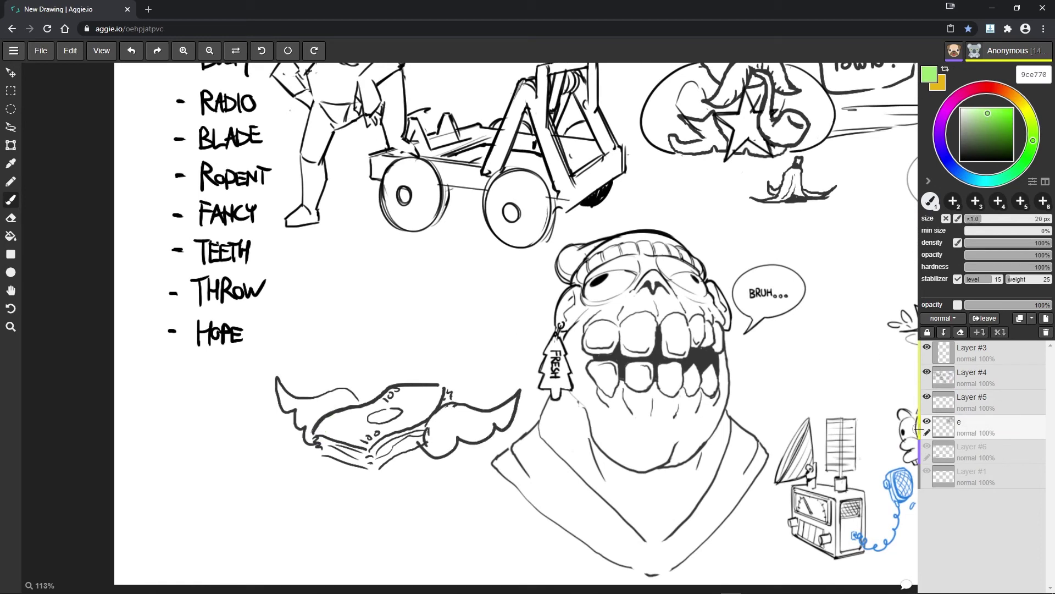
mouse_move(970, 402)
mouse_down()
mouse_move(966, 436)
mouse_move(935, 434)
mouse_up()
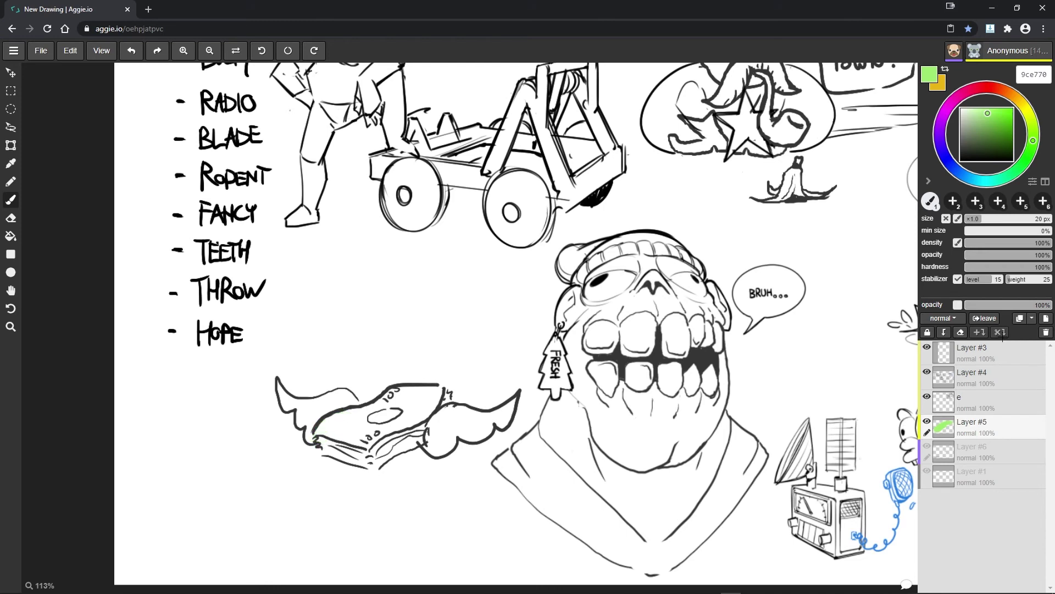
- Paint the stack of banknotes light green and colour its wings and halo golden yellow f4cd57 on Layer #5
mouse_move(314, 424)
mouse_down()
mouse_move(436, 390)
mouse_move(416, 445)
mouse_move(338, 430)
mouse_move(408, 397)
mouse_up()
mouse_move(434, 437)
mouse_down()
mouse_move(489, 418)
mouse_move(470, 418)
mouse_up()
mouse_move(310, 440)
mouse_down()
mouse_move(285, 391)
mouse_move(330, 418)
mouse_move(408, 359)
mouse_up()
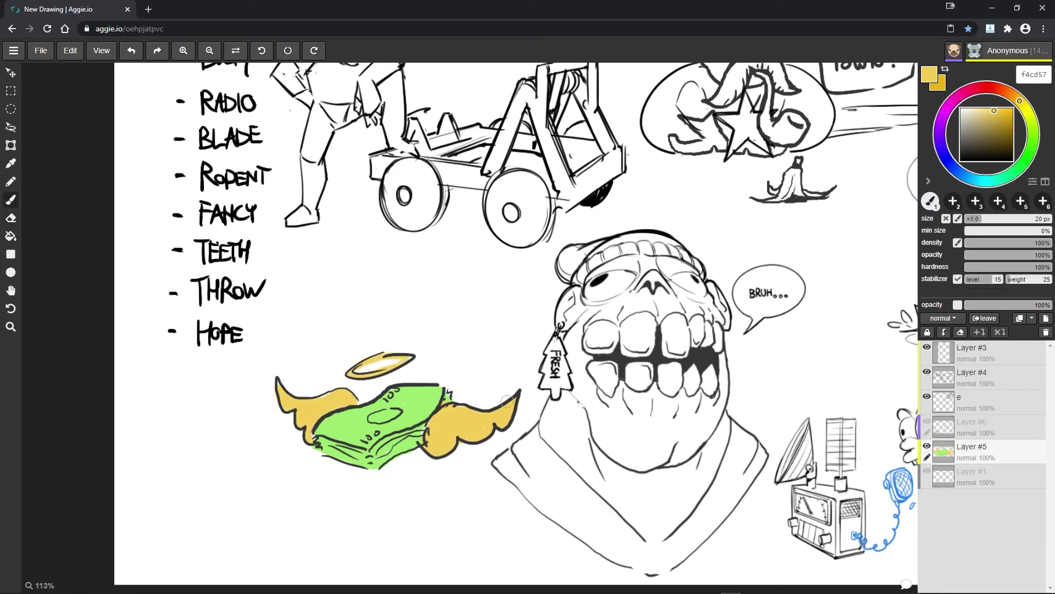
- Draw a frowning ape's head with ears, eyes, nostrils and a wide mouth just above the winged banknotes
scroll(726, 311, up, 1)
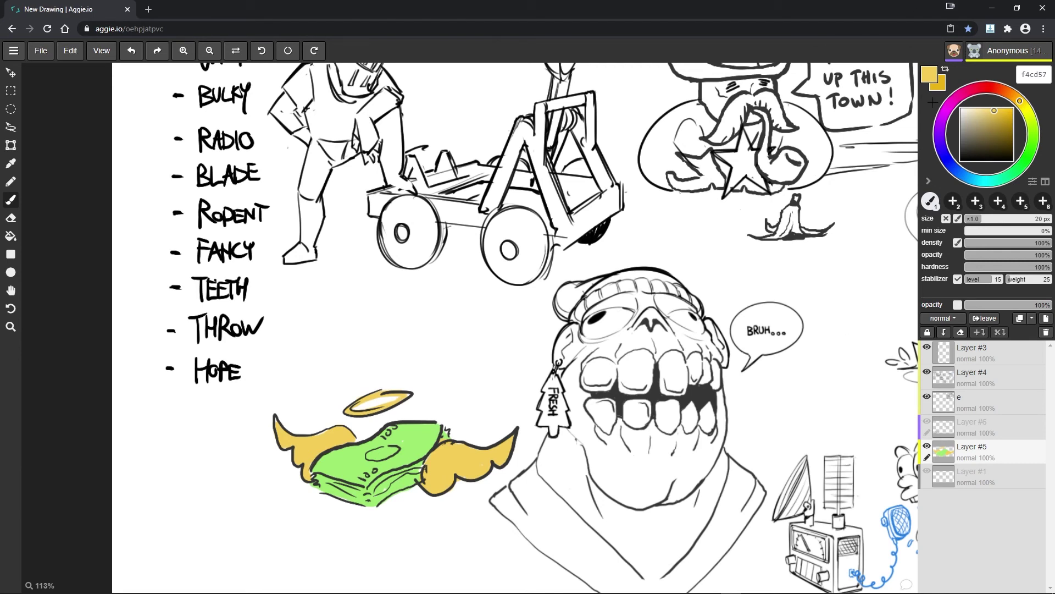
mouse_move(444, 362)
mouse_down()
mouse_move(521, 367)
mouse_move(474, 345)
mouse_up()
mouse_move(489, 333)
mouse_down()
mouse_move(509, 338)
mouse_move(463, 332)
mouse_up()
mouse_move(467, 340)
mouse_down()
mouse_move(477, 346)
mouse_move(499, 329)
mouse_up()
mouse_move(439, 297)
mouse_down()
mouse_move(433, 378)
mouse_move(512, 299)
mouse_move(489, 287)
mouse_up()
drag(513, 301, 522, 350)
drag(429, 336, 433, 367)
mouse_move(522, 315)
mouse_down()
mouse_move(540, 337)
mouse_move(526, 354)
mouse_up()
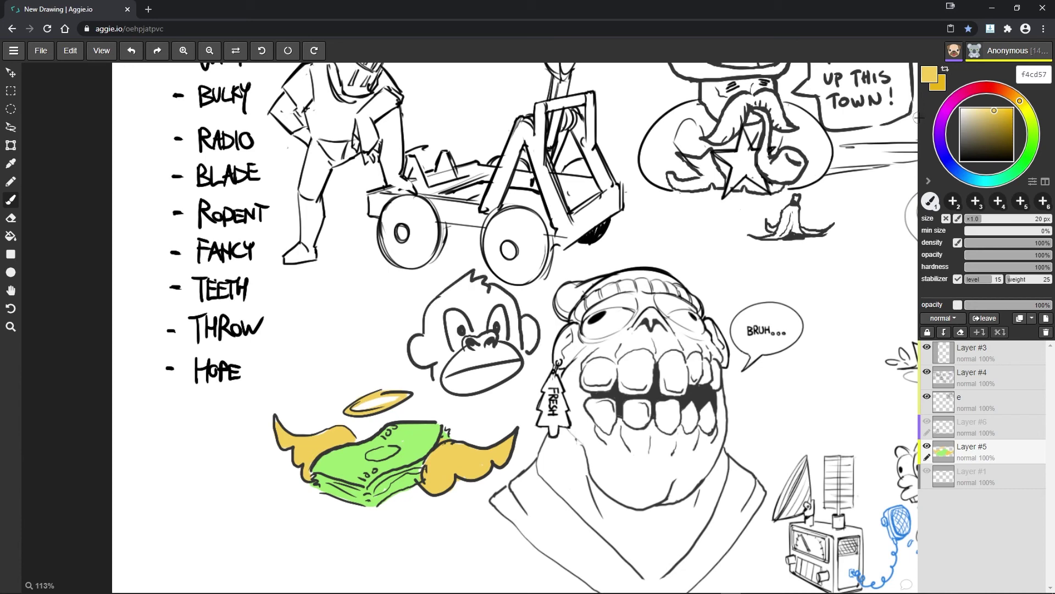
- Paint the ape's fur and ears brown and its muzzle orange-pink on Layer #5, blending with shades sampled from the face
drag(428, 344, 424, 359)
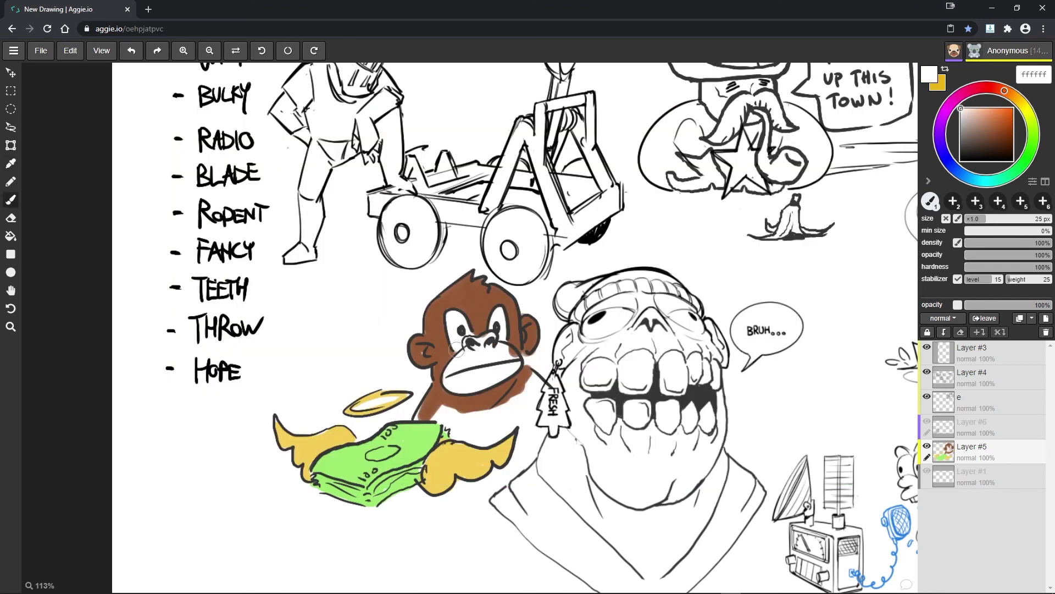
click(991, 114)
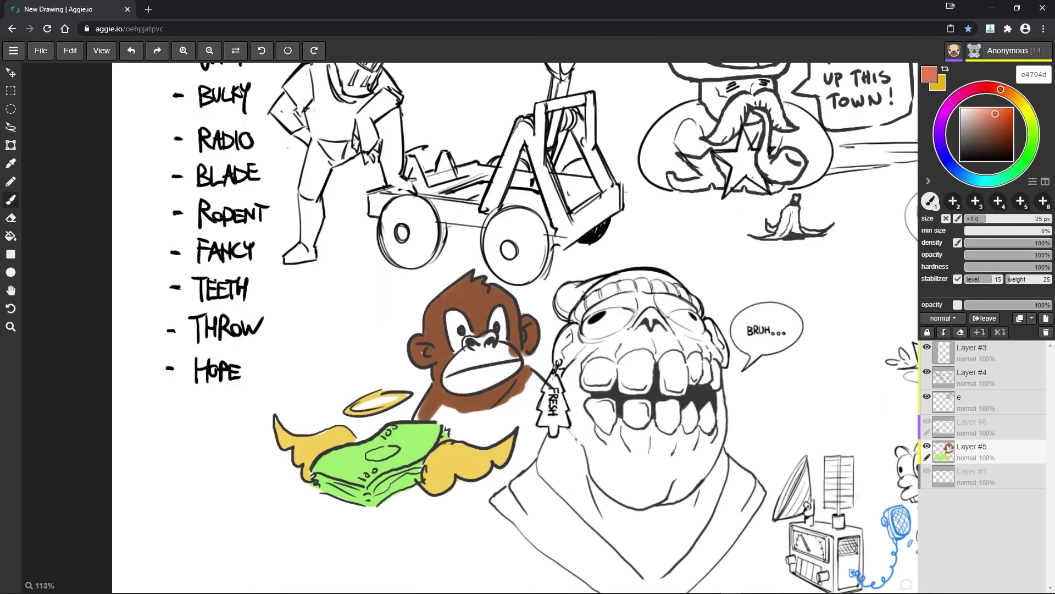
click(996, 88)
mouse_move(454, 360)
mouse_down()
mouse_move(467, 379)
mouse_move(511, 369)
mouse_move(464, 351)
mouse_up()
alt+click(518, 334)
mouse_move(435, 409)
mouse_down()
mouse_move(500, 410)
mouse_move(541, 335)
mouse_up()
alt+click(511, 360)
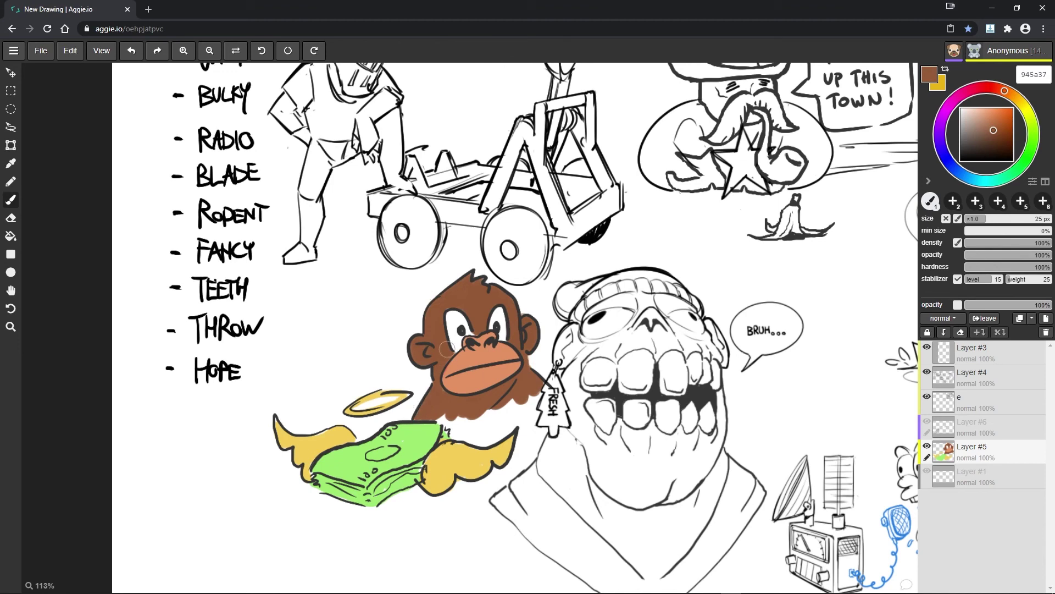
alt+click(451, 347)
- On Layer #4, draw the cowboy's raised arm and fist beside his hat with a 10 px black brush
scroll(663, 307, down, 1)
scroll(702, 292, down, 2)
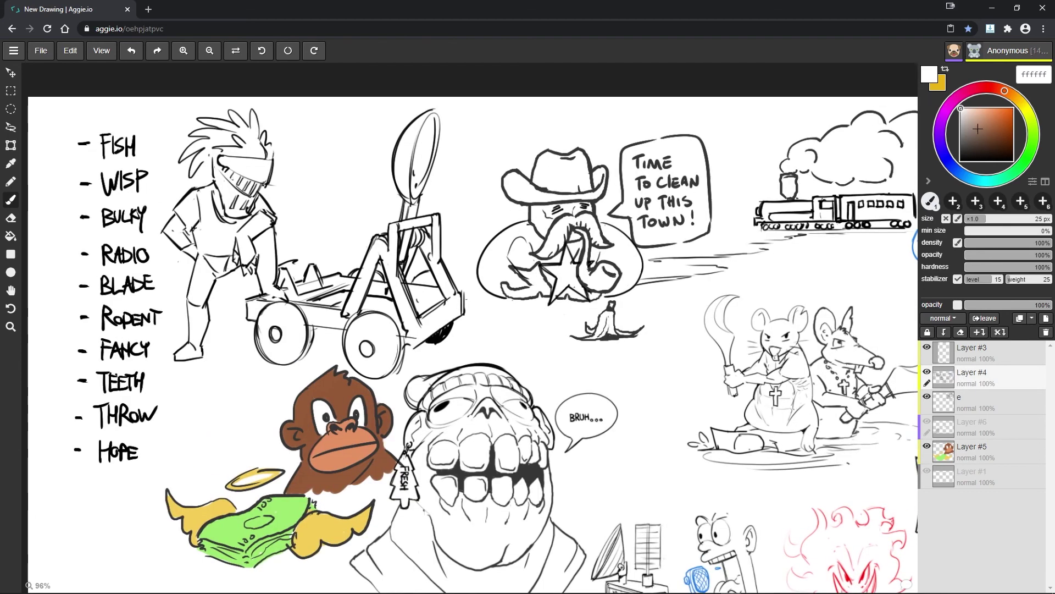
key(e)
key(b)
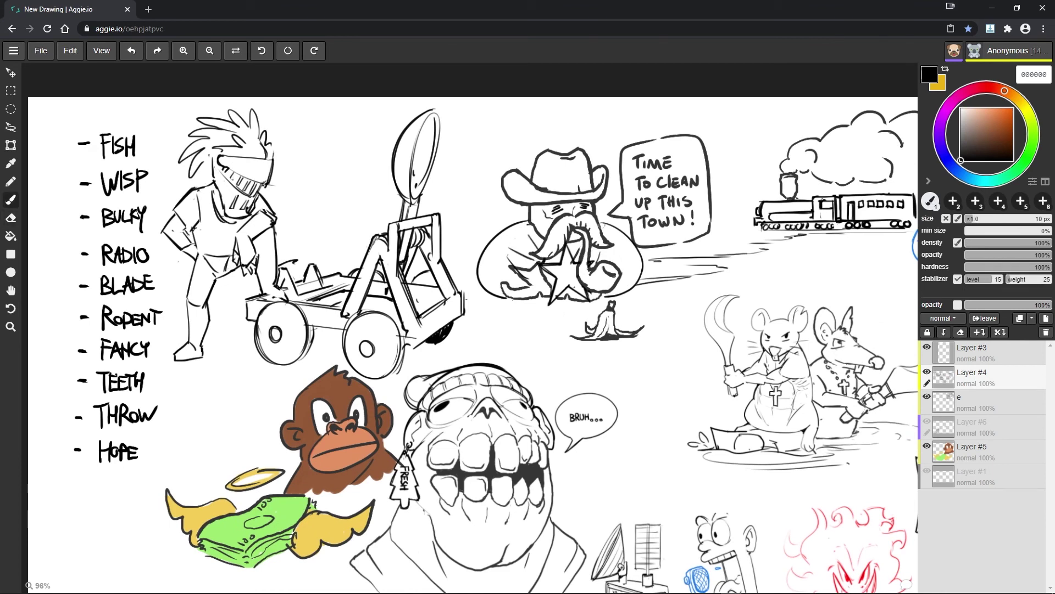
mouse_move(509, 226)
mouse_down()
mouse_move(492, 193)
mouse_move(484, 211)
mouse_move(500, 209)
mouse_move(492, 198)
mouse_move(517, 251)
mouse_move(528, 205)
mouse_up()
key(e)
key(b)
key(ctrl+z)
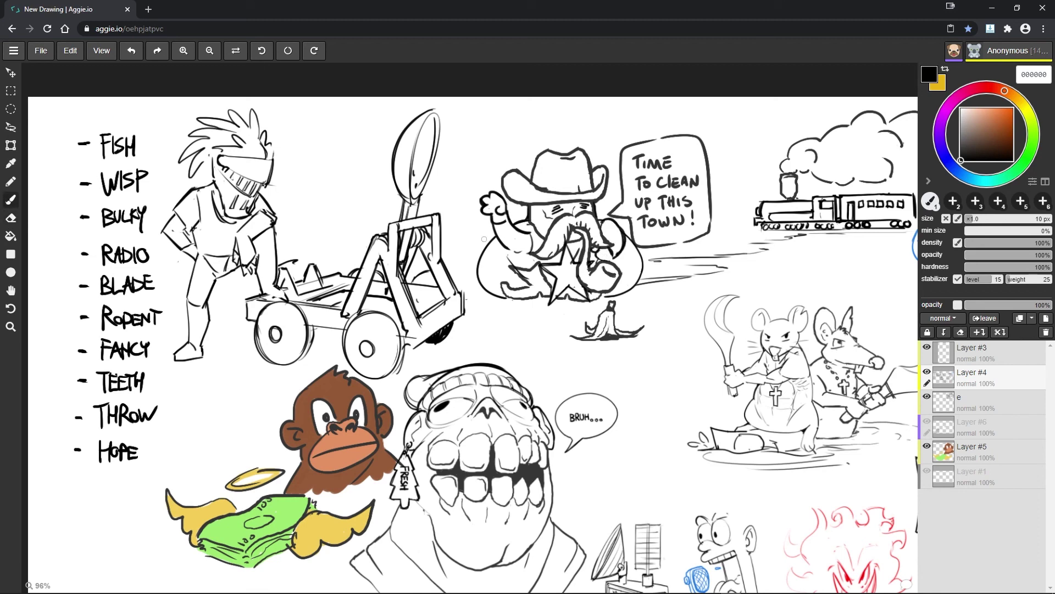
- Add sweat drops flying off the cowboy and a puddle on the ground beneath him
mouse_move(469, 219)
mouse_down()
mouse_move(467, 230)
mouse_move(465, 210)
mouse_up()
drag(610, 137, 617, 144)
drag(653, 261, 628, 256)
mouse_move(554, 296)
mouse_down()
mouse_move(450, 307)
mouse_move(500, 308)
mouse_up()
drag(622, 284, 585, 302)
scroll(680, 205, up, 2)
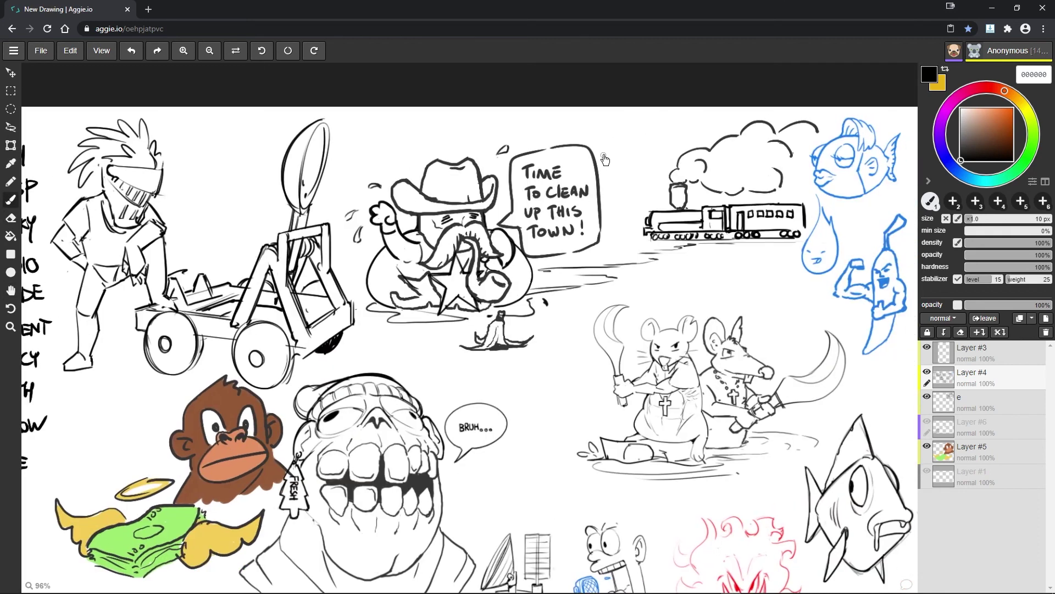
- Erase the old lettering and most of the outline of the cowboy's speech bubble on layer e
click(930, 391)
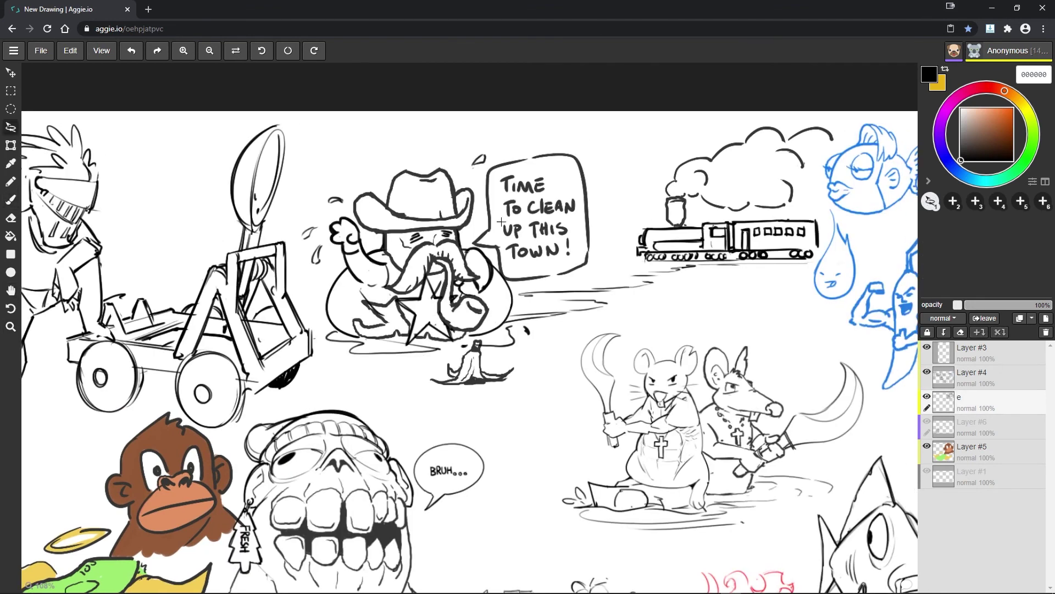
key(e)
key(b)
mouse_move(579, 160)
mouse_down()
mouse_move(534, 160)
mouse_move(504, 191)
mouse_up()
mouse_move(507, 177)
mouse_down()
mouse_move(534, 189)
mouse_move(507, 174)
mouse_up()
key(ctrl+z)
key(ctrl+z)
key(ctrl+z)
- Hand-letter the first line of the cowboy's new speech, TIME...TO "HUFF"..., beside his hat
drag(502, 176, 502, 187)
drag(507, 177, 521, 184)
drag(523, 177, 542, 180)
mouse_move(544, 168)
mouse_down()
mouse_move(559, 175)
mouse_move(570, 163)
mouse_up()
drag(571, 159, 587, 169)
mouse_move(591, 156)
mouse_down()
mouse_move(593, 168)
mouse_move(605, 165)
mouse_up()
drag(605, 146, 624, 164)
- Hand-letter the remaining two speech lines, CLEA-CLEAN UP and THIS T-T-TOWN, beneath the first line
mouse_move(506, 198)
mouse_down()
mouse_move(498, 206)
mouse_move(525, 208)
mouse_up()
drag(517, 196, 543, 198)
drag(554, 191, 595, 191)
drag(598, 179, 616, 185)
drag(500, 216, 508, 233)
drag(511, 216, 534, 231)
mouse_move(539, 214)
mouse_down()
mouse_move(557, 230)
mouse_move(577, 222)
mouse_up()
drag(581, 207, 618, 214)
drag(618, 202, 626, 216)
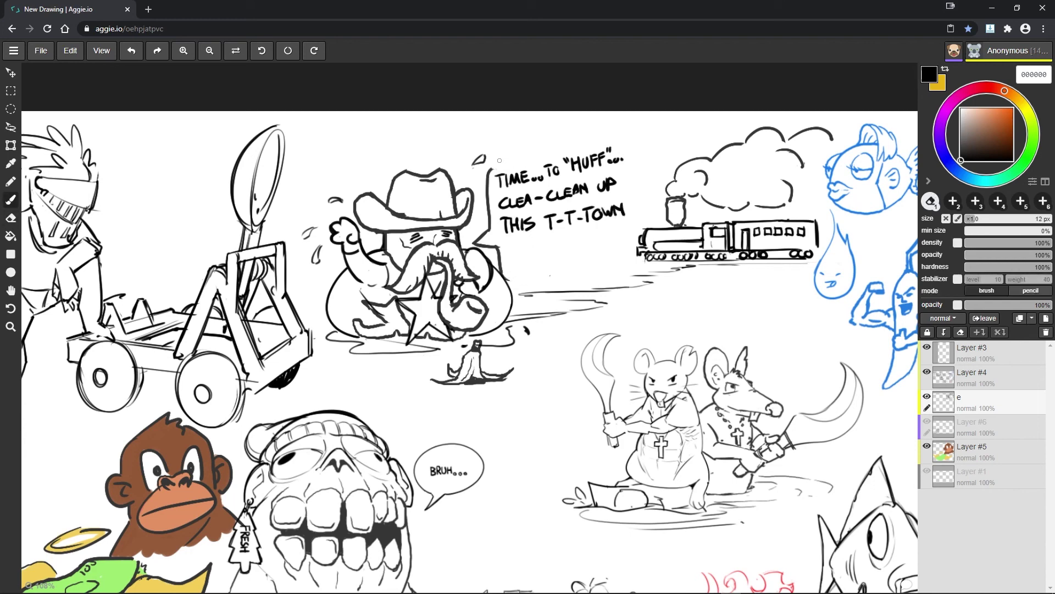
- Draw a large oval speech bubble around the new text, clean up the old outline, and refine the tail pointing at the cowboy
mouse_move(549, 238)
mouse_down()
mouse_move(638, 175)
mouse_move(487, 181)
mouse_up()
key(z)
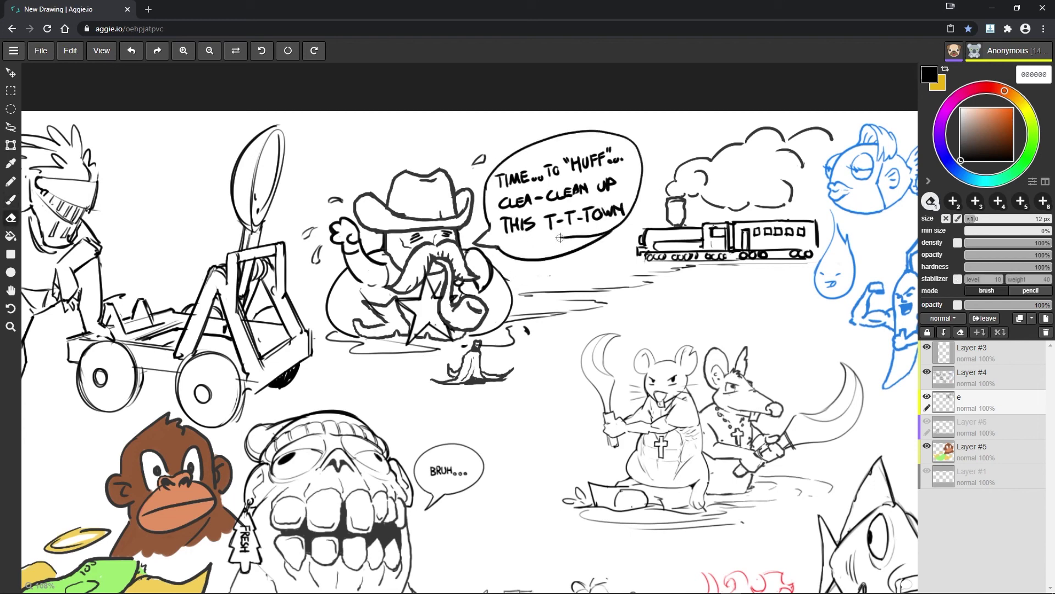
click(665, 116)
click(671, 172)
key(e)
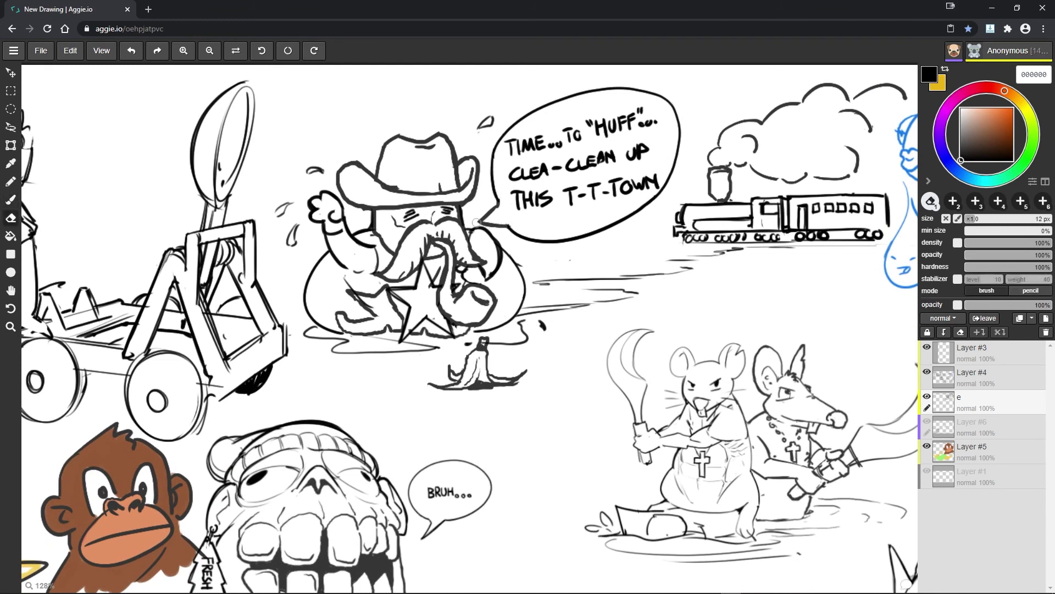
key(b)
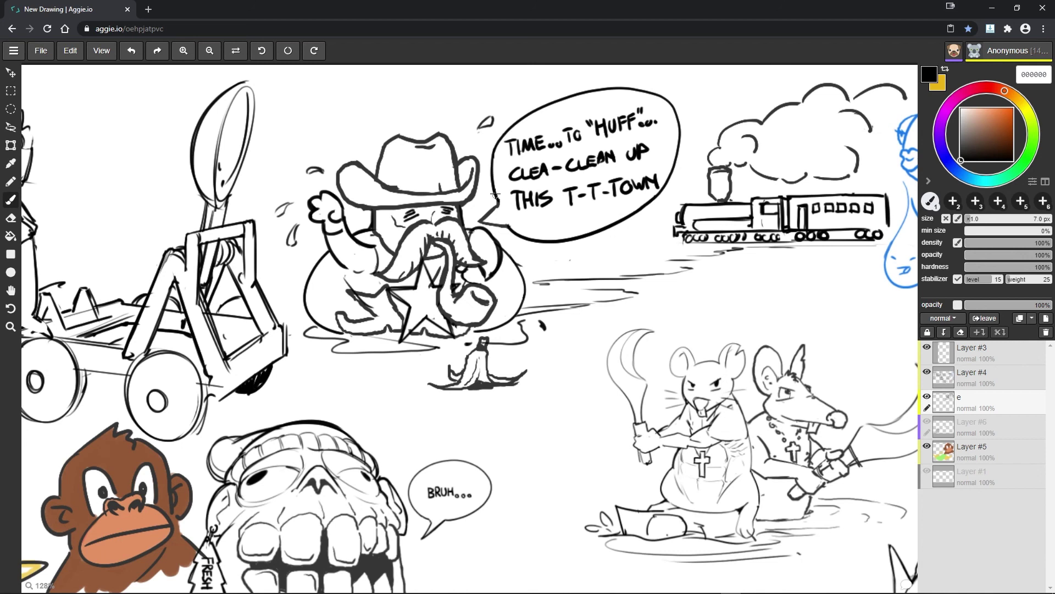
drag(495, 194, 506, 235)
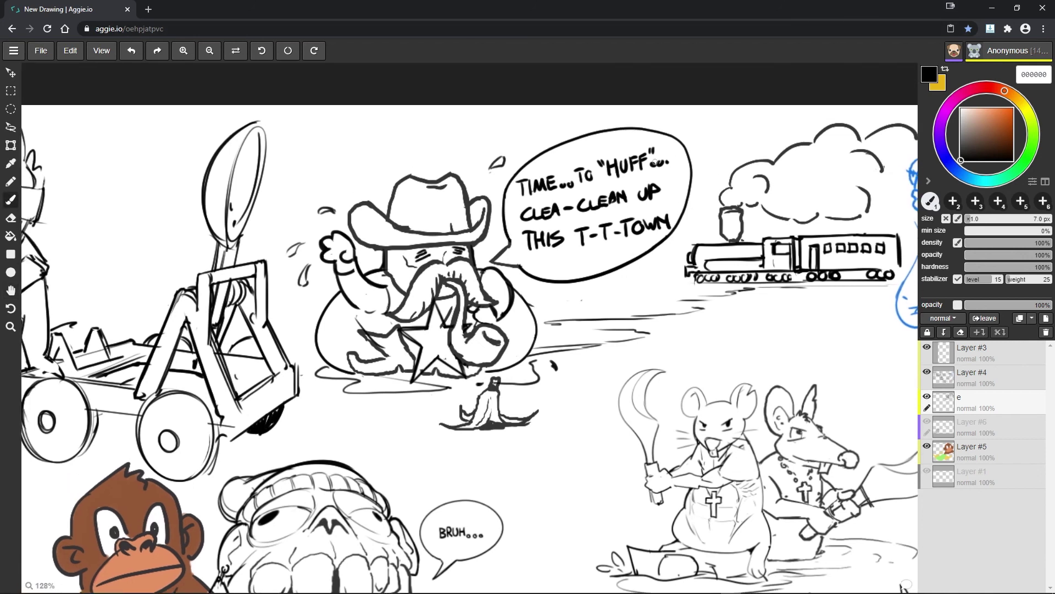